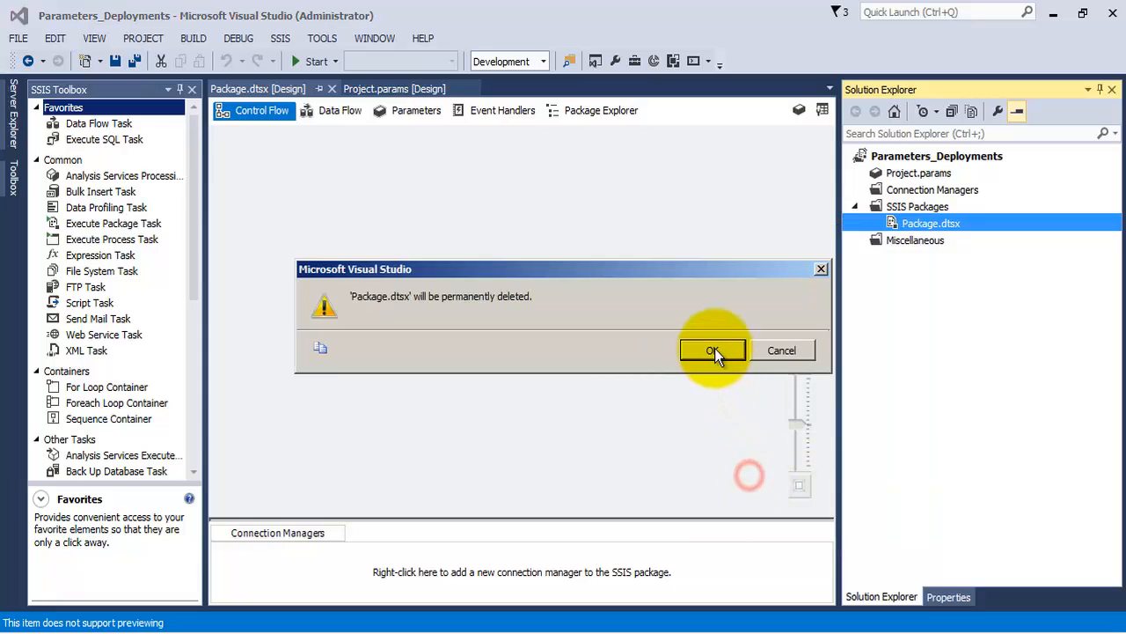
# Confirm deleting Package.dtsx and add a copy of the existing package ForeachLoop_Breakpoints_Watch.dtsx from the file system to the project.
pyautogui.click(714, 347)
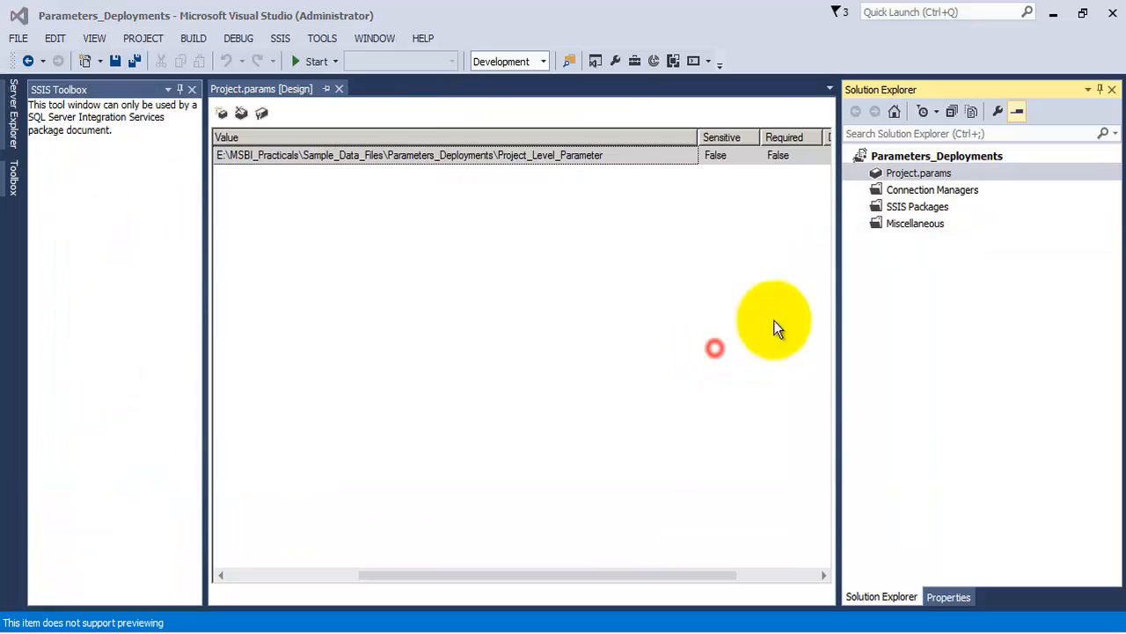
pyautogui.click(916, 157)
pyautogui.rightClick(913, 157)
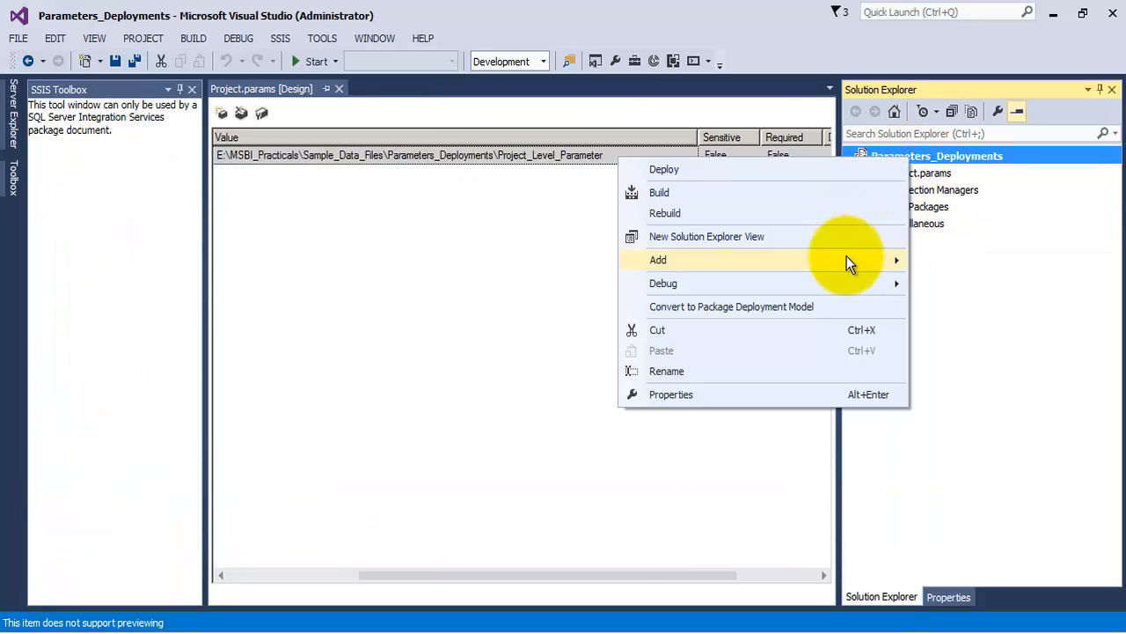
pyautogui.moveTo(846, 260)
pyautogui.click(975, 284)
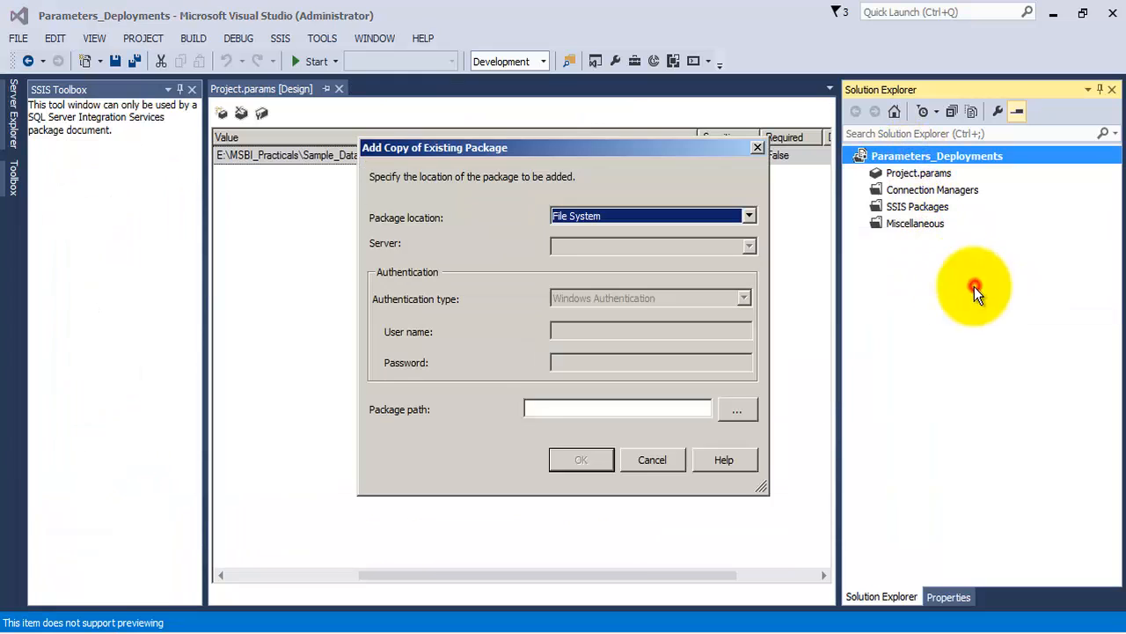
pyautogui.click(730, 410)
pyautogui.click(649, 300)
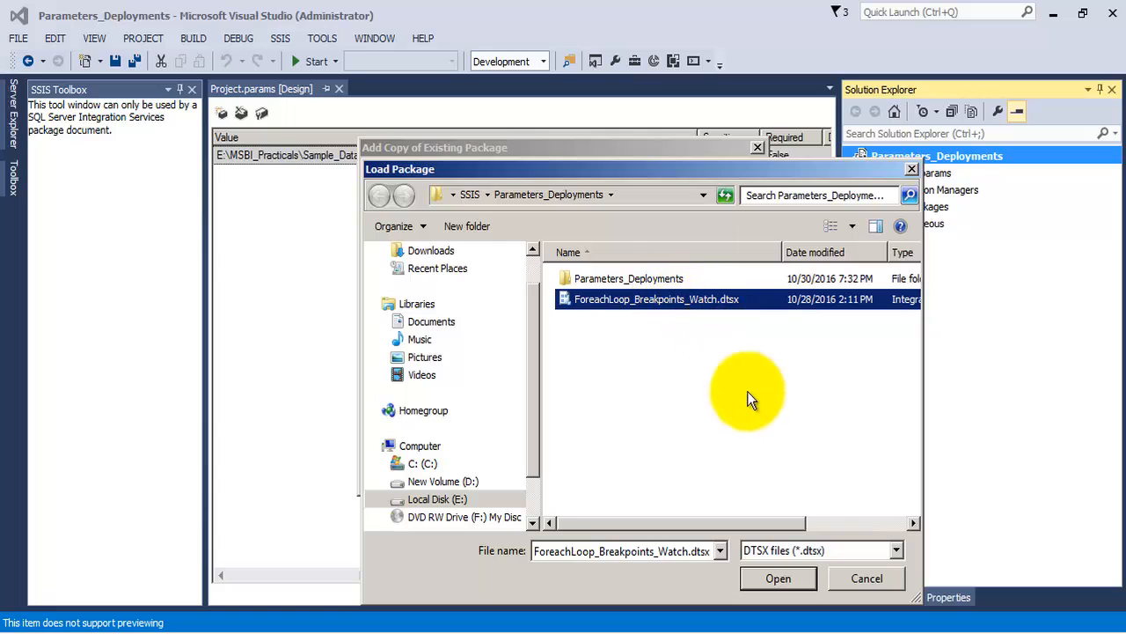
pyautogui.click(782, 579)
pyautogui.click(594, 458)
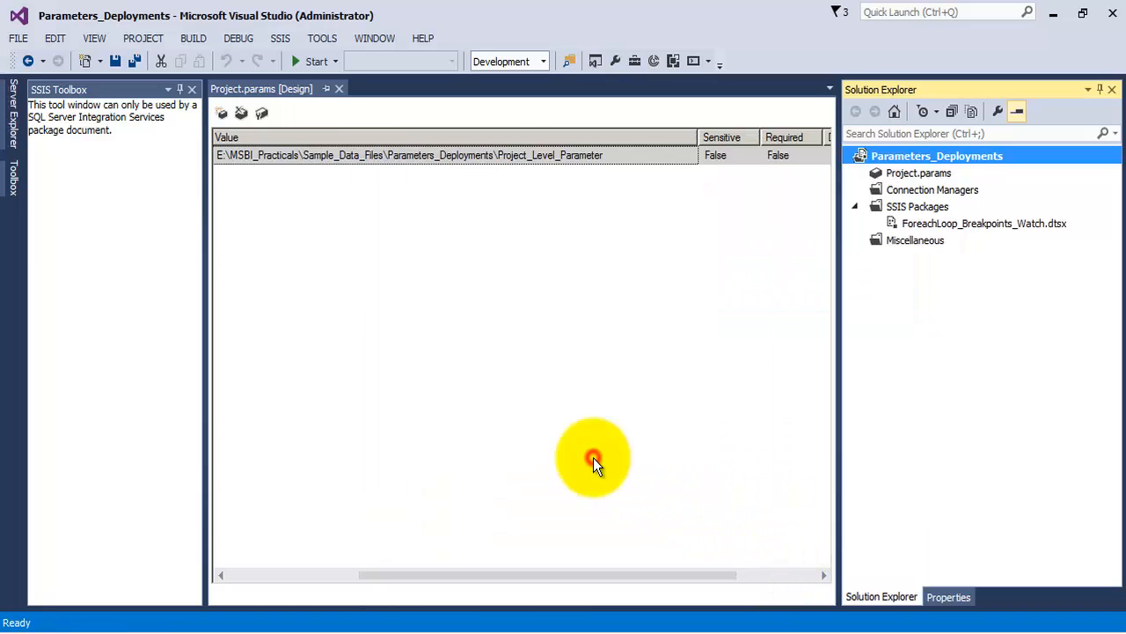
# Rename the added package as Parameters_Deployment.dtsx.
pyautogui.click(911, 223)
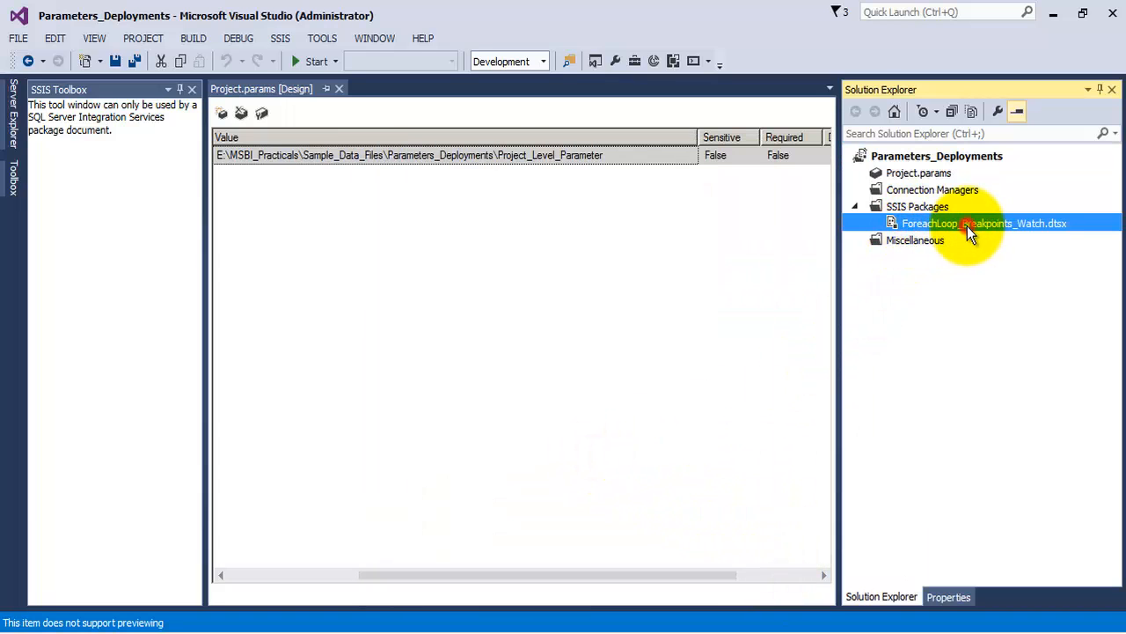
pyautogui.press('F2')
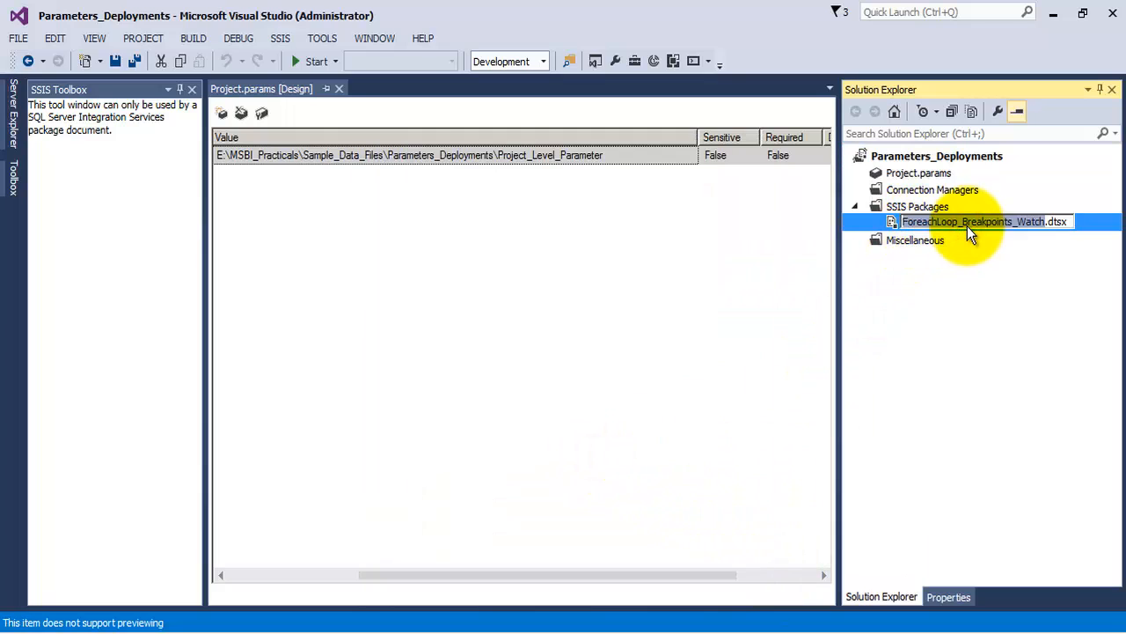
pyautogui.write('Paramet')
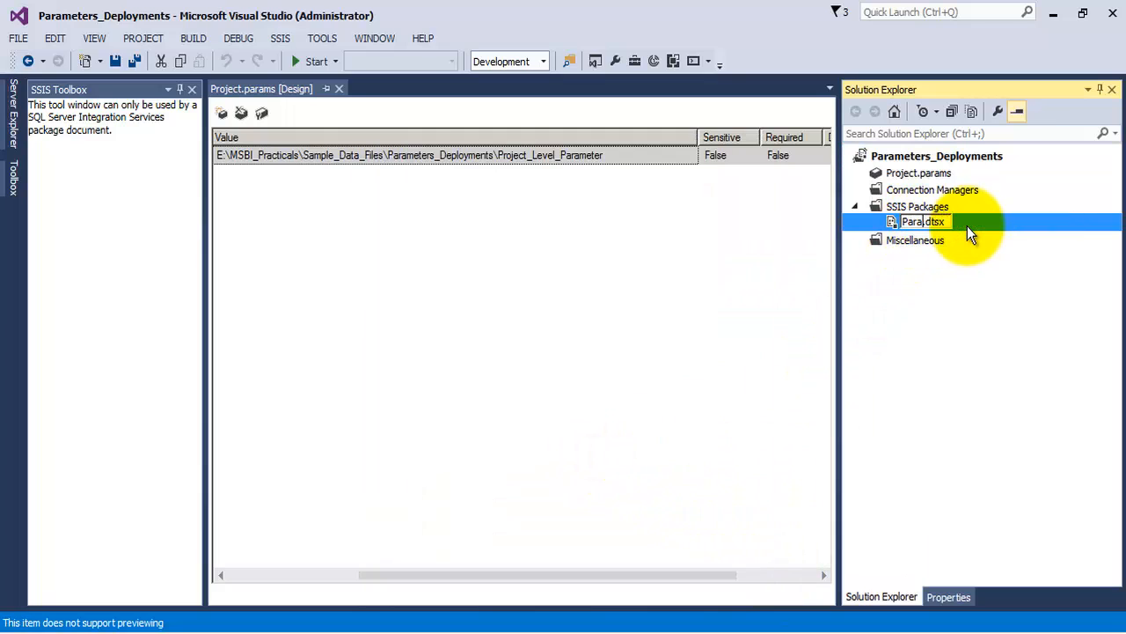
pyautogui.write('ers_Deployment')
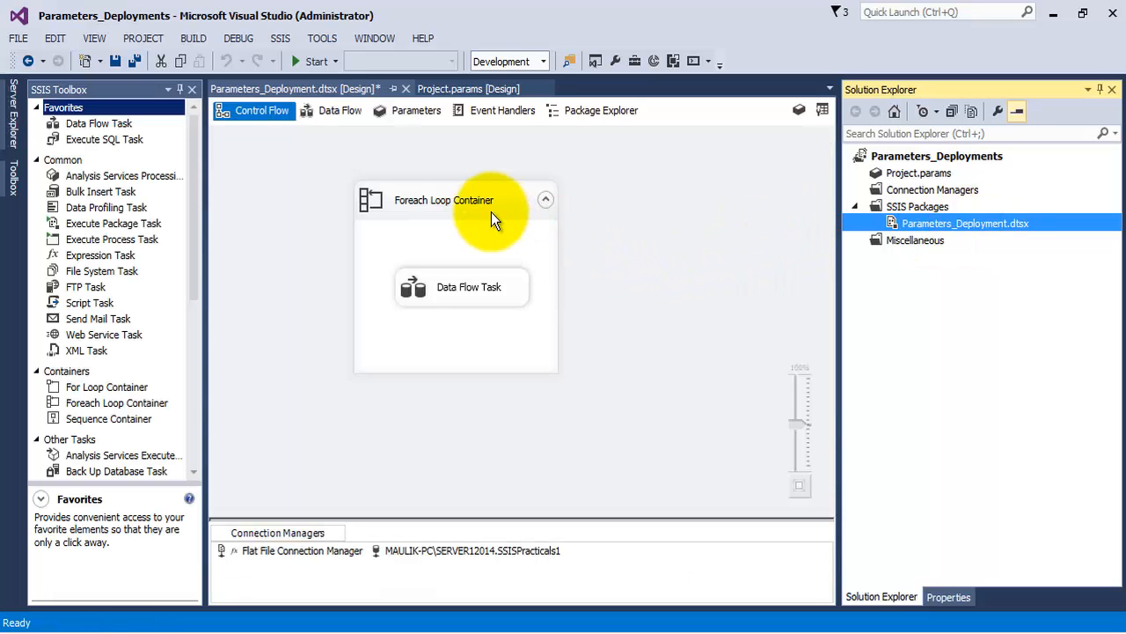
# Review the Foreach Loop Container's enumerator folder, file filter and variable mappings in its editor.
pyautogui.click(491, 212)
pyautogui.rightClick(491, 212)
pyautogui.click(509, 216)
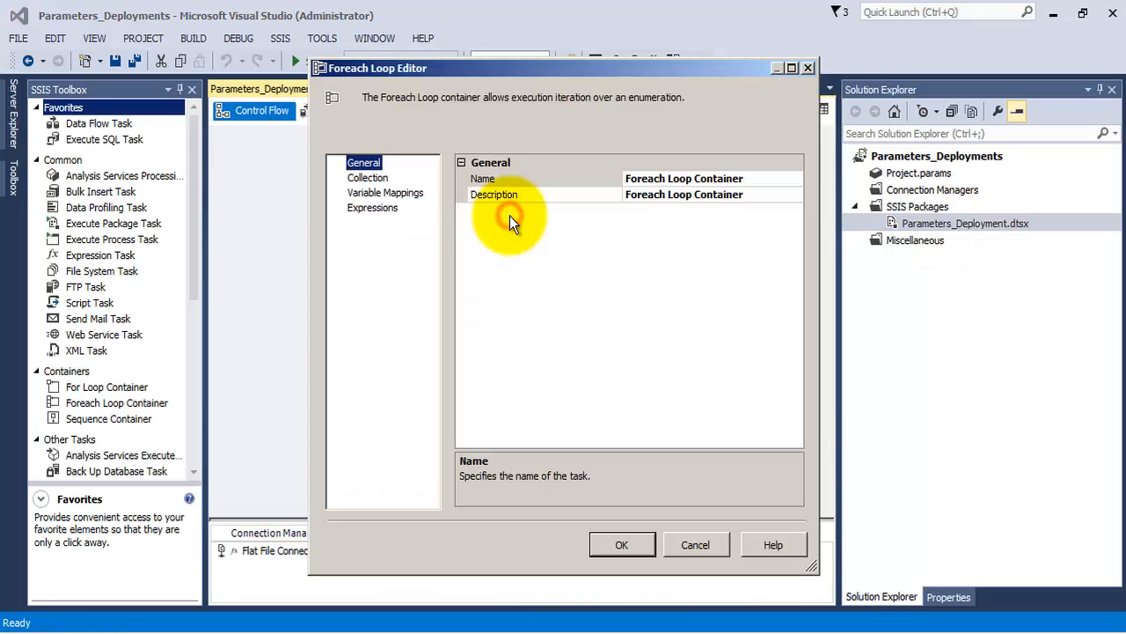
pyautogui.click(367, 177)
pyautogui.click(465, 195)
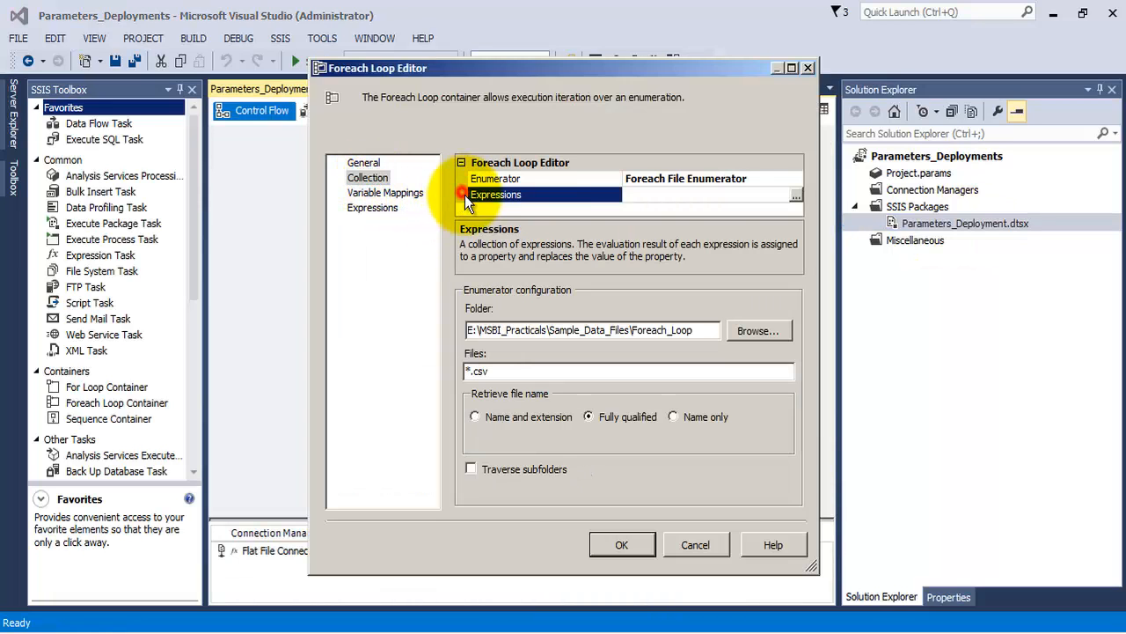
pyautogui.click(364, 193)
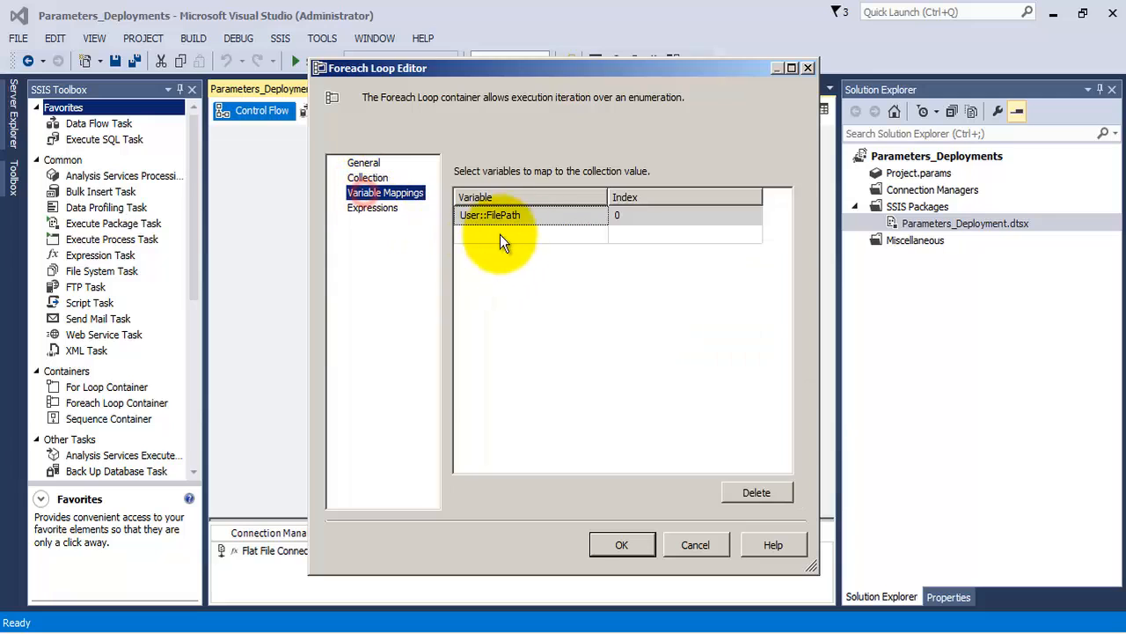
pyautogui.click(513, 217)
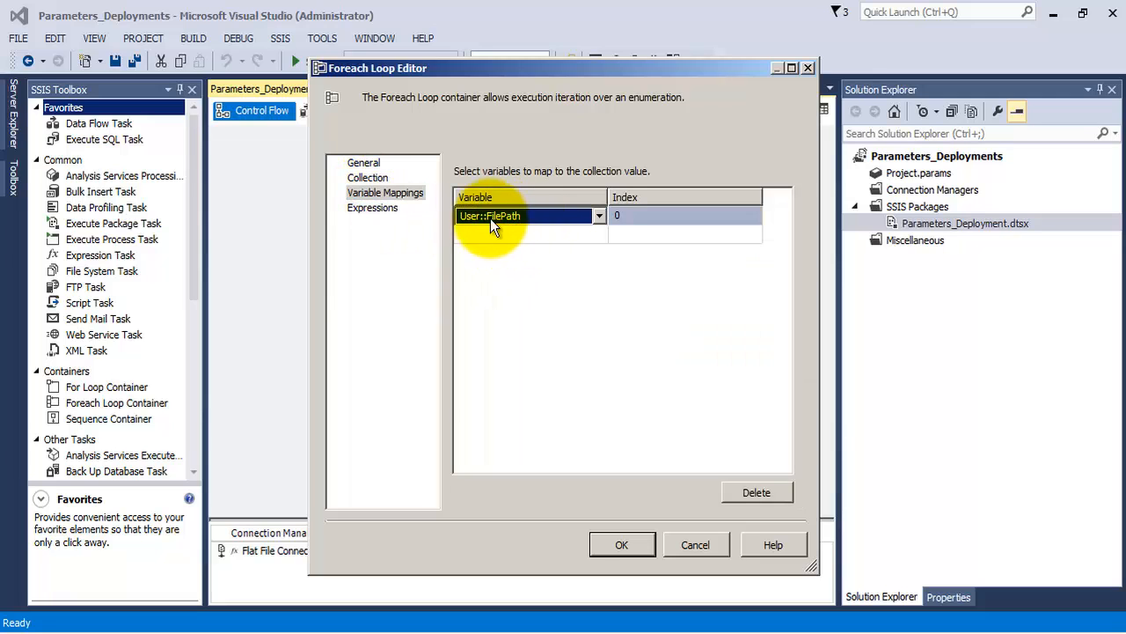
pyautogui.click(369, 163)
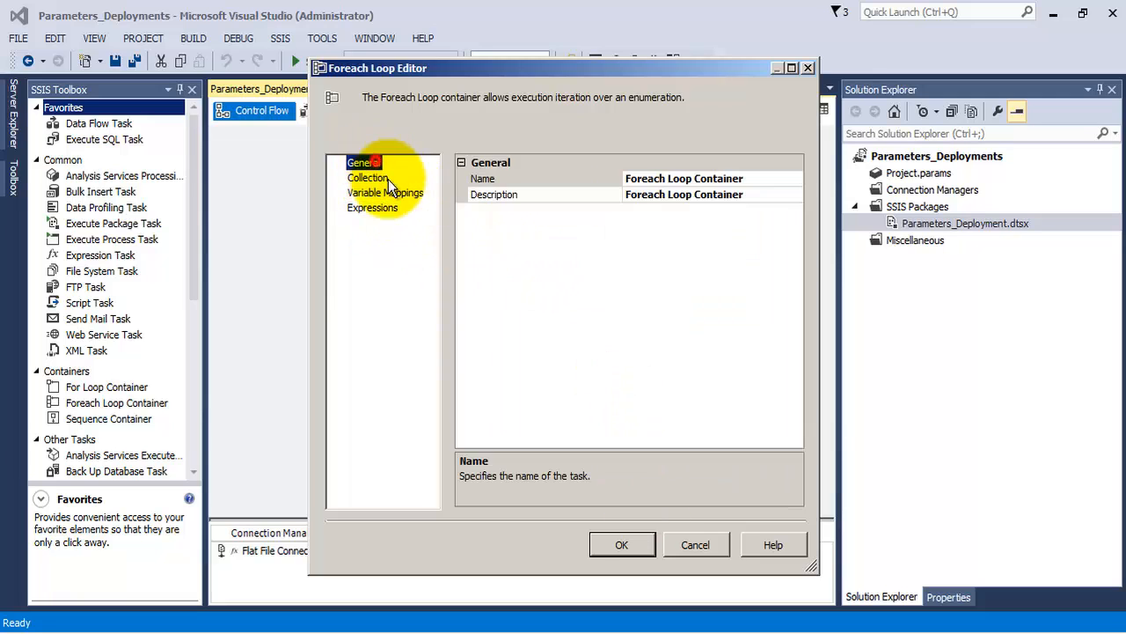
pyautogui.click(381, 177)
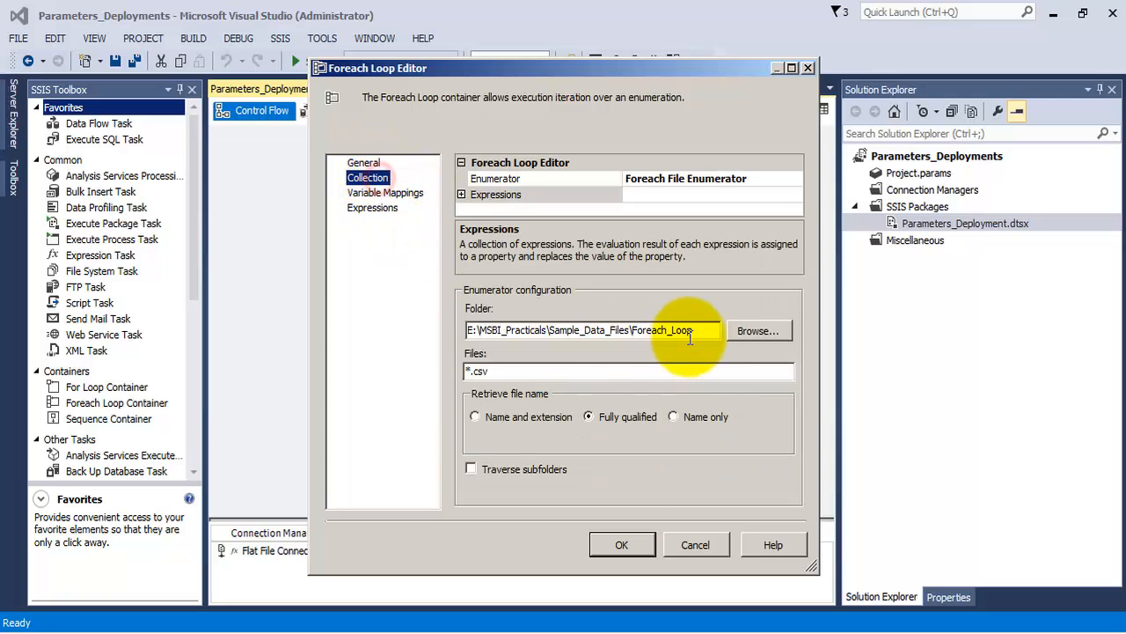
pyautogui.moveTo(690, 339); pyautogui.dragTo(427, 326)
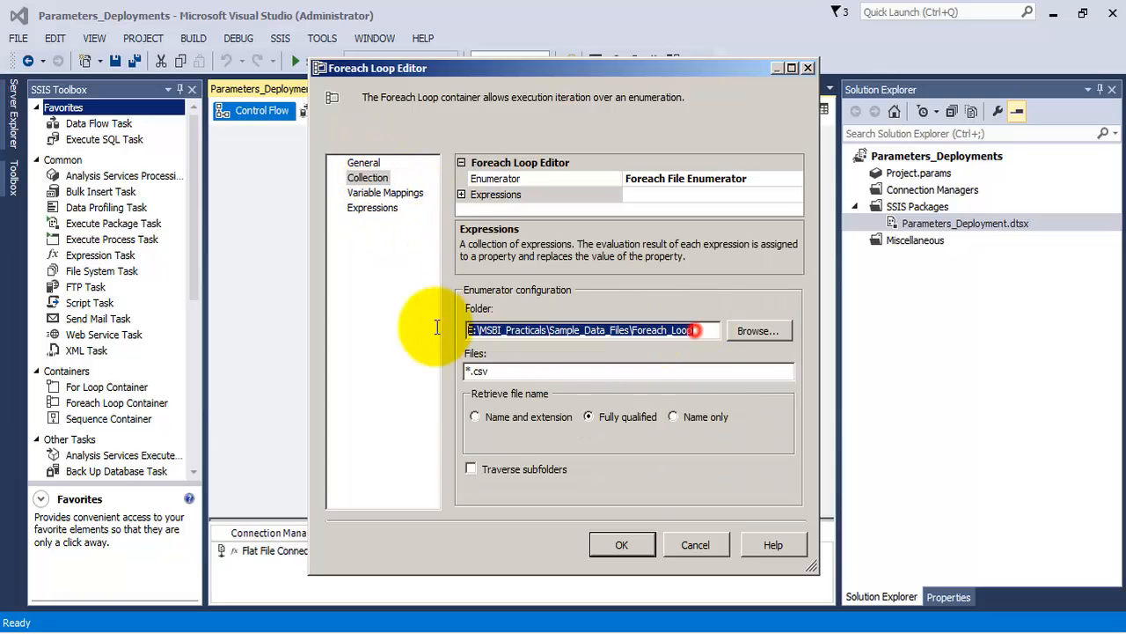
pyautogui.click(385, 194)
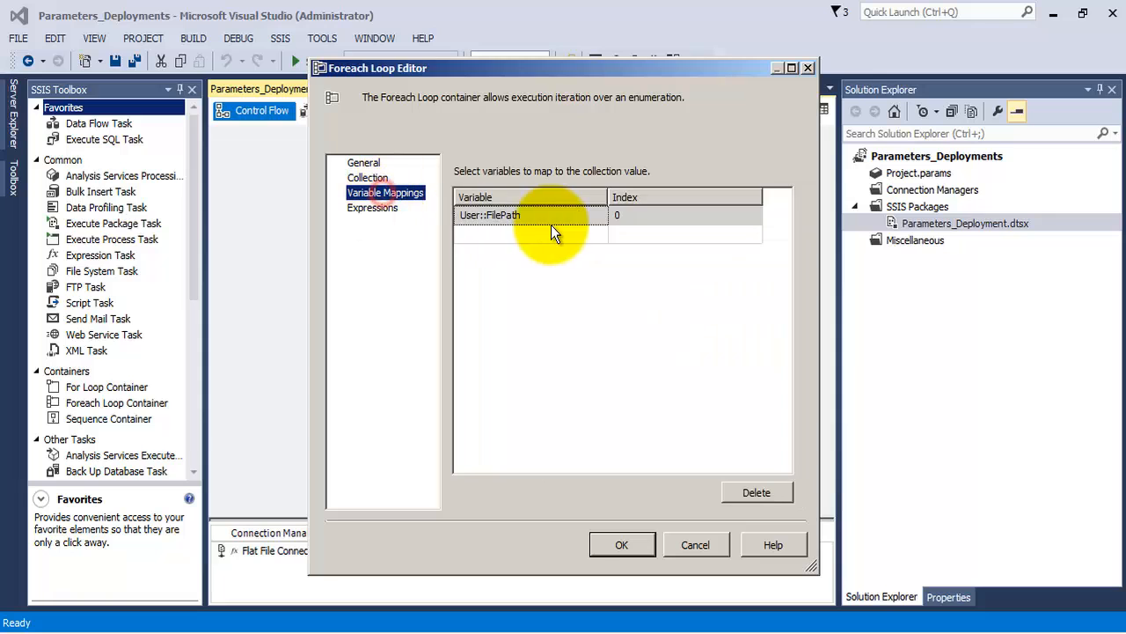
pyautogui.click(617, 545)
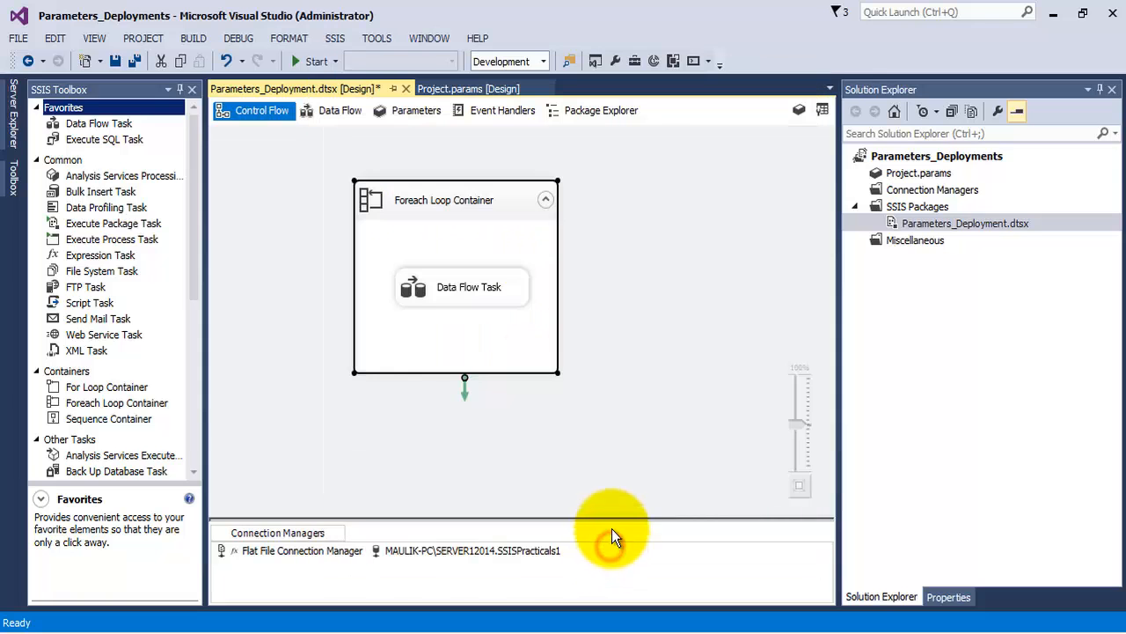
# Open the Data Flow Task inside the Foreach Loop Container to view its source and destination.
pyautogui.click(493, 286)
pyautogui.rightClick(497, 275)
pyautogui.click(525, 283)
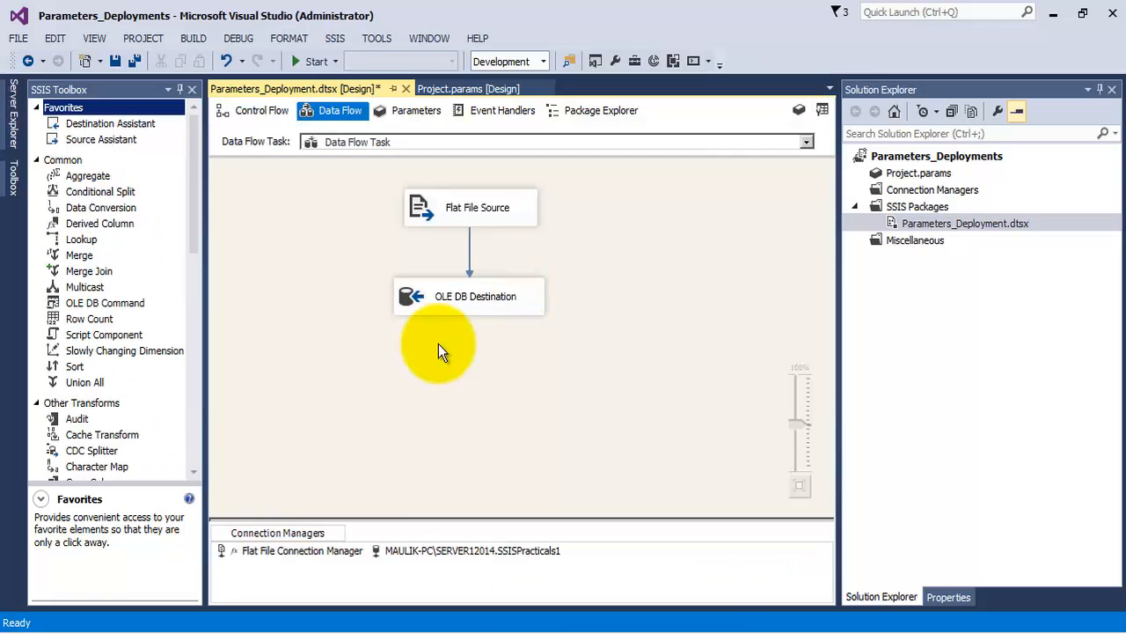
# Examine the ConnectionString expression of the Flat File Connection Manager, then return to the project's file tree.
pyautogui.click(348, 552)
pyautogui.rightClick(348, 553)
pyautogui.click(352, 592)
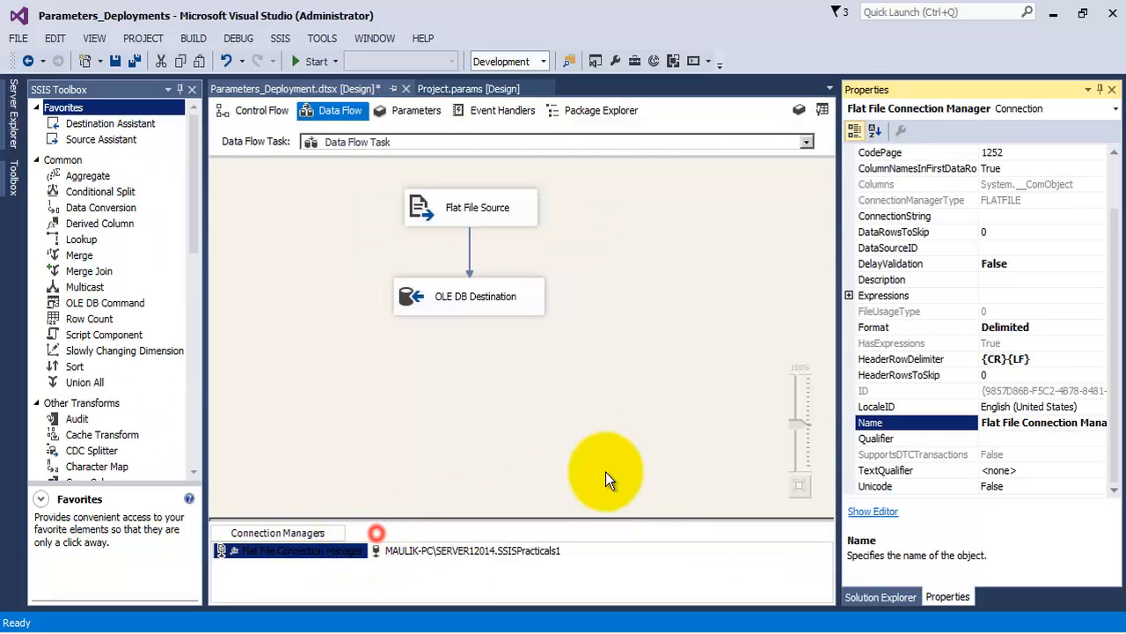
pyautogui.click(850, 297)
pyautogui.click(1066, 314)
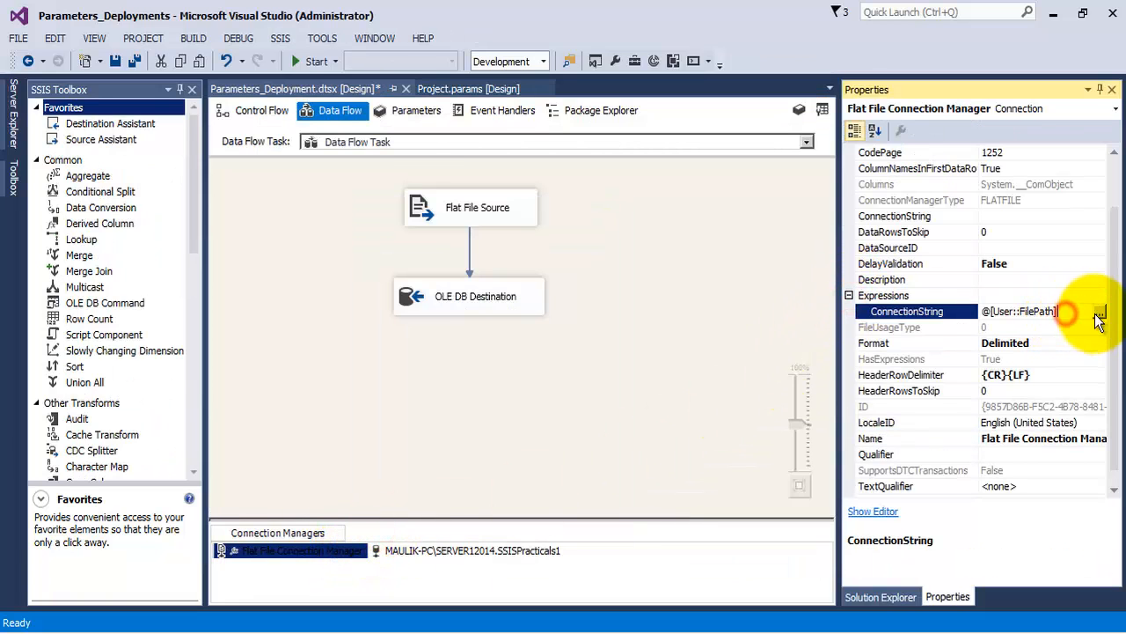
pyautogui.click(1099, 312)
pyautogui.hotkey('ctrl', 'a')
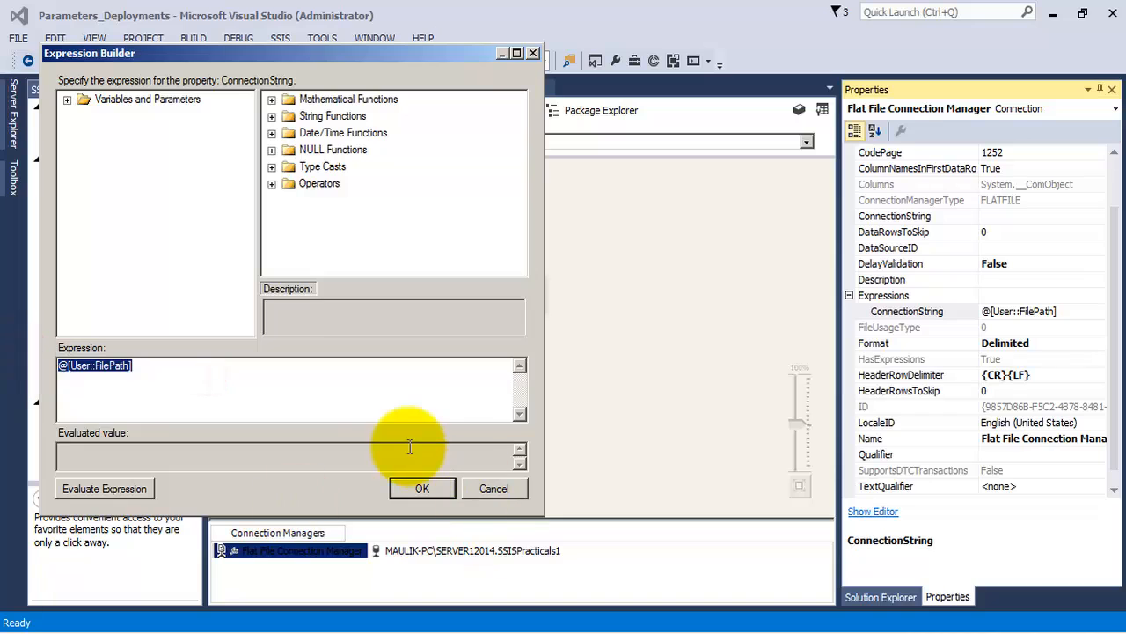
pyautogui.click(417, 487)
pyautogui.click(532, 357)
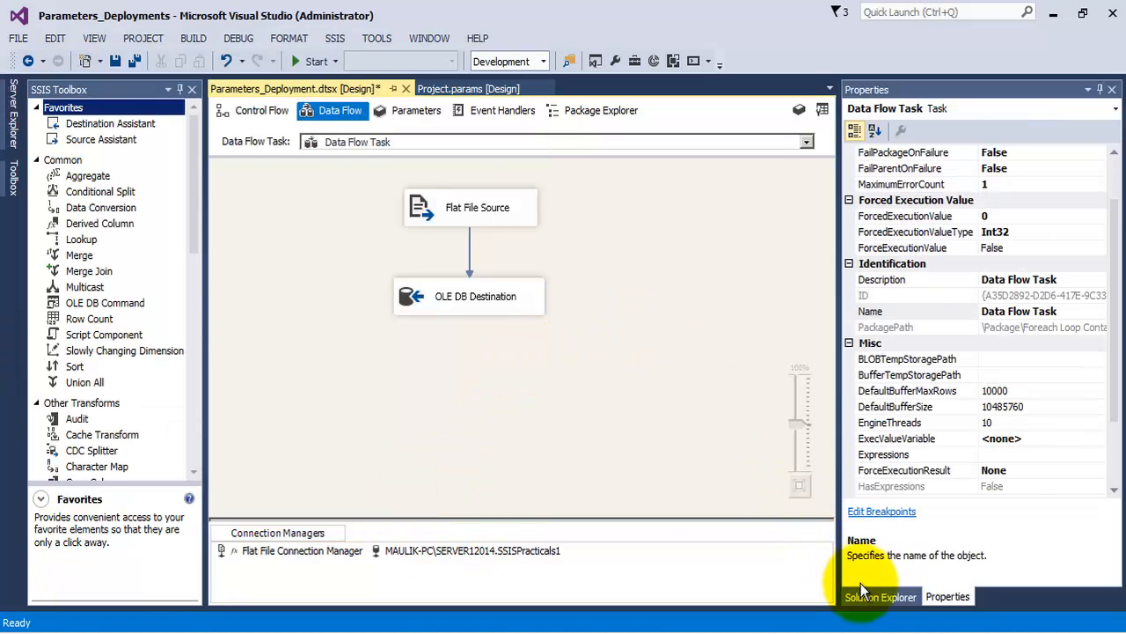
pyautogui.click(881, 597)
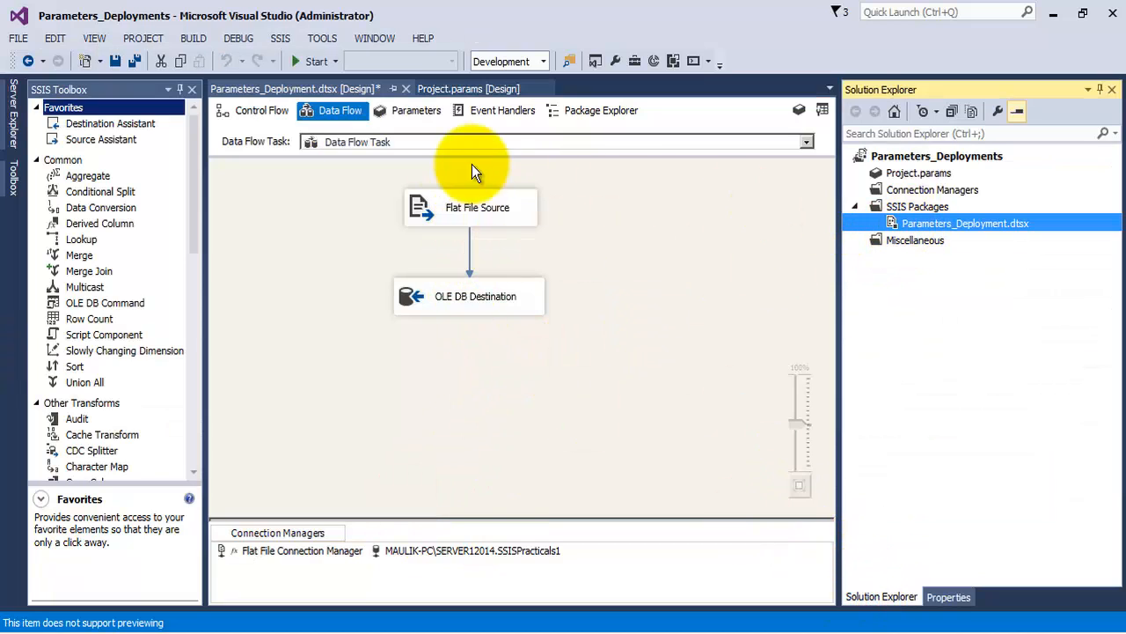
# Add a package parameter named Package_Level_Parameter with the String data type.
pyautogui.click(403, 111)
pyautogui.click(222, 142)
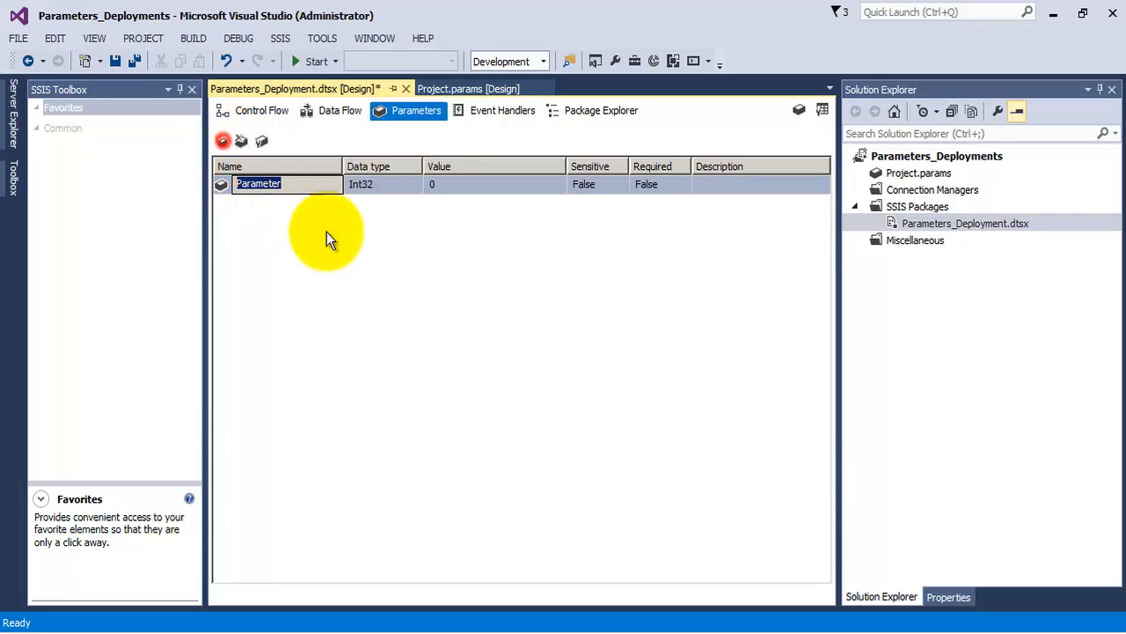
pyautogui.write('P')
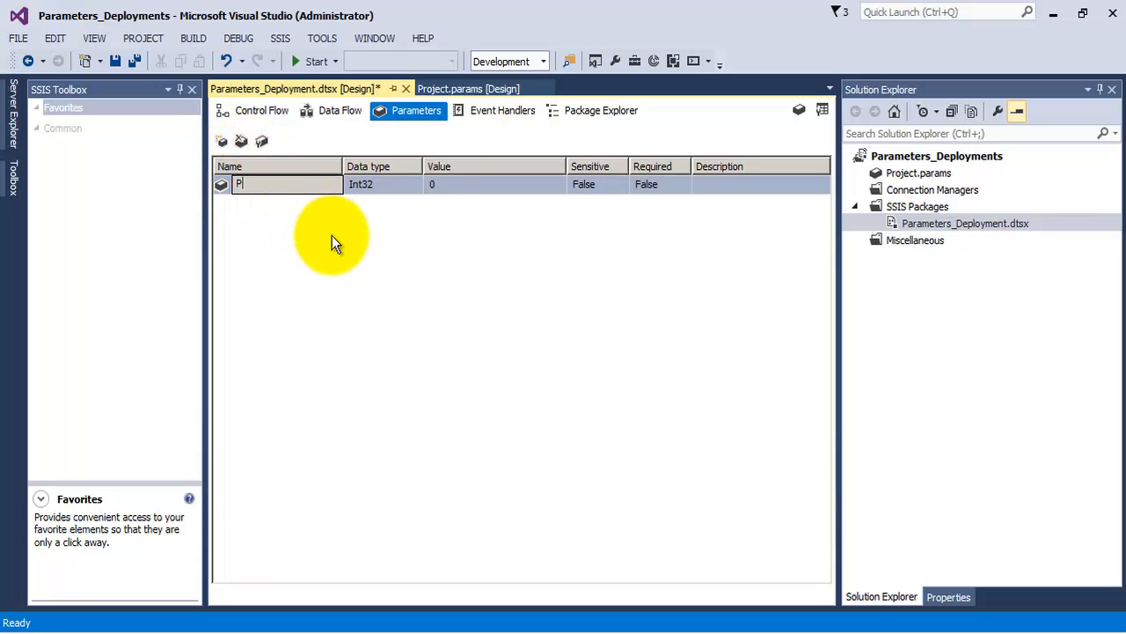
pyautogui.write('ackage_Level_Parameter')
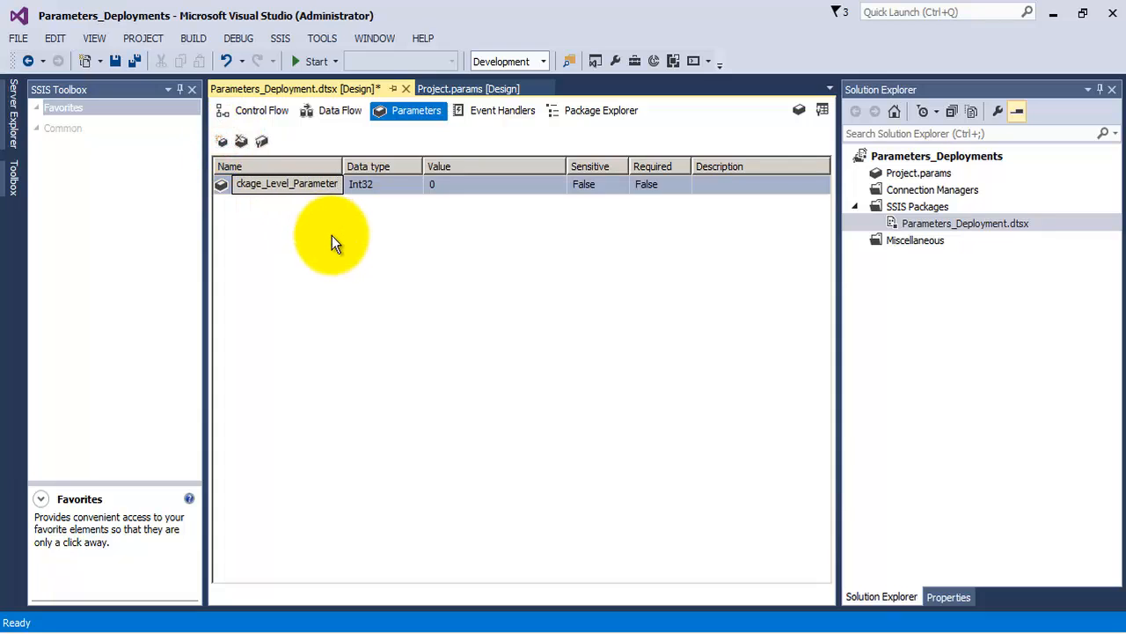
pyautogui.click(386, 187)
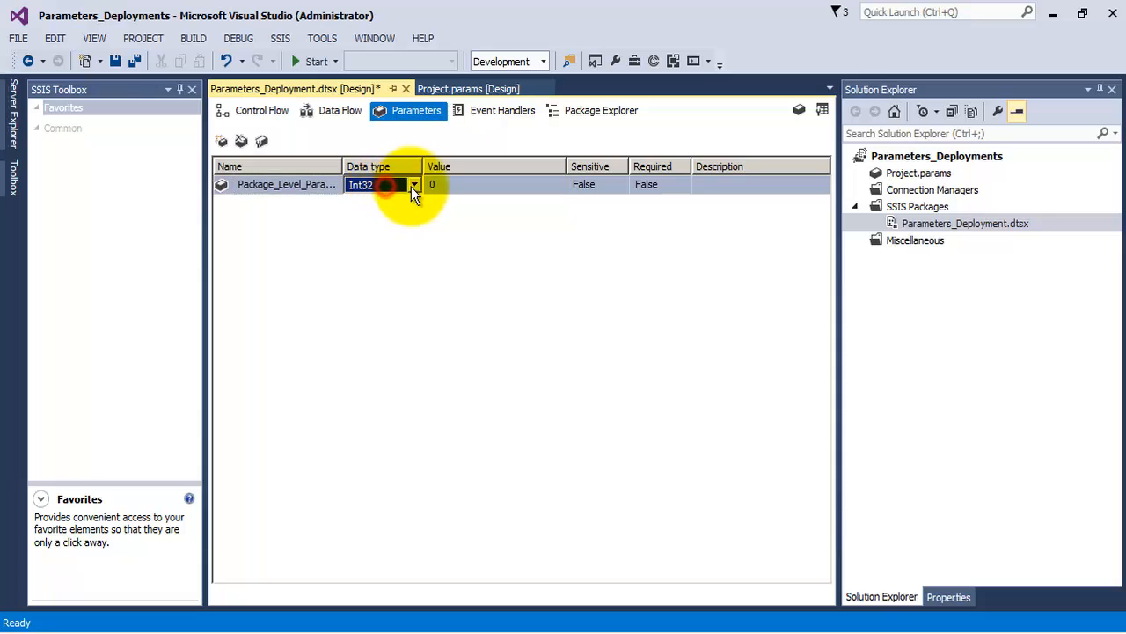
pyautogui.click(411, 187)
pyautogui.click(375, 271)
pyautogui.click(475, 186)
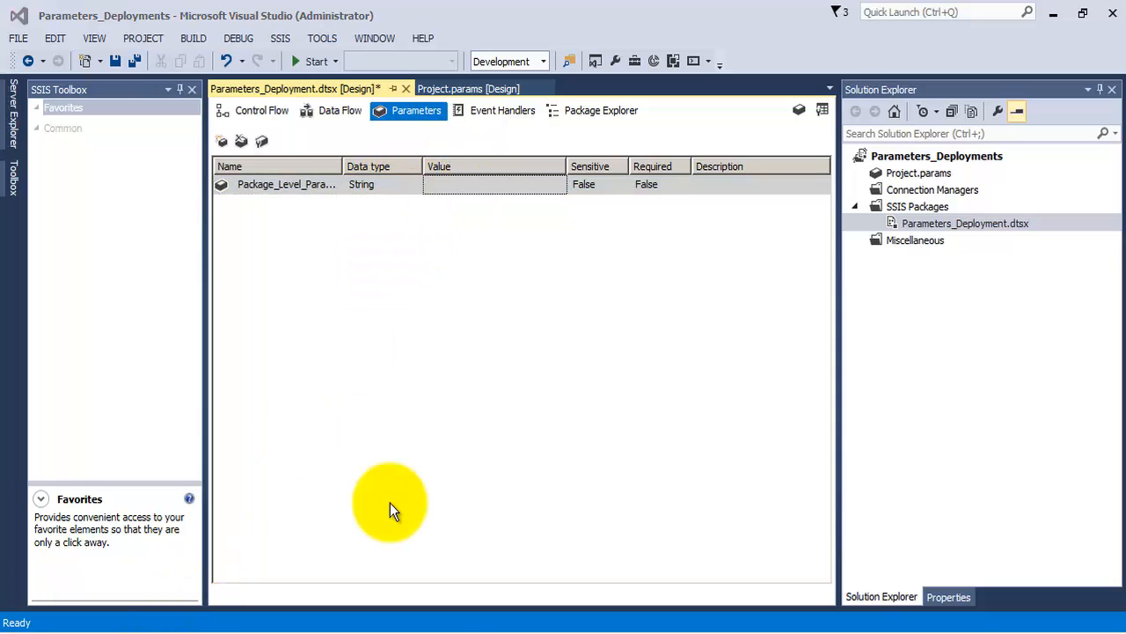
# Switch to Windows Explorer and copy the folder path E:\MSBI_Practicals\Sample_Data_Files\Parameters_Deployments.
pyautogui.click(190, 633)
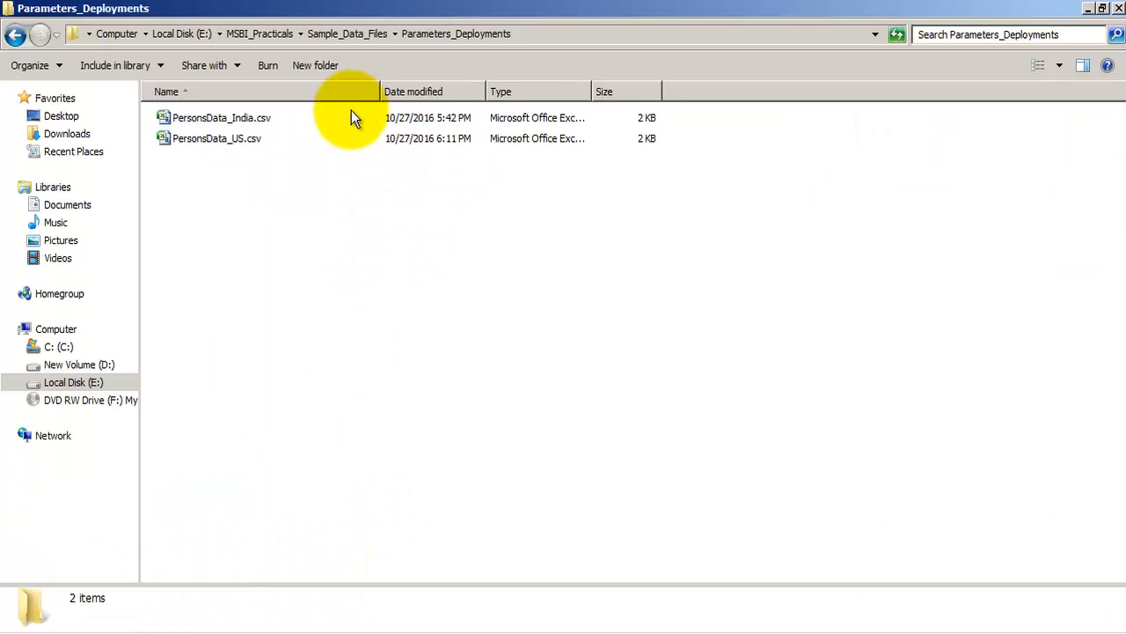
pyautogui.click(535, 36)
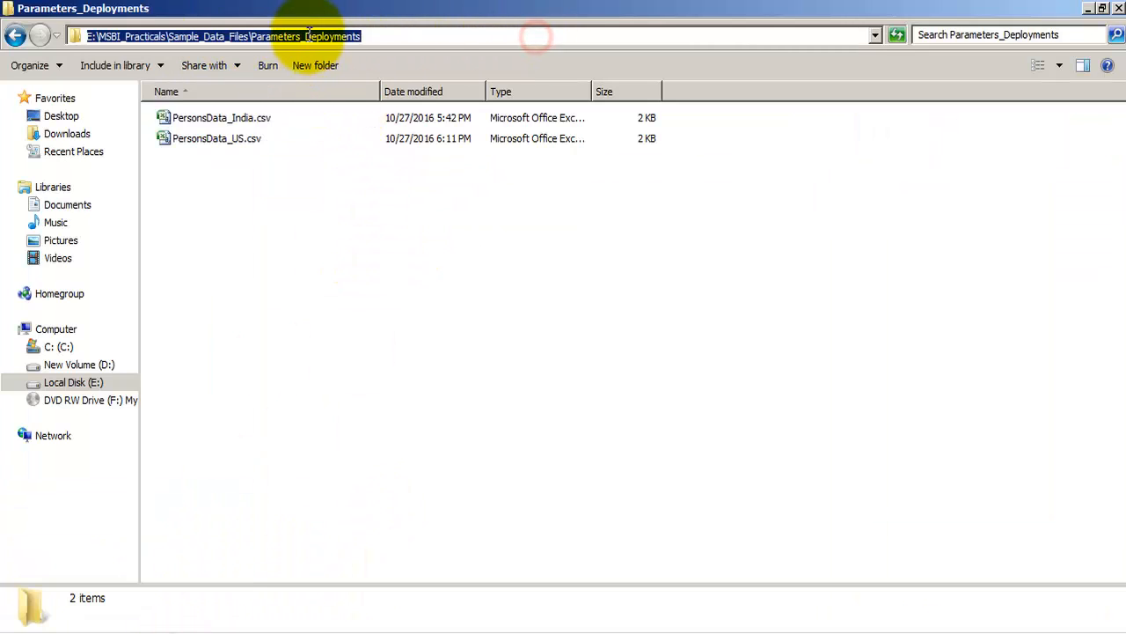
pyautogui.rightClick(310, 32)
pyautogui.click(328, 79)
pyautogui.click(240, 155)
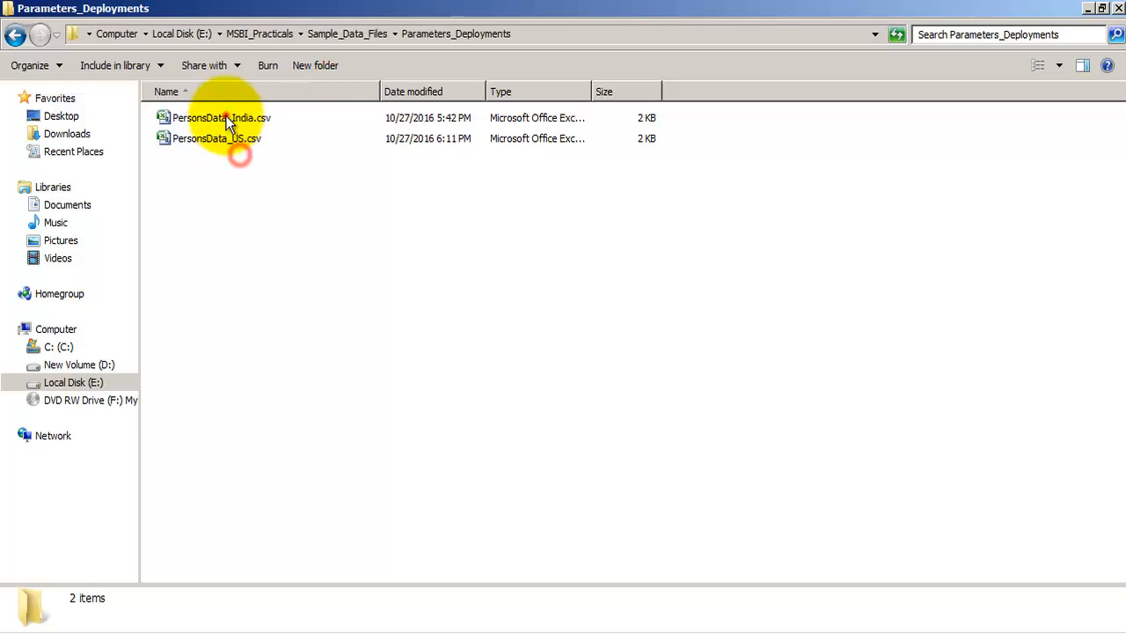
# Open PersonsData_India.csv in Excel, check its Country column and last data row, and close the file.
pyautogui.click(235, 138)
pyautogui.doubleClick(226, 118)
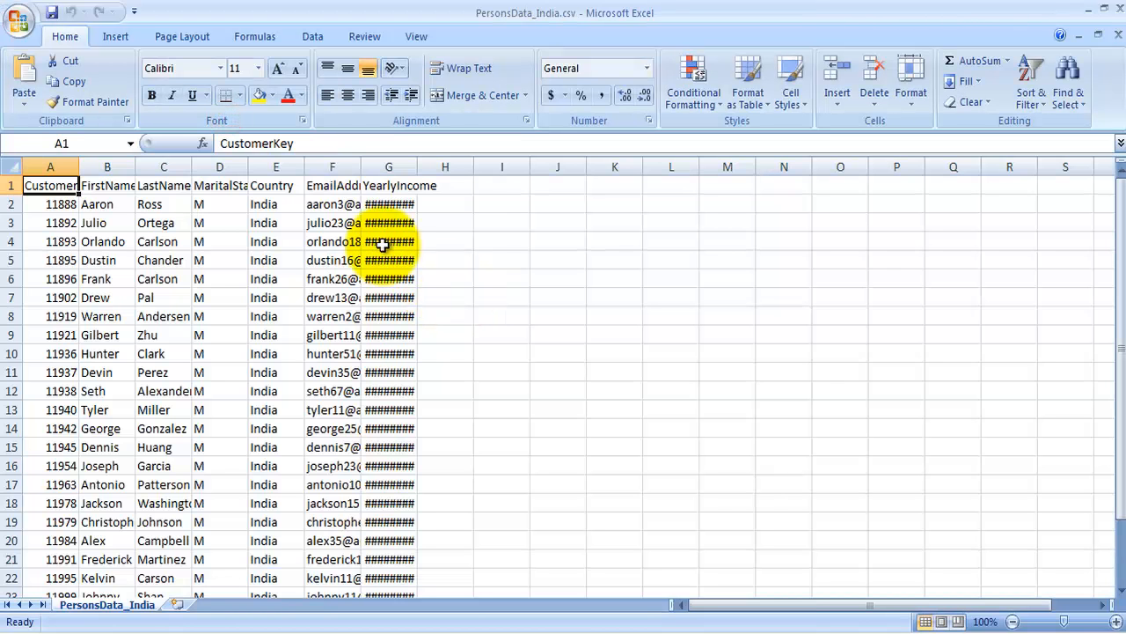
pyautogui.click(278, 167)
pyautogui.scroll(-5, 340, 293)
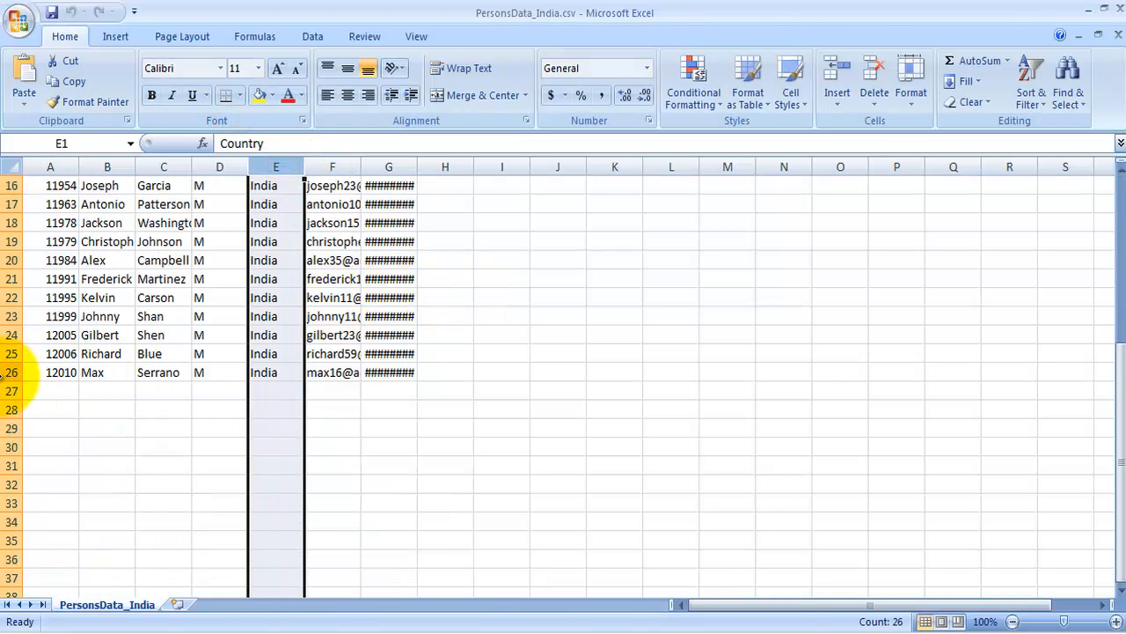
pyautogui.click(11, 372)
pyautogui.click(1119, 35)
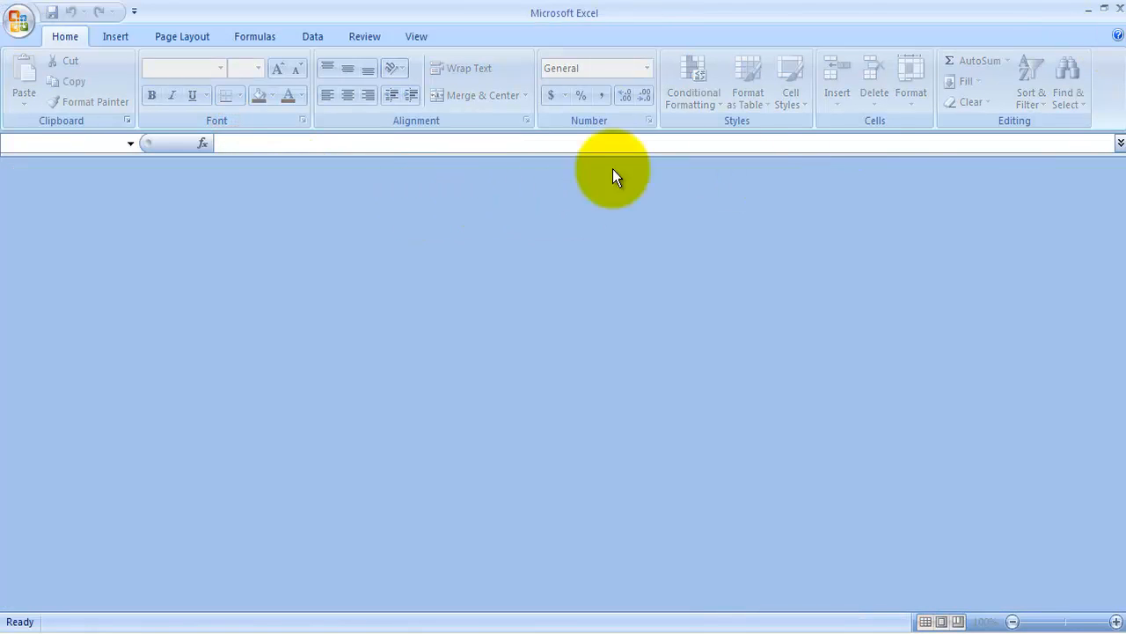
# Open PersonsData_US.csv in Excel, check its Country column and last data row, and close the file.
pyautogui.click(1089, 9)
pyautogui.doubleClick(275, 139)
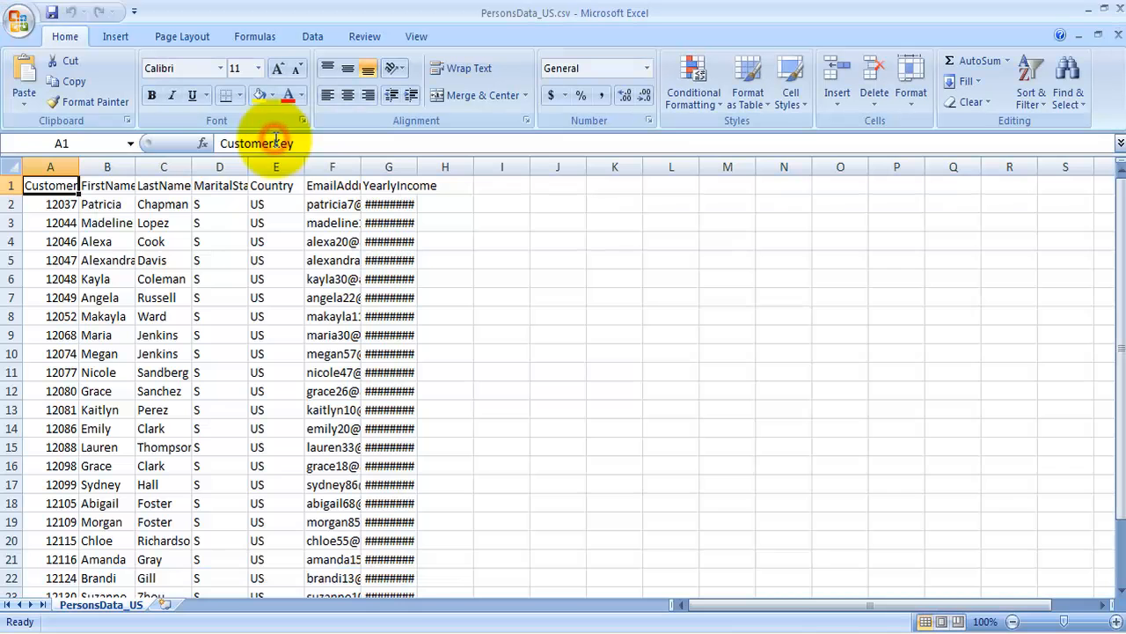
pyautogui.click(275, 167)
pyautogui.scroll(-4, 326, 301)
pyautogui.click(11, 428)
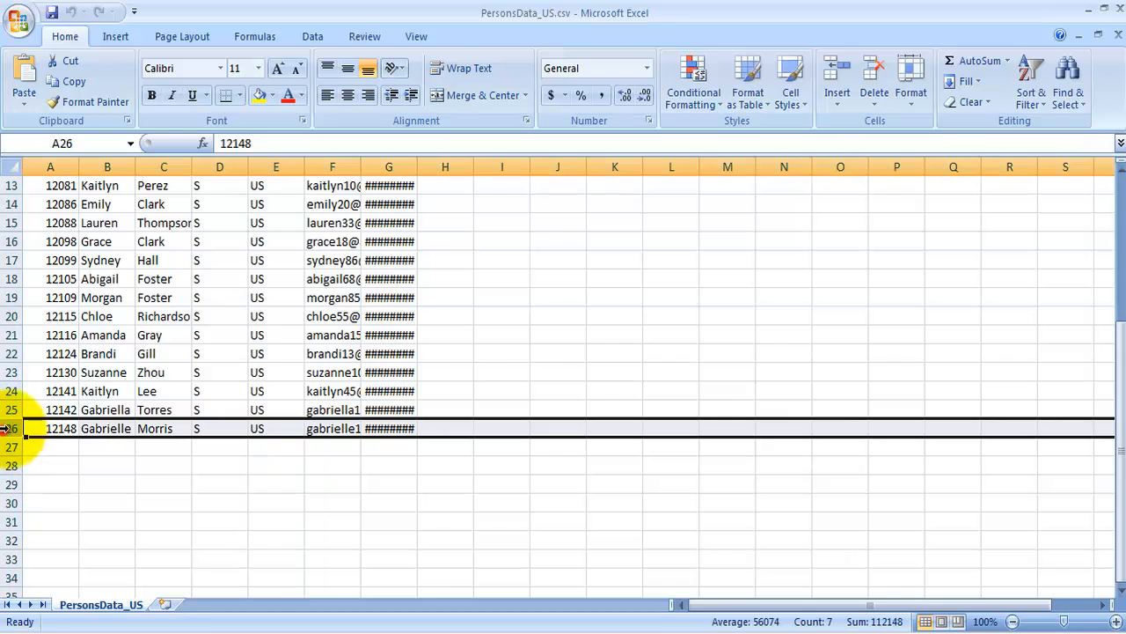
pyautogui.click(1119, 35)
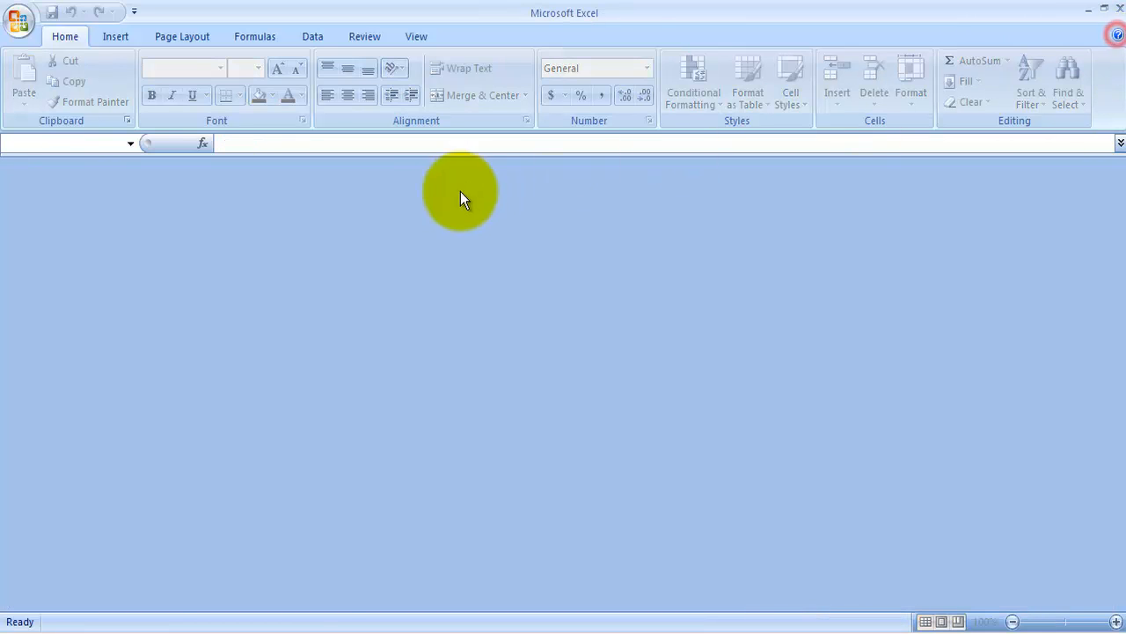
pyautogui.click(1088, 9)
# Copy the folder path E:\MSBI_Practicals\Sample_Data_Files\Parameters_Deployments from Windows Explorer.
pyautogui.click(526, 33)
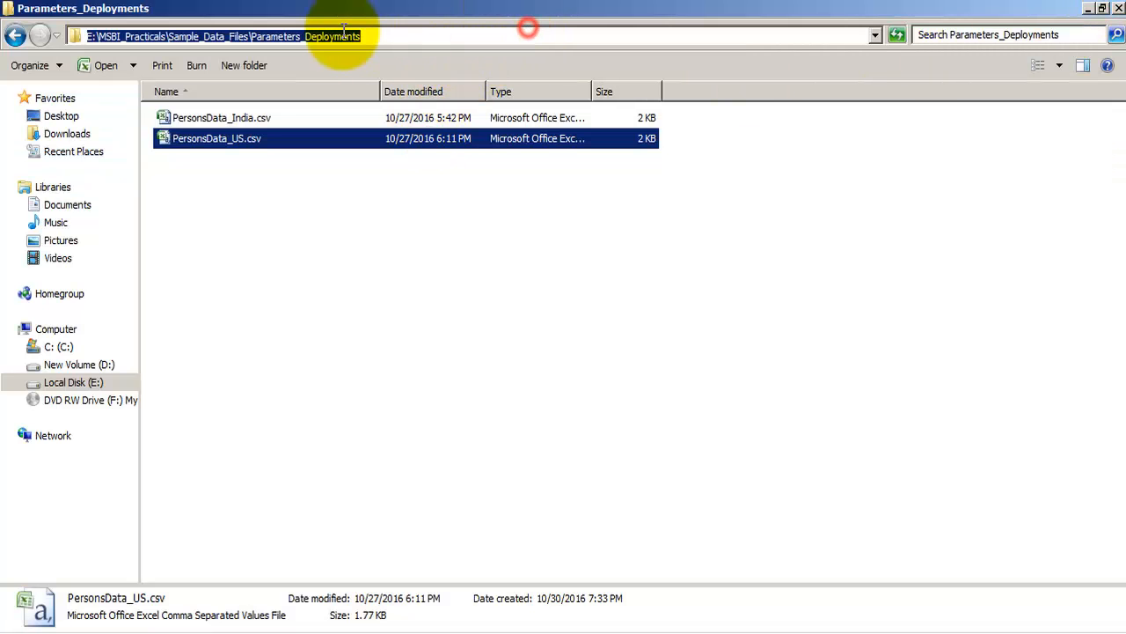
pyautogui.rightClick(343, 33)
pyautogui.click(348, 81)
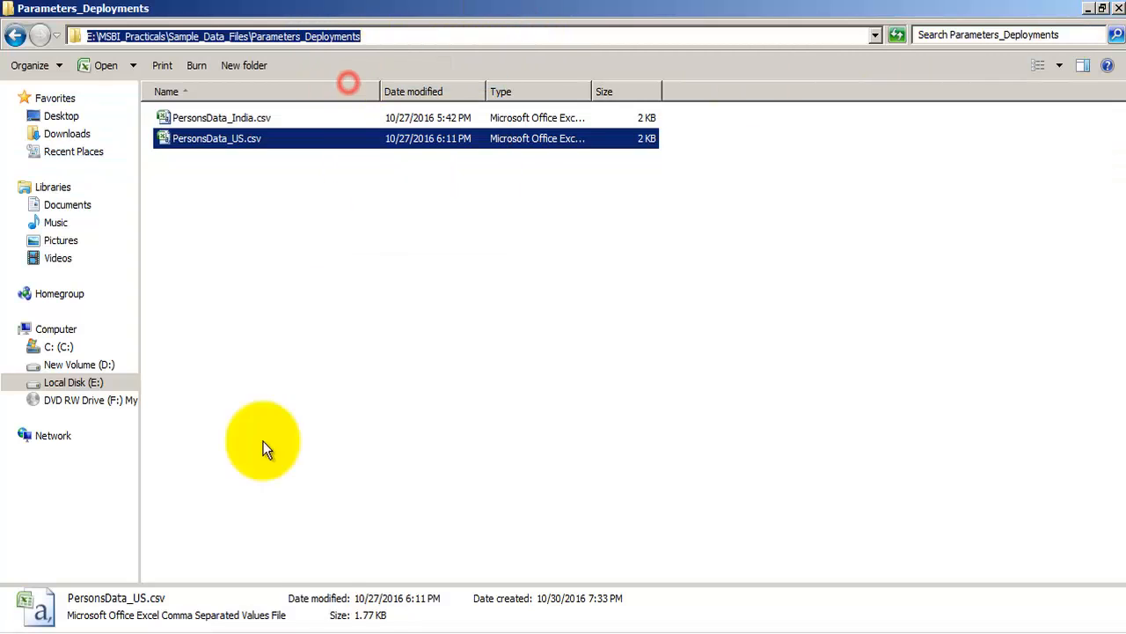
# Return to Visual Studio, paste the copied folder path as the value of Package_Level_Parameter, and save all files.
pyautogui.click(349, 633)
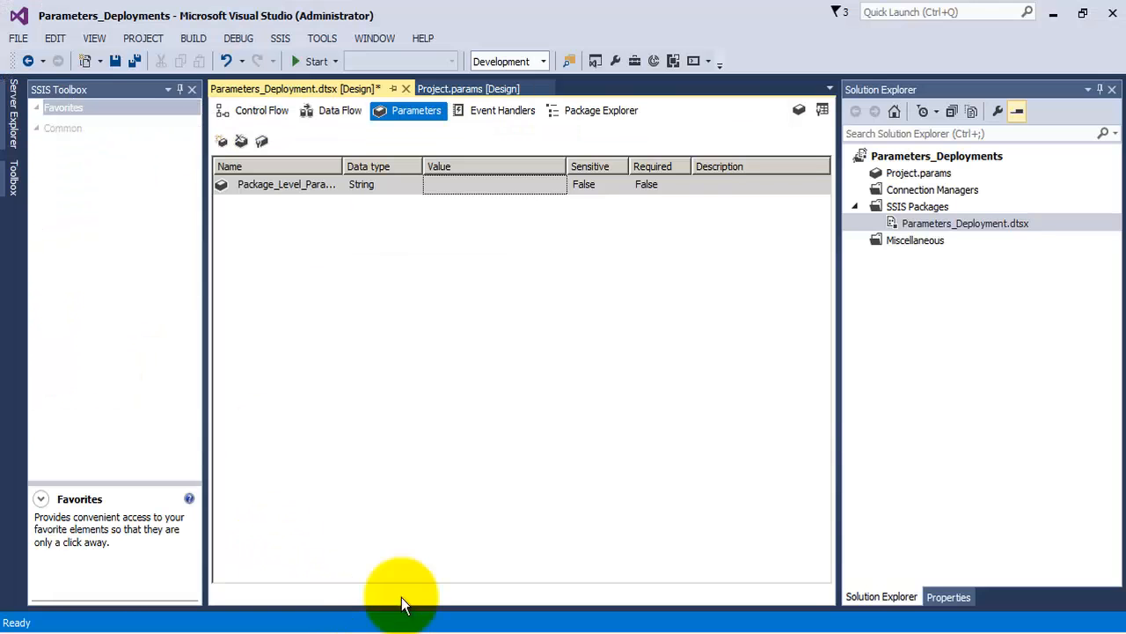
pyautogui.click(526, 184)
pyautogui.rightClick(524, 186)
pyautogui.click(543, 247)
pyautogui.click(559, 272)
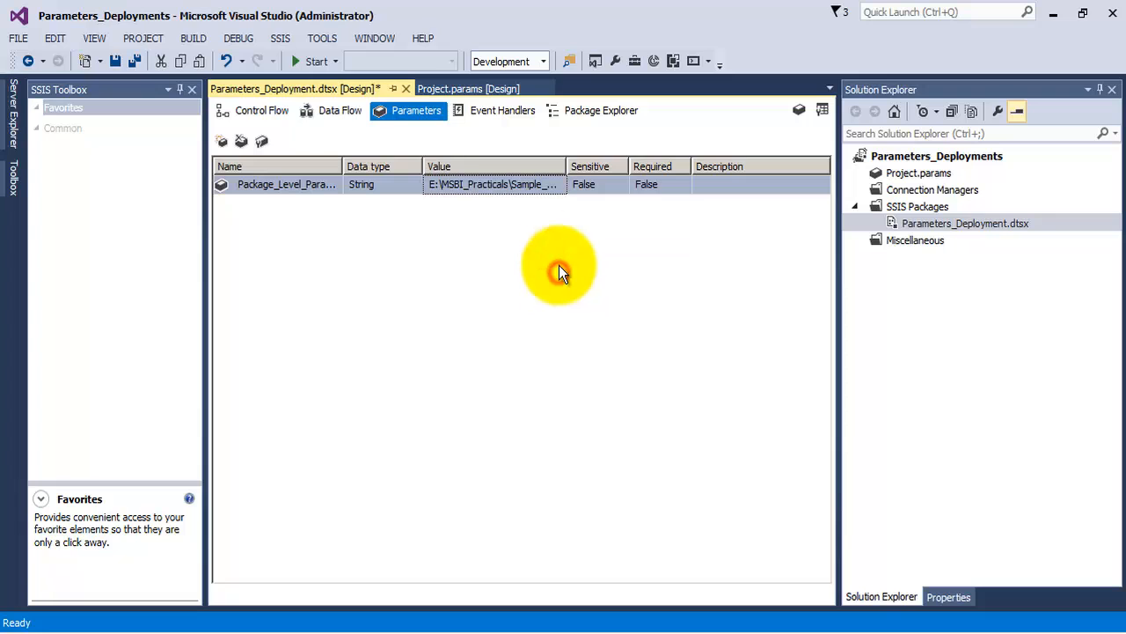
pyautogui.click(134, 60)
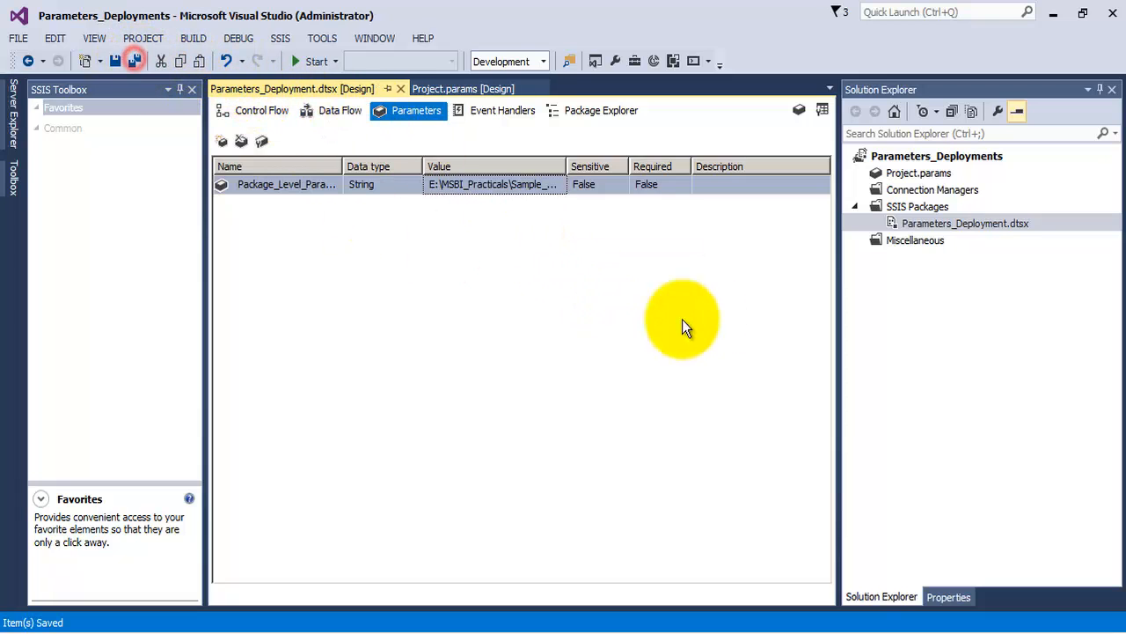
# Open the Foreach Loop Container's collection settings and add a property expression entry for Directory.
pyautogui.doubleClick(931, 222)
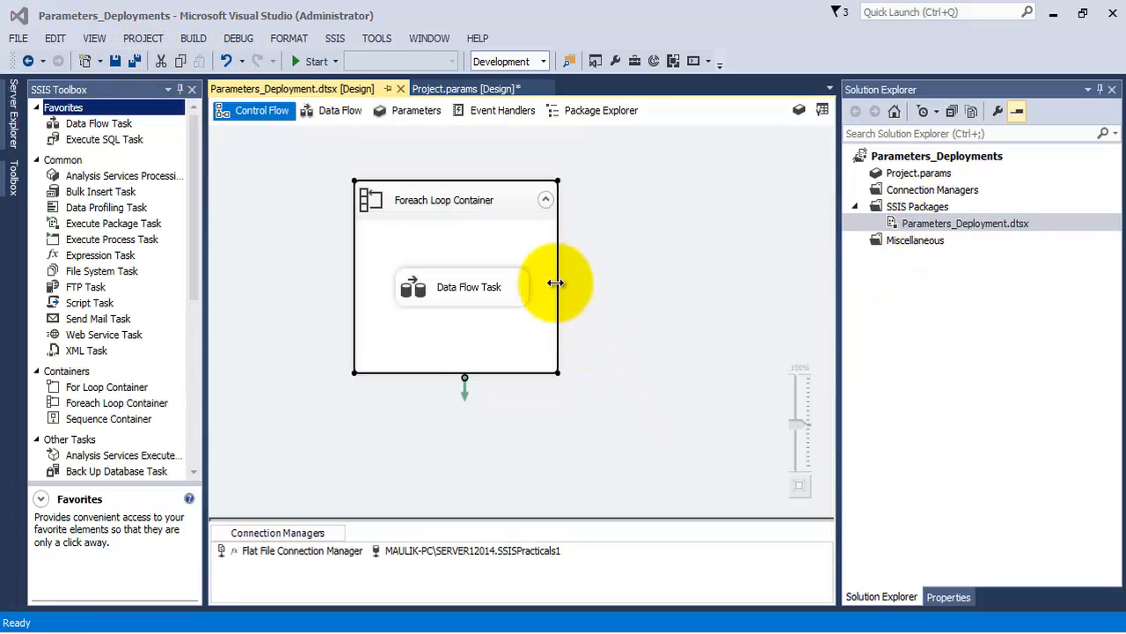
pyautogui.rightClick(513, 228)
pyautogui.click(524, 237)
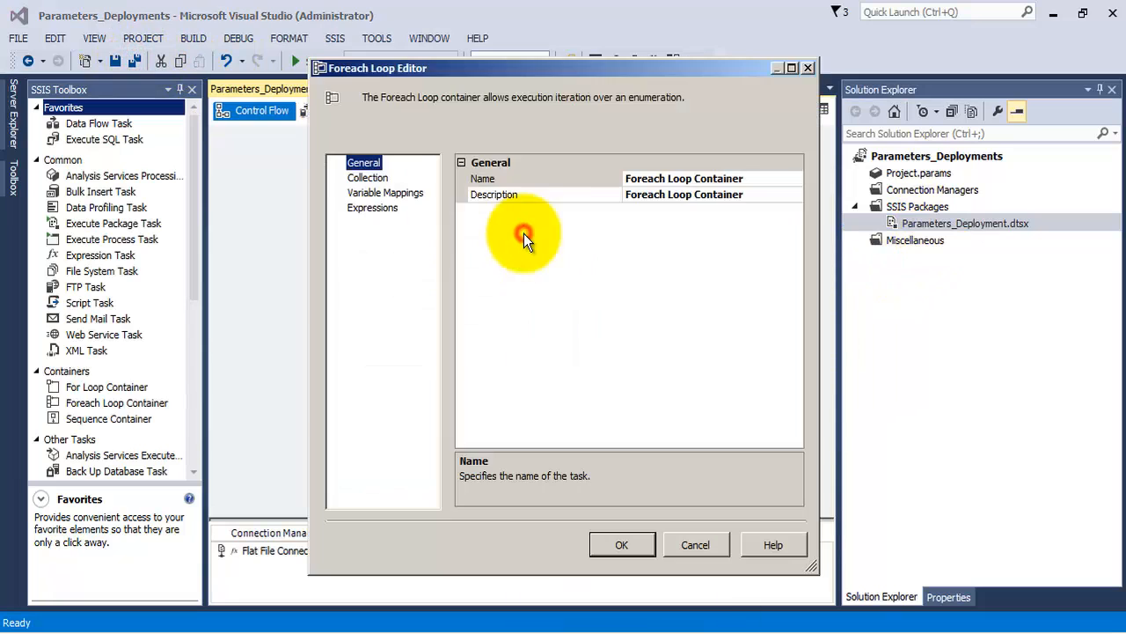
pyautogui.click(367, 177)
pyautogui.click(462, 195)
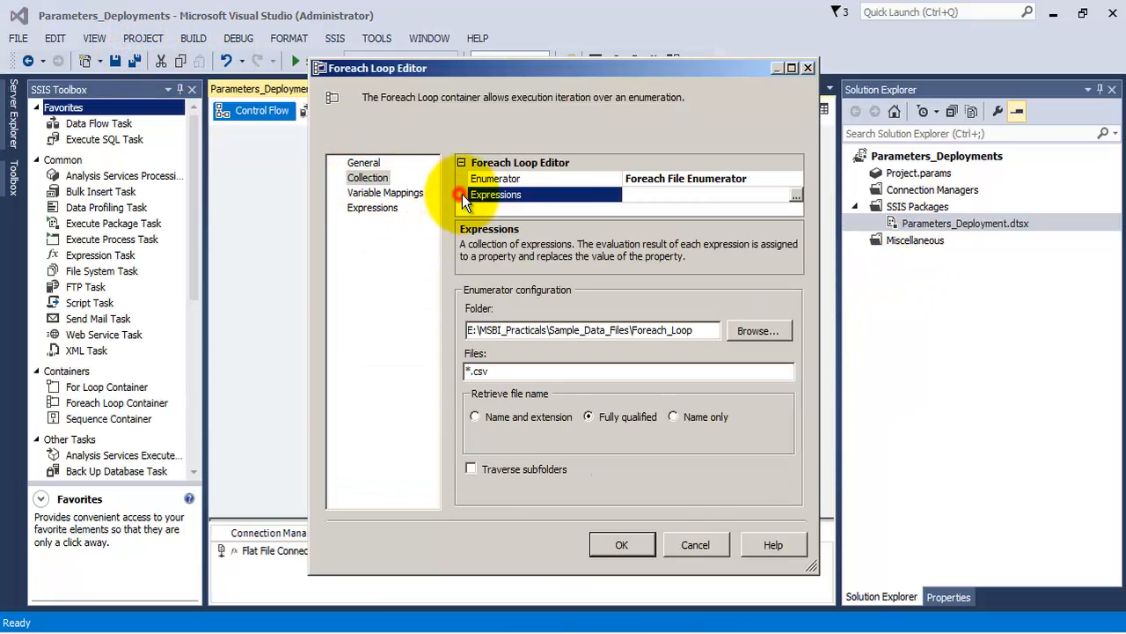
pyautogui.click(796, 195)
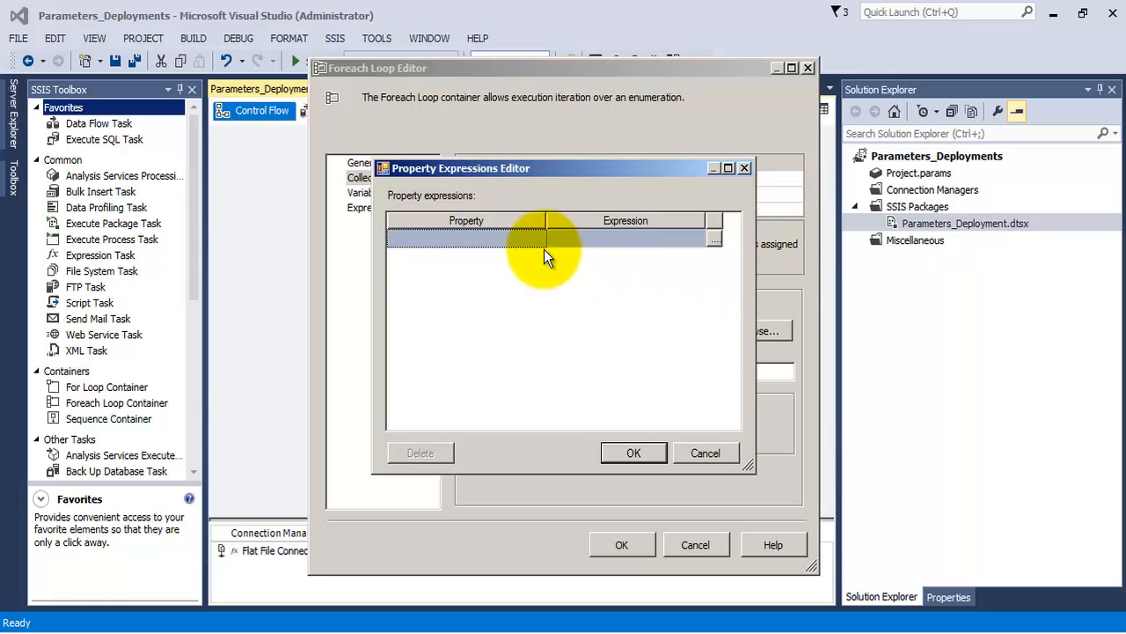
pyautogui.click(528, 237)
pyautogui.click(537, 237)
pyautogui.click(442, 288)
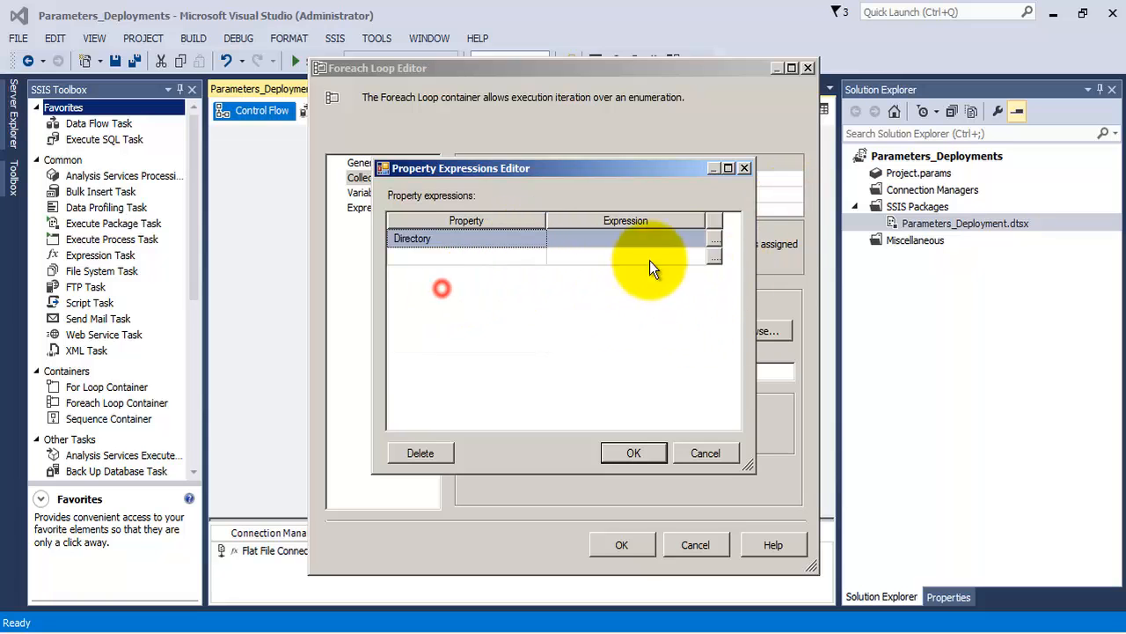
# Build the Directory expression from the parameter $Package::Package_Level_Parameter and accept the Foreach Loop changes.
pyautogui.click(714, 237)
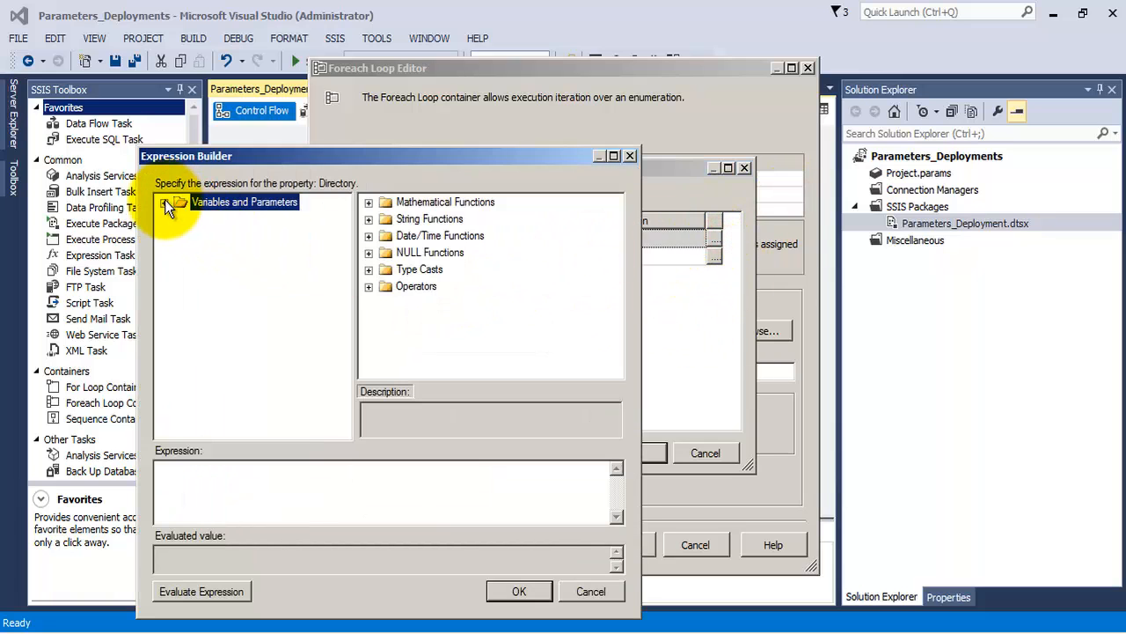
pyautogui.click(165, 203)
pyautogui.click(273, 235)
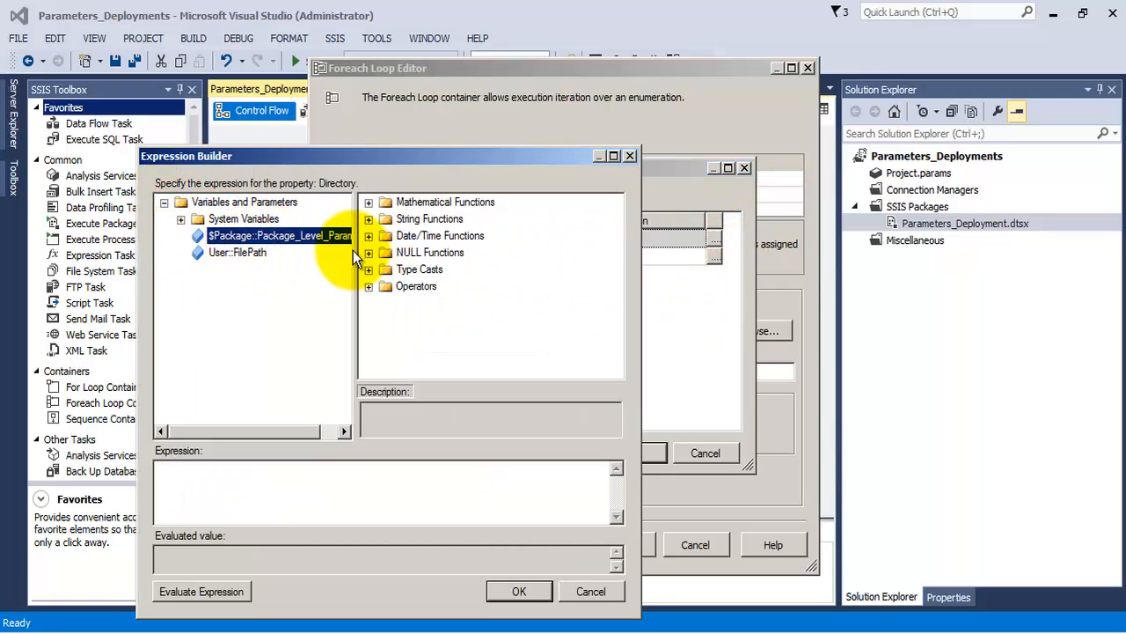
pyautogui.moveTo(353, 249); pyautogui.dragTo(434, 250)
pyautogui.moveTo(306, 235); pyautogui.dragTo(244, 481)
pyautogui.click(519, 591)
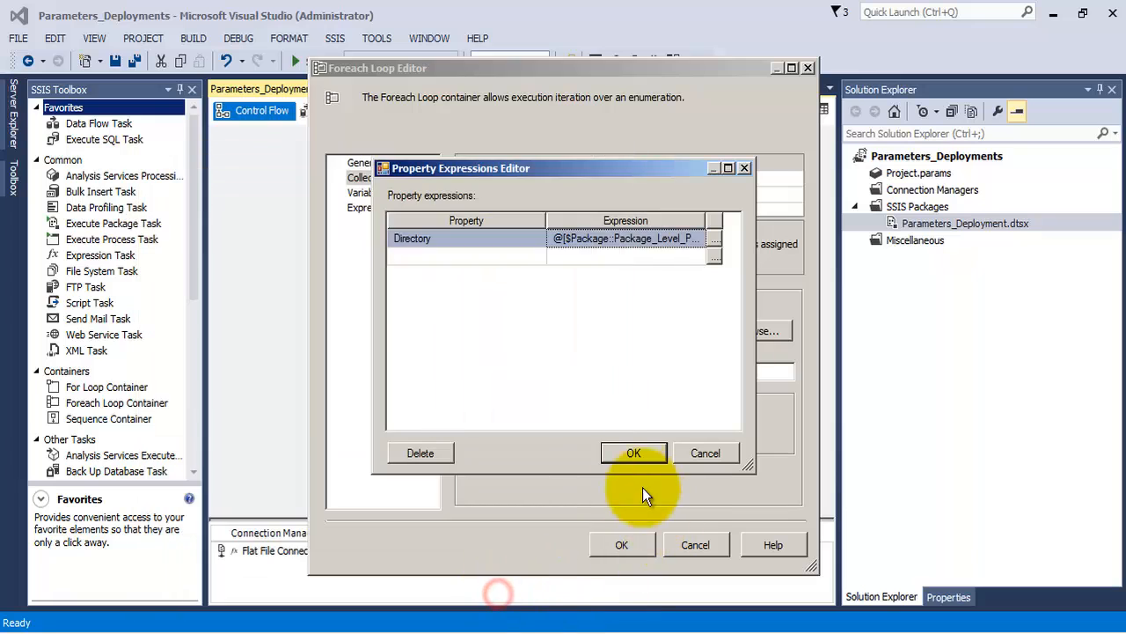
pyautogui.click(633, 452)
pyautogui.click(623, 546)
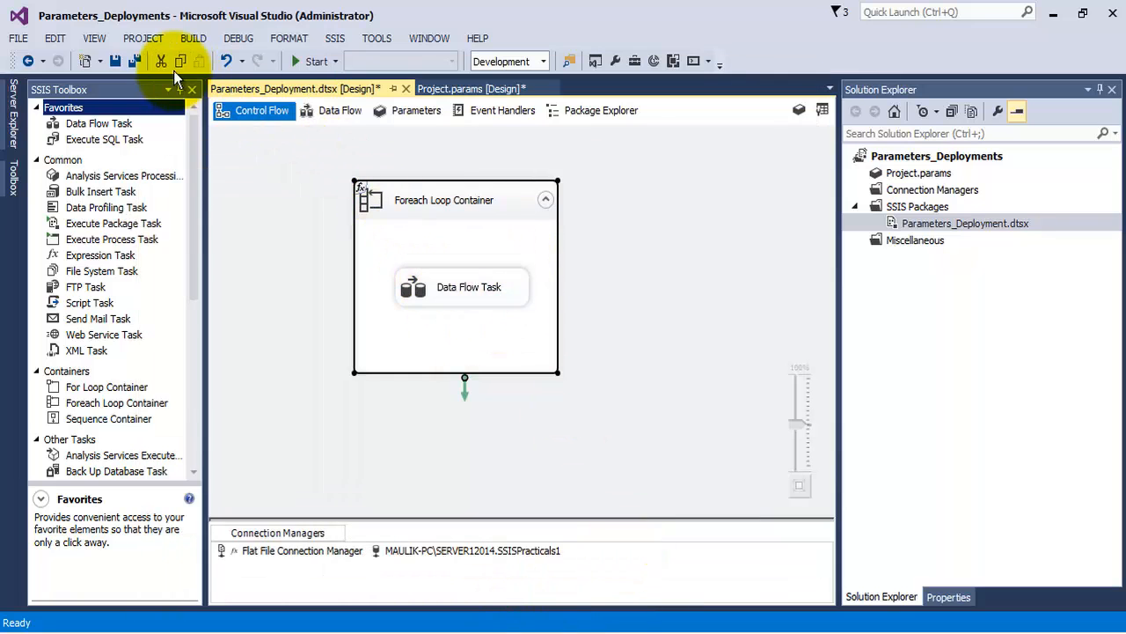
# Save all files, run the package in debug mode, and stop debugging once it completes.
pyautogui.click(135, 60)
pyautogui.click(302, 61)
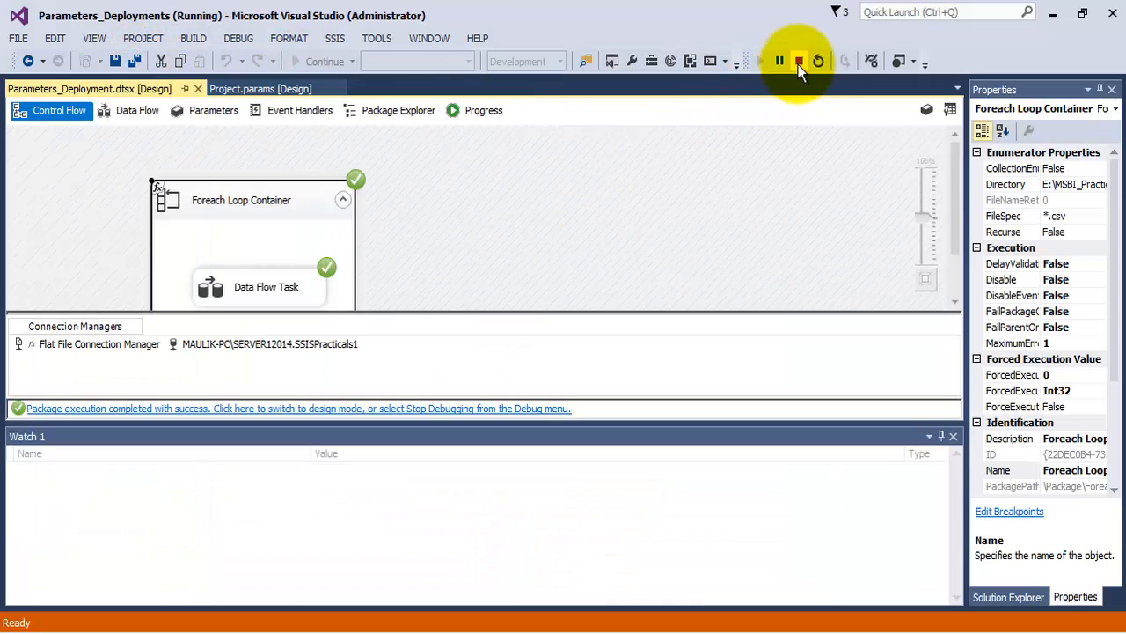
pyautogui.click(800, 63)
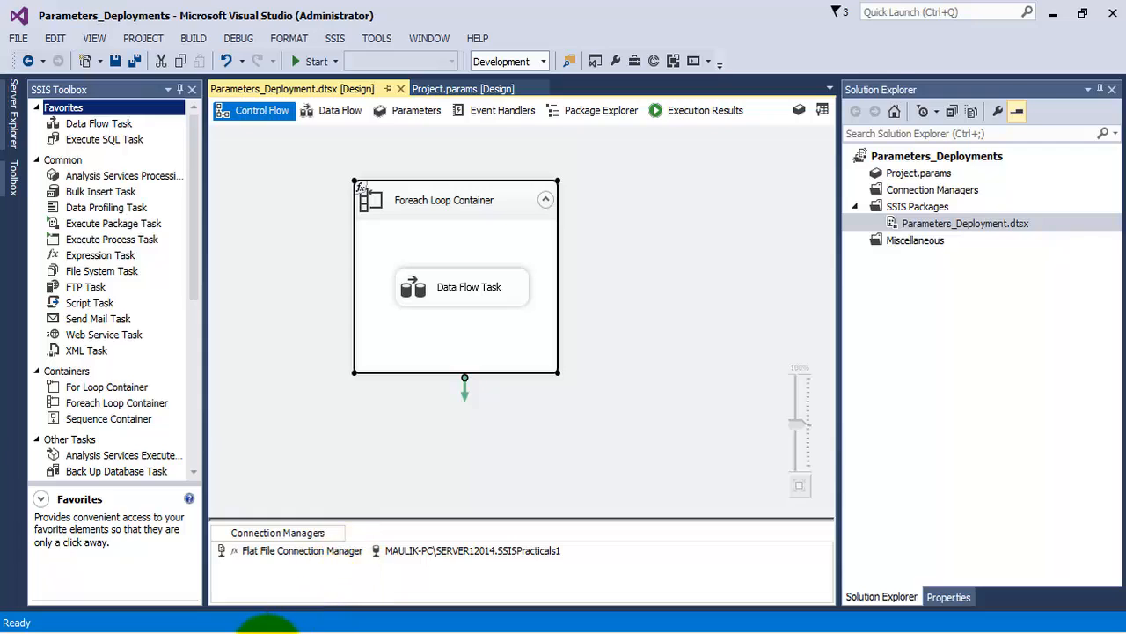
# Switch to SQL Server Management Studio and run only the SELECT TOP 1000 query on [SSISPracticals].[dbo].[Persons].
pyautogui.click(268, 632)
pyautogui.moveTo(690, 239); pyautogui.dragTo(410, 134)
pyautogui.click(245, 72)
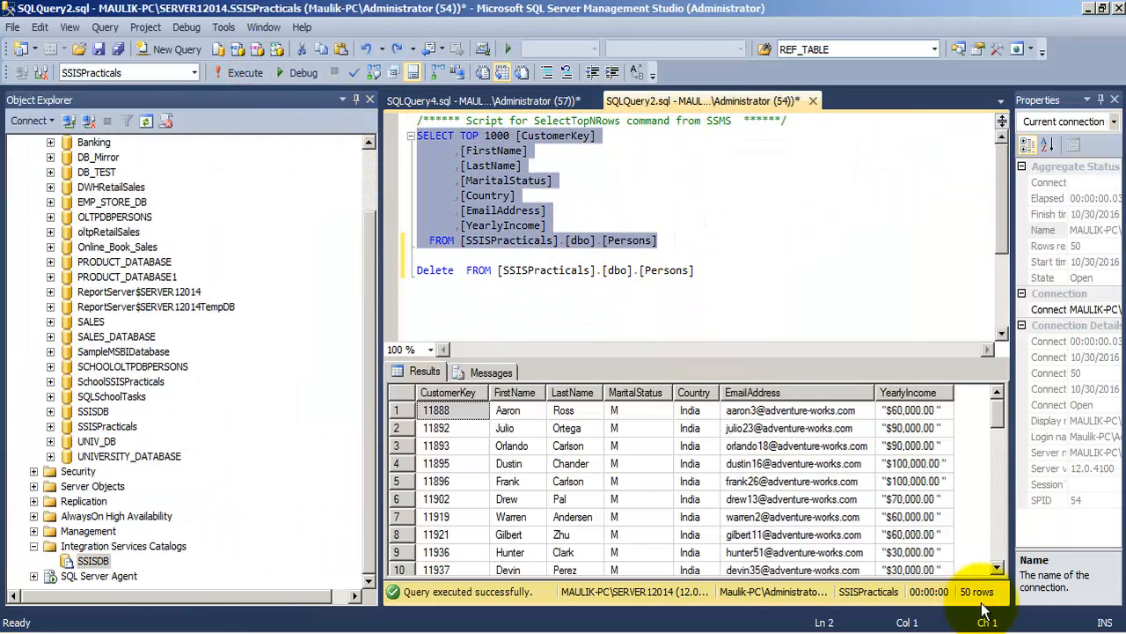
# Delete all rows from [SSISPracticals].[dbo].[Persons] and rerun the SELECT query to check the table.
pyautogui.moveTo(710, 271); pyautogui.dragTo(408, 279)
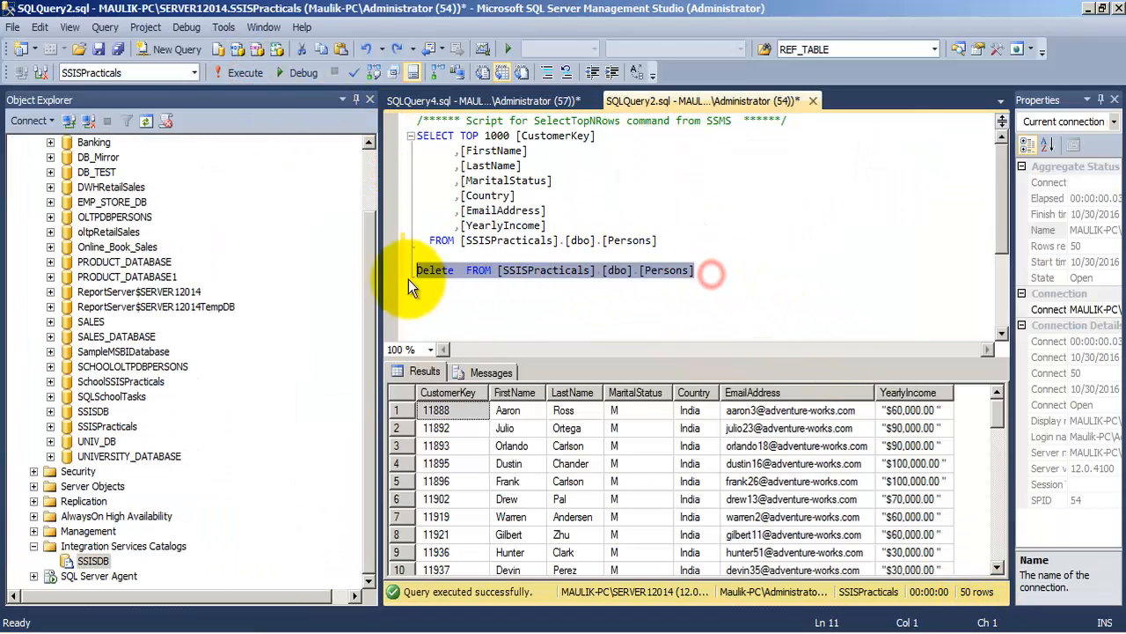
pyautogui.click(249, 74)
pyautogui.moveTo(678, 236); pyautogui.dragTo(346, 143)
pyautogui.click(246, 72)
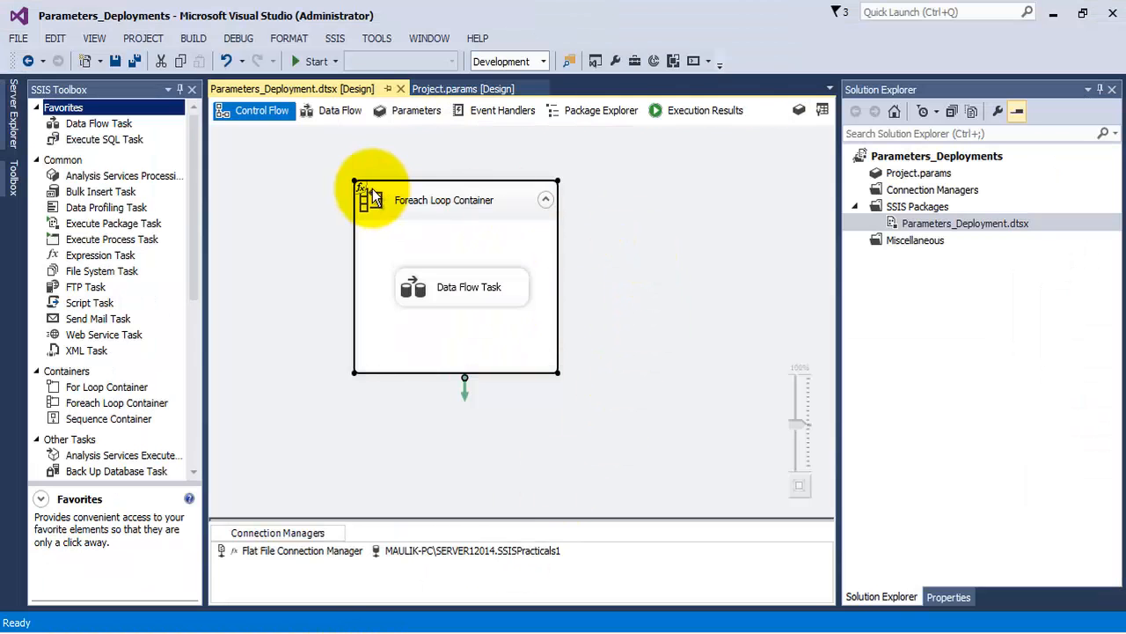
# Return to Visual Studio and build the Parameters_Deployments project.
pyautogui.click(370, 195)
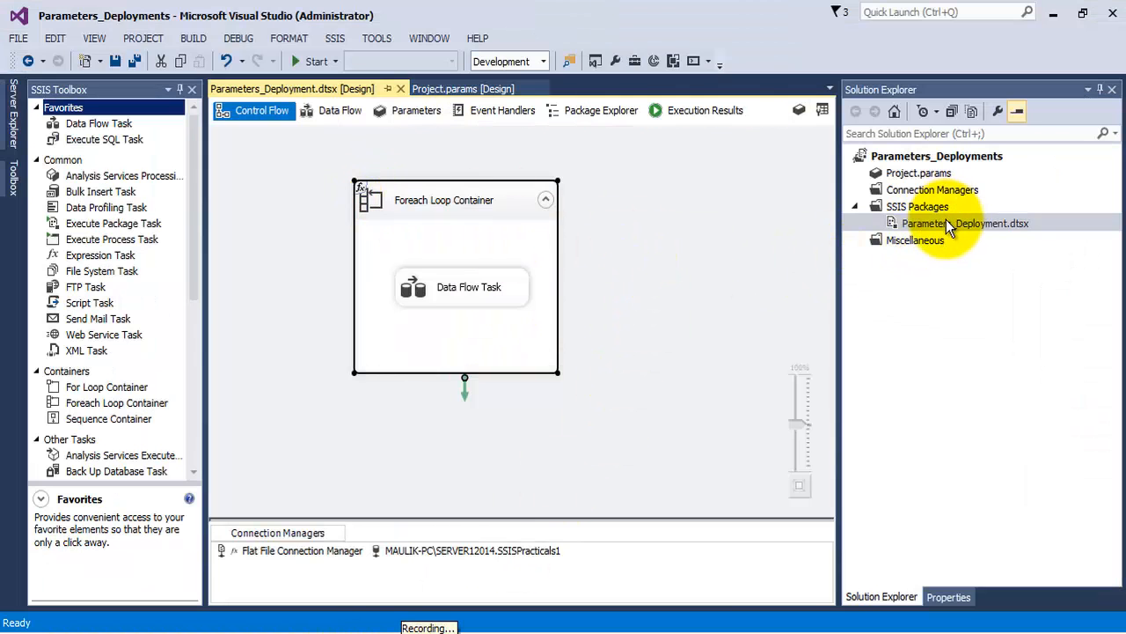
pyautogui.click(920, 156)
pyautogui.rightClick(915, 159)
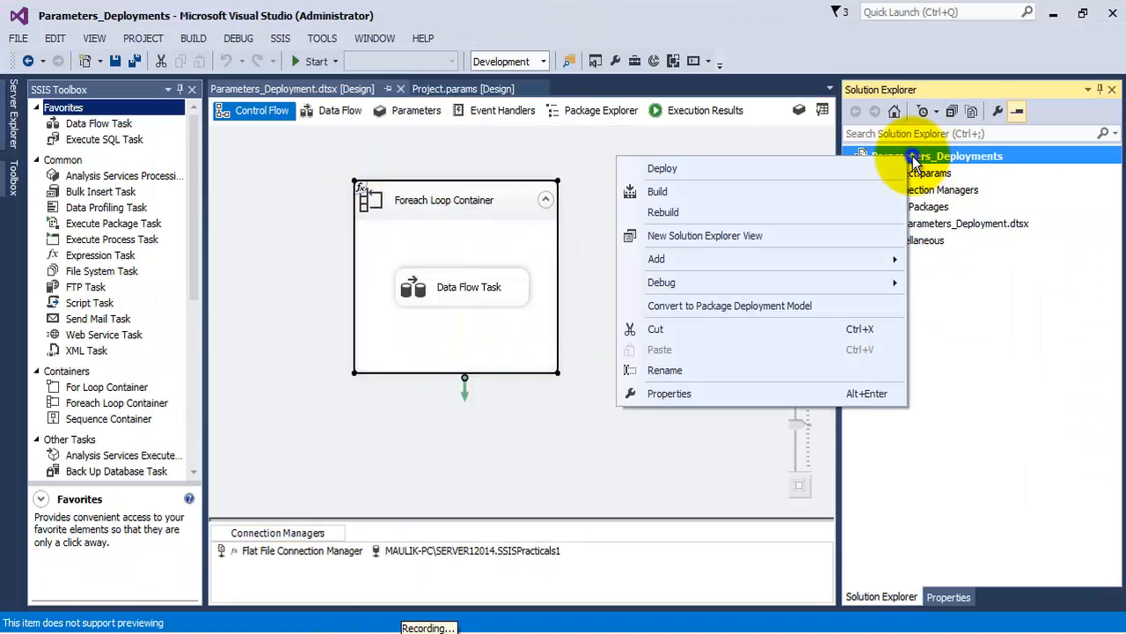
pyautogui.click(676, 196)
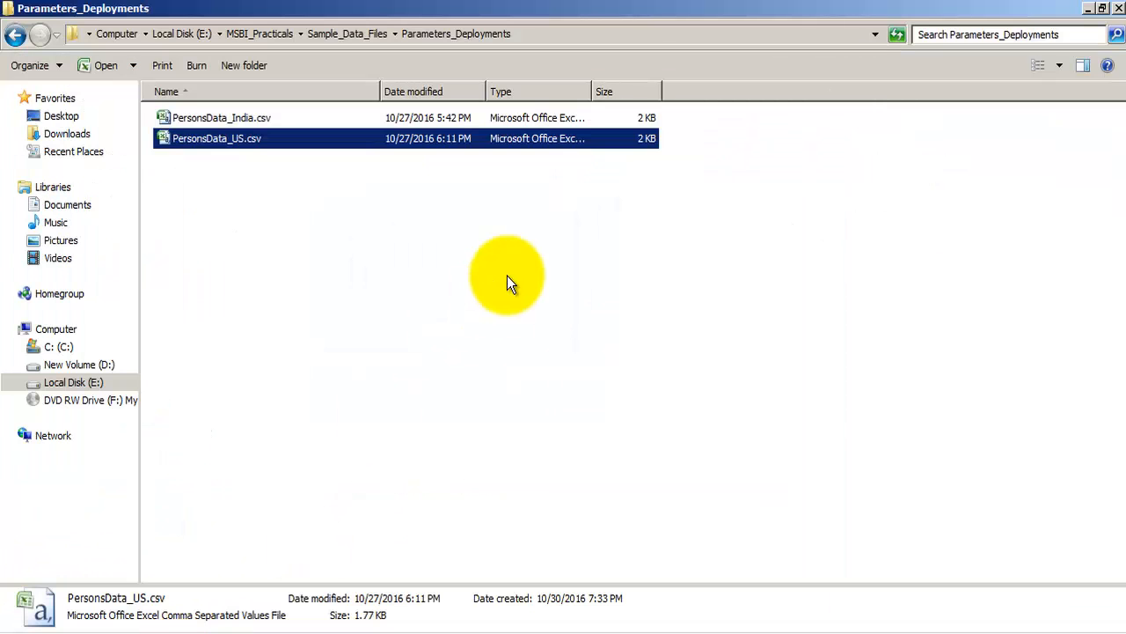
# In Windows Explorer, go to the project's bin\Development folder under E:\MSBI_Practicals\SSIS\Parameters_Deployments and select Parameters_Deployments.ispac.
pyautogui.click(255, 34)
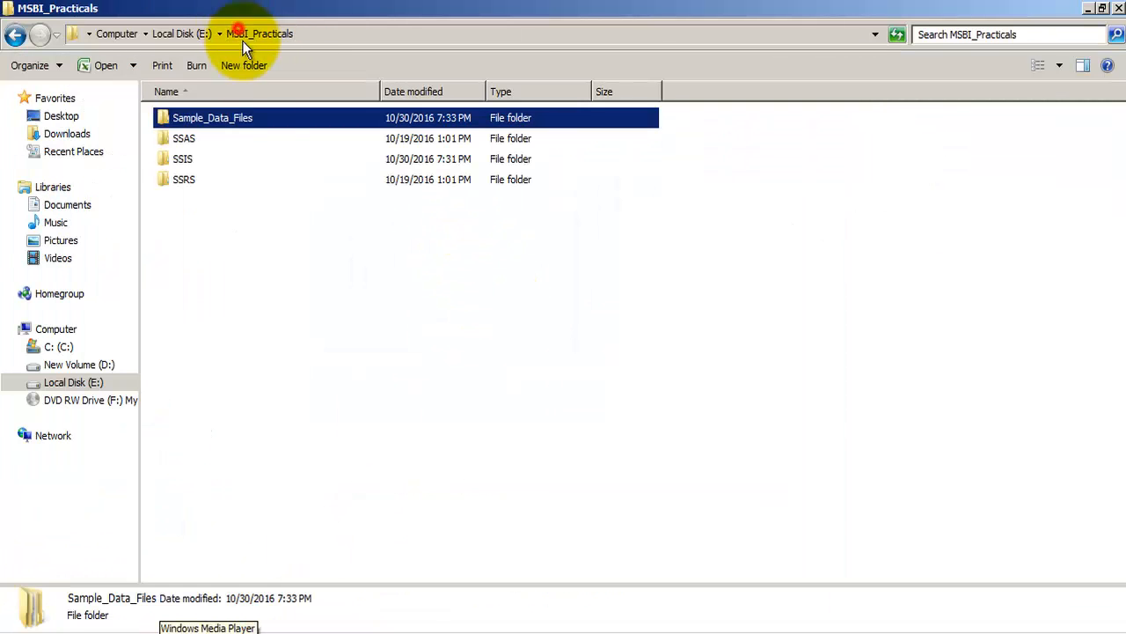
pyautogui.doubleClick(187, 160)
pyautogui.doubleClick(217, 239)
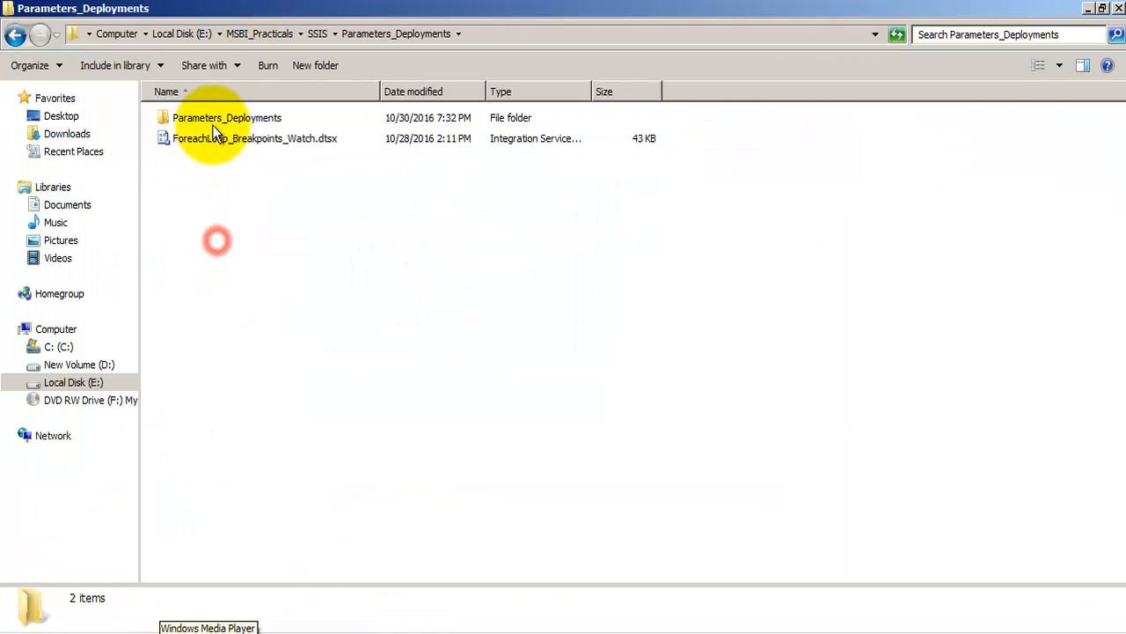
pyautogui.doubleClick(208, 118)
pyautogui.doubleClick(206, 118)
pyautogui.doubleClick(200, 117)
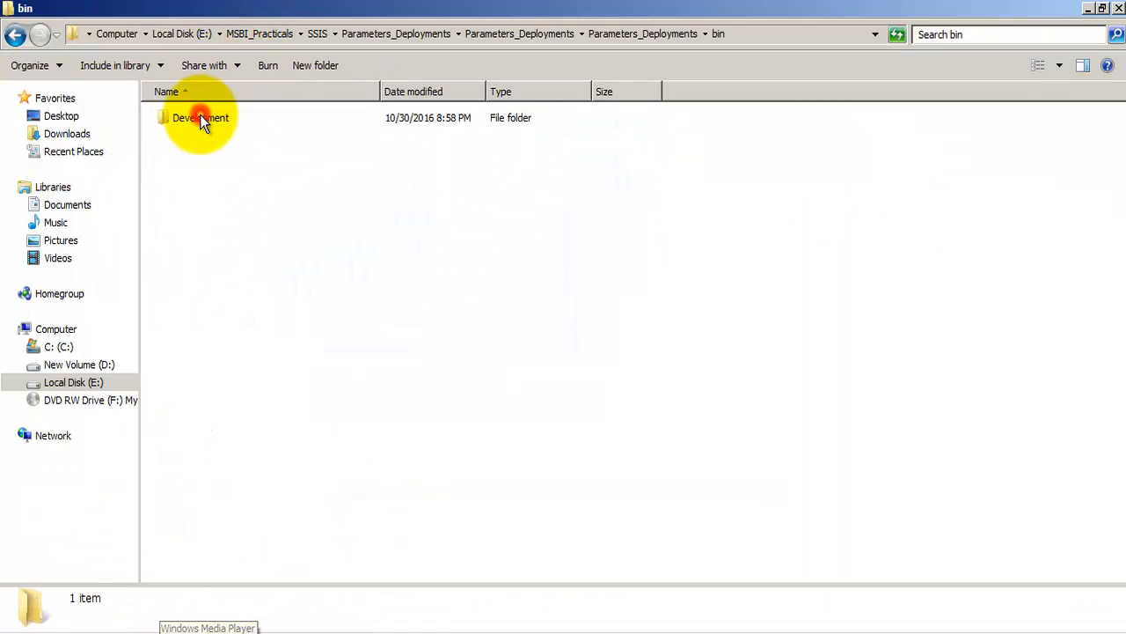
pyautogui.doubleClick(200, 118)
pyautogui.click(270, 120)
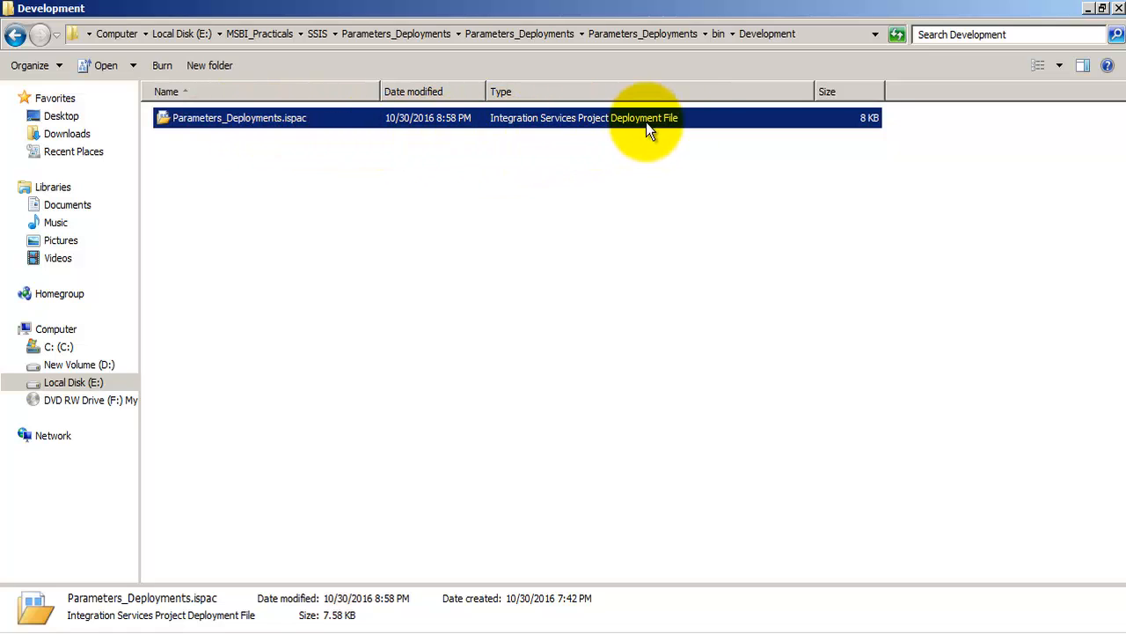
# Start the deployment wizard from Parameters_Deployments.ispac, keep that file as the source, and choose the local SERVER12014 instance as the destination server.
pyautogui.doubleClick(254, 120)
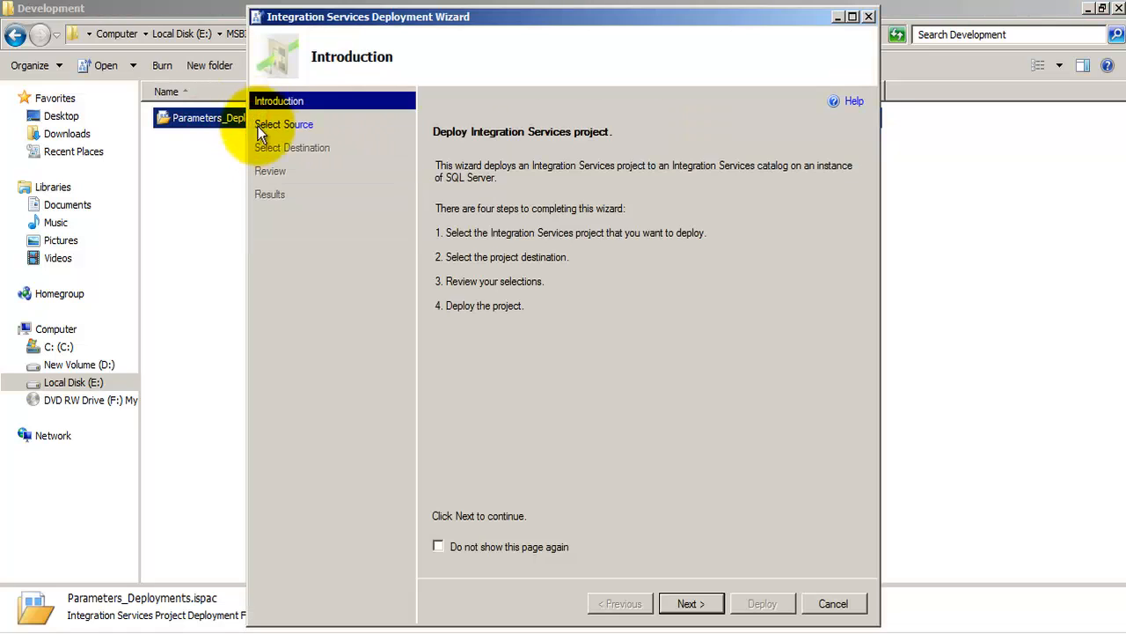
pyautogui.click(689, 605)
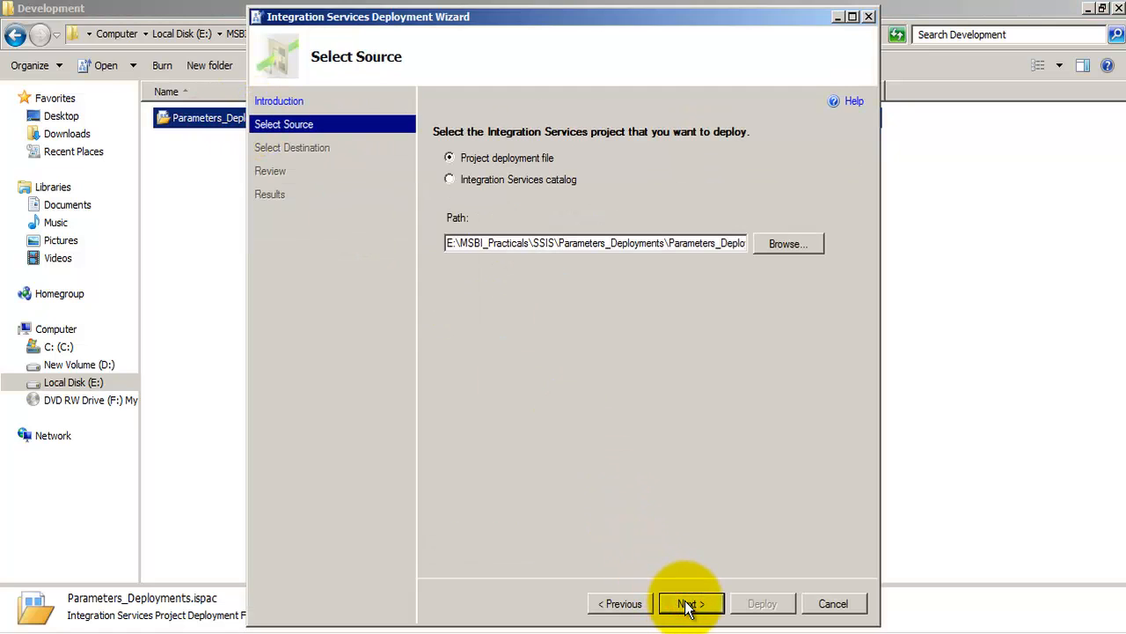
pyautogui.click(689, 605)
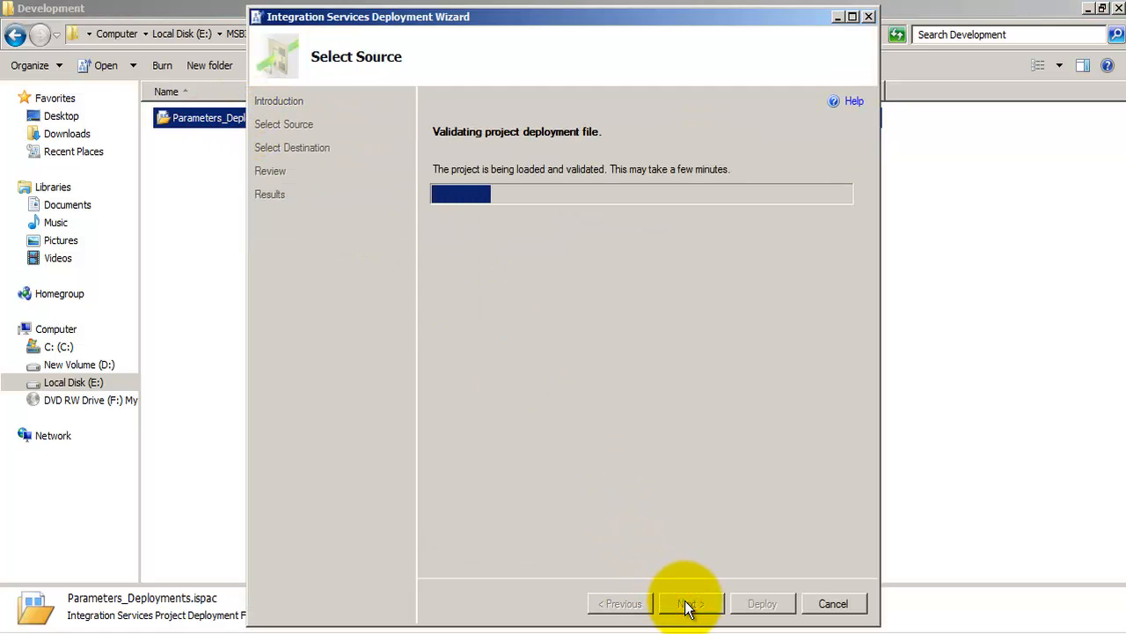
pyautogui.click(788, 190)
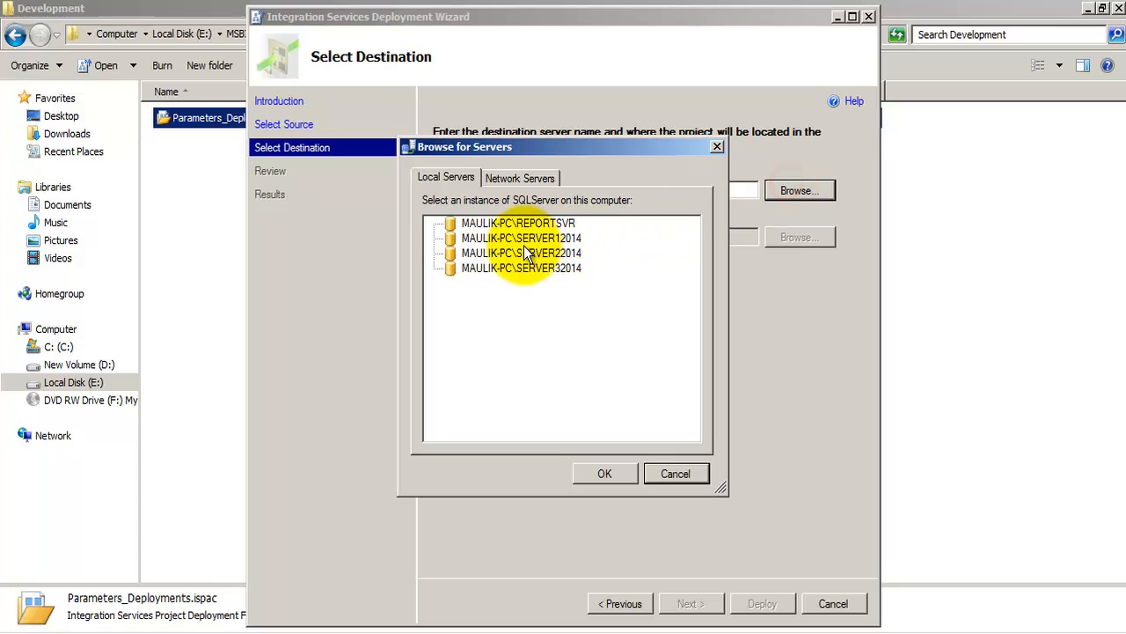
pyautogui.click(521, 239)
pyautogui.click(605, 473)
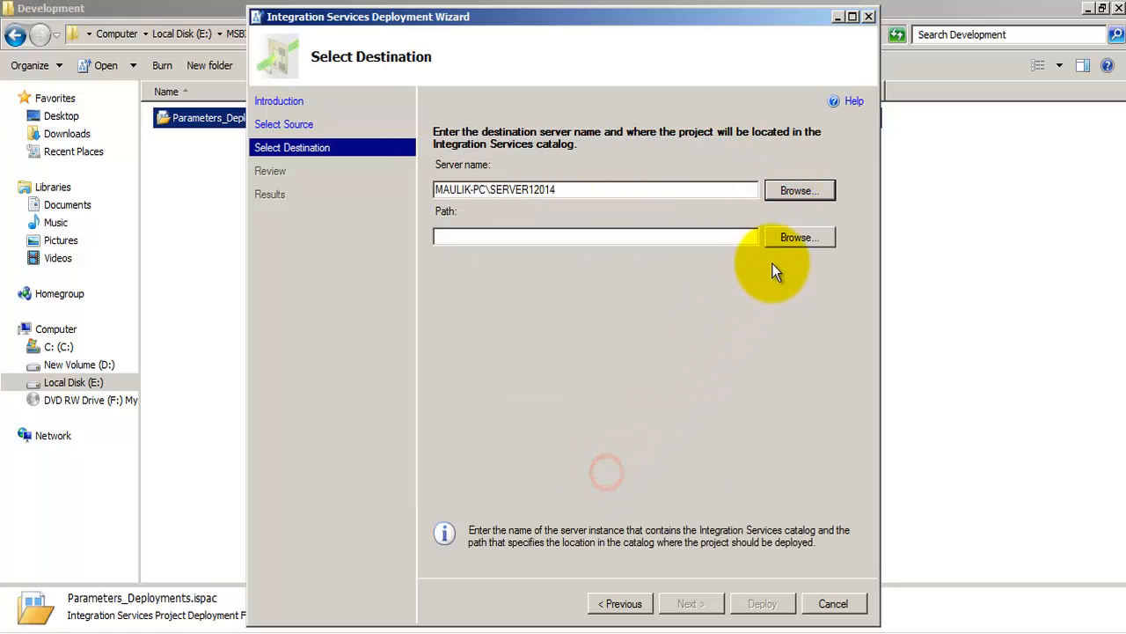
# Switch to SQL Server Management Studio and create a folder named Parameters_Deployments in the SSISDB catalog.
pyautogui.click(792, 237)
pyautogui.click(457, 215)
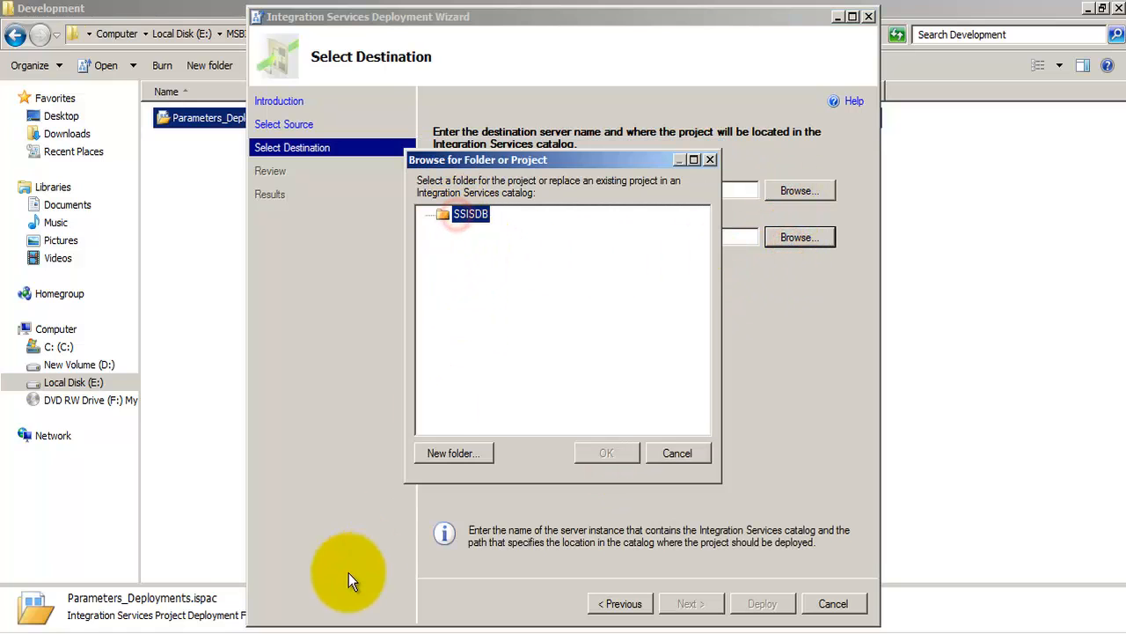
pyautogui.click(256, 633)
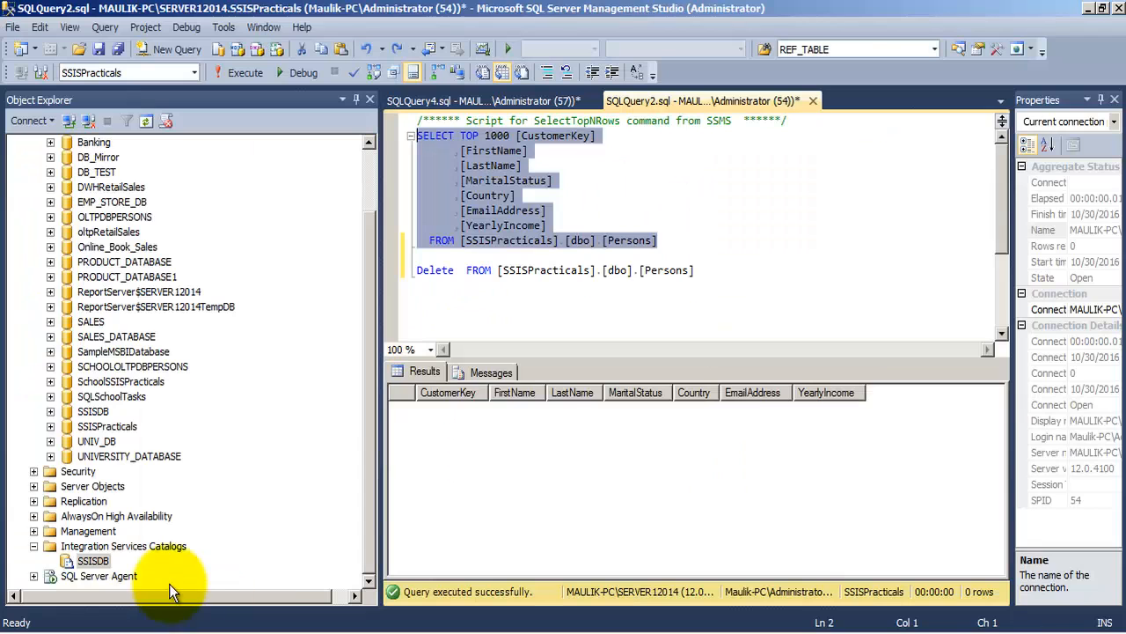
pyautogui.click(97, 547)
pyautogui.rightClick(95, 561)
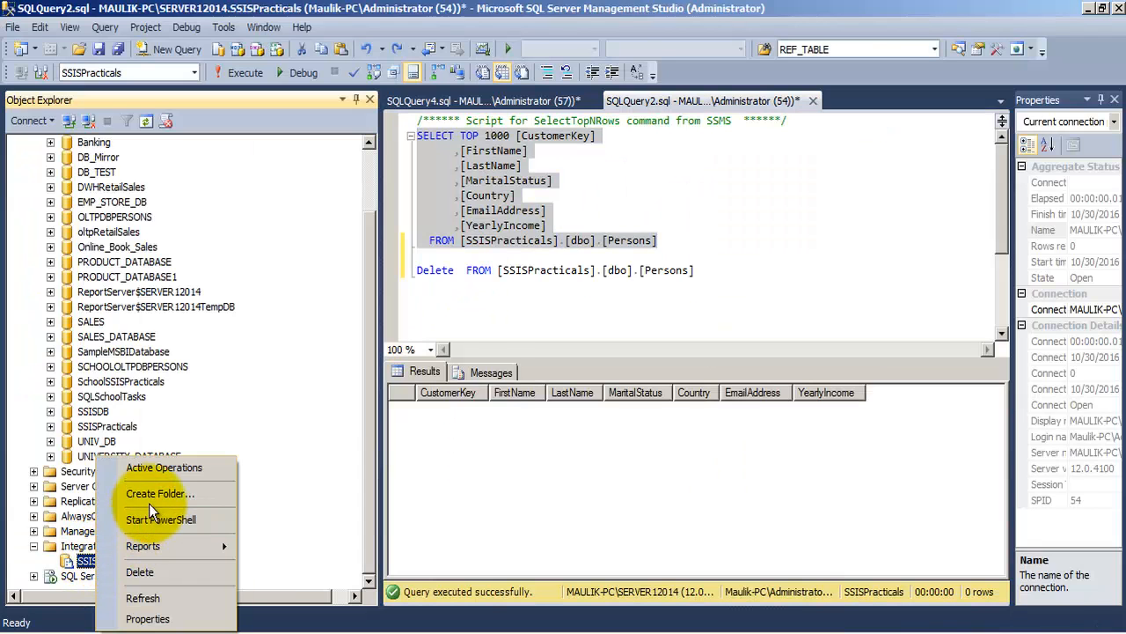
pyautogui.click(155, 495)
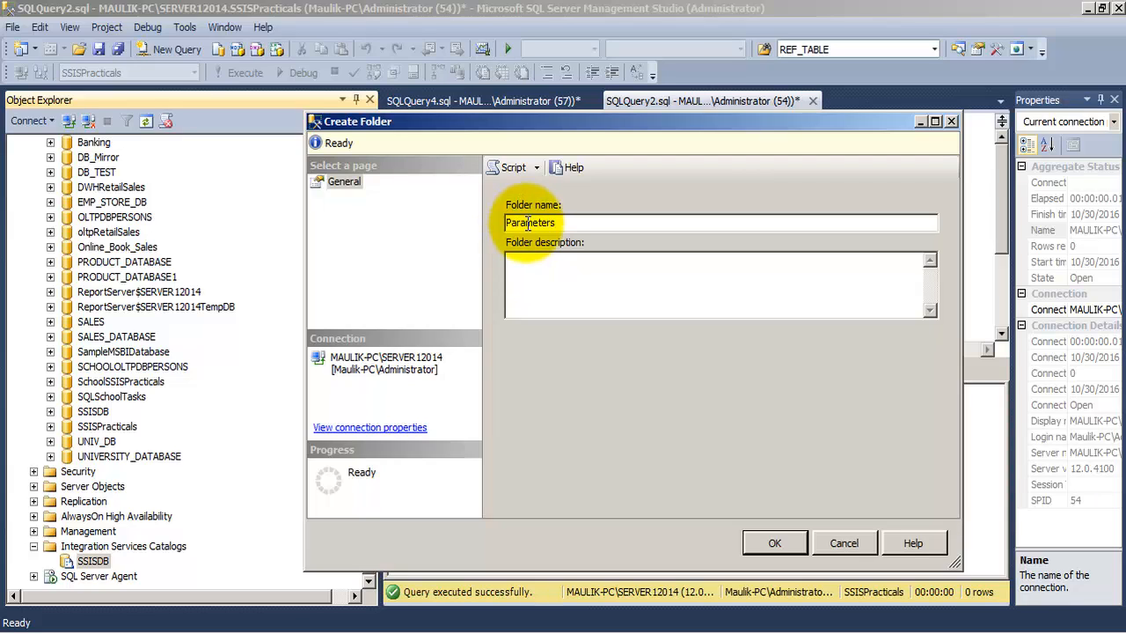
pyautogui.write('Parameters_Package')
pyautogui.click(775, 542)
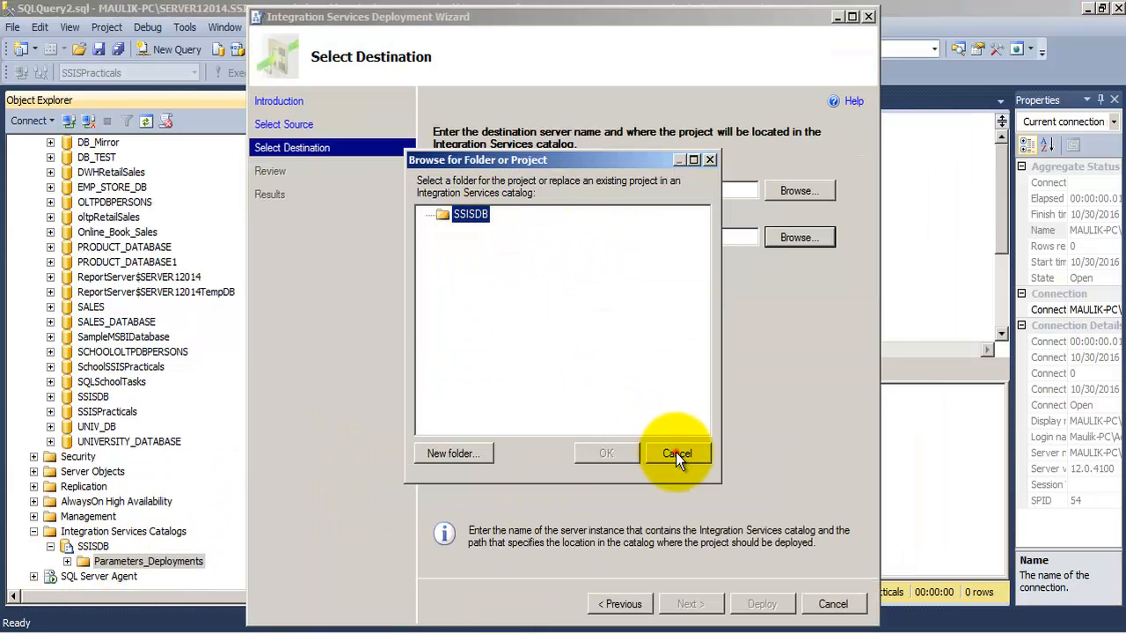
# Return to the deployment wizard, set the destination path to the SSISDB folder Parameters_Deployments, and deploy the project.
pyautogui.click(677, 453)
pyautogui.click(797, 238)
pyautogui.click(510, 232)
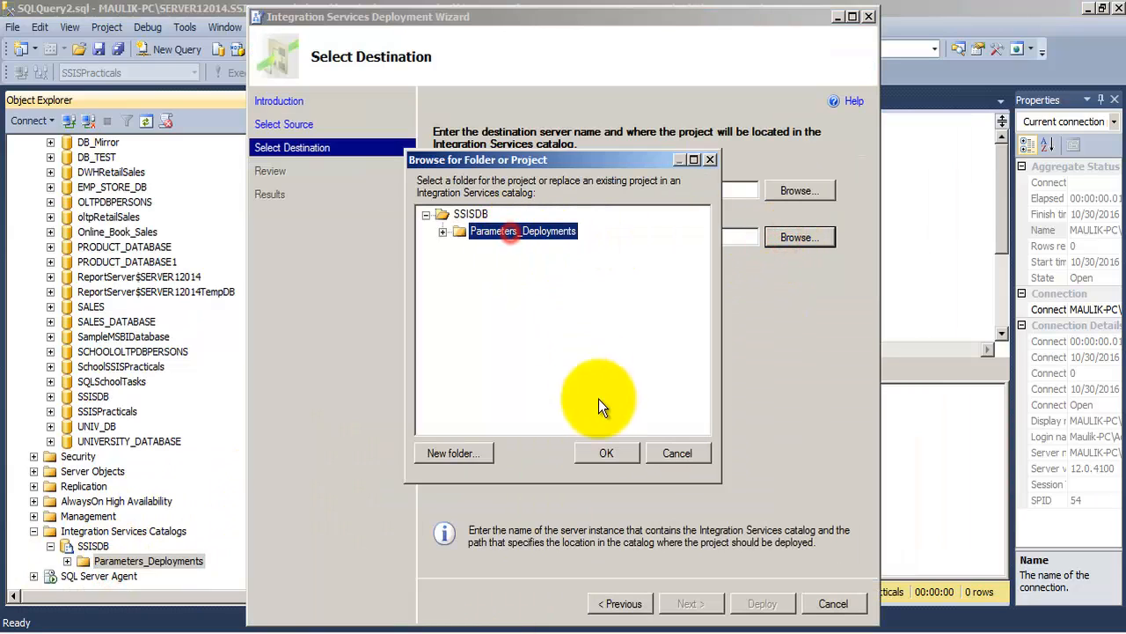
pyautogui.click(605, 452)
pyautogui.click(703, 611)
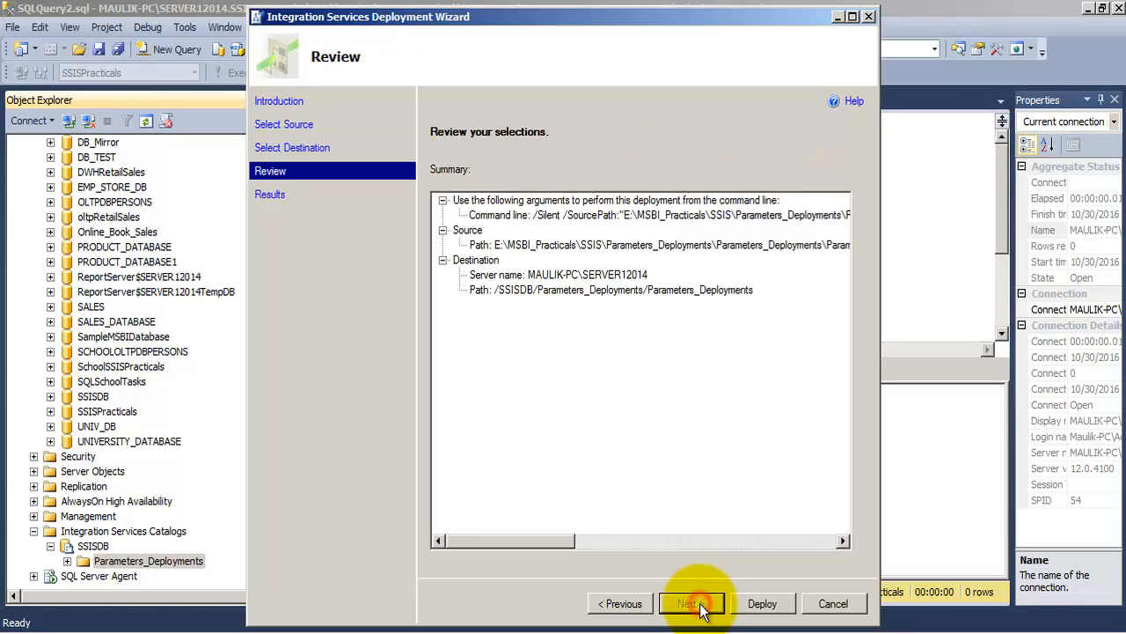
pyautogui.click(762, 604)
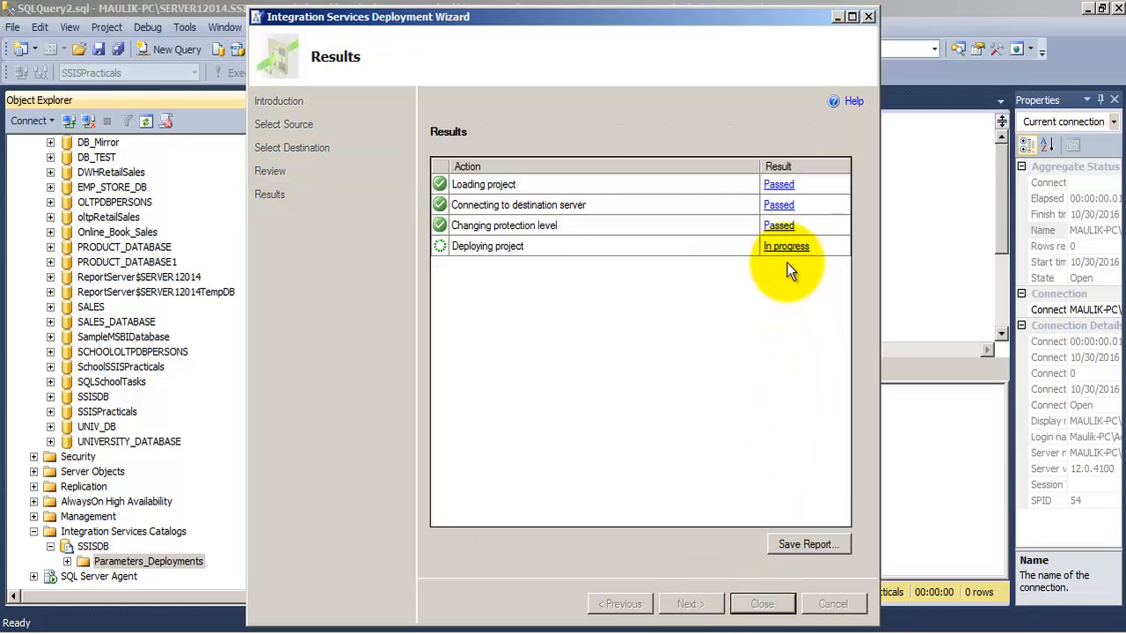
pyautogui.click(762, 604)
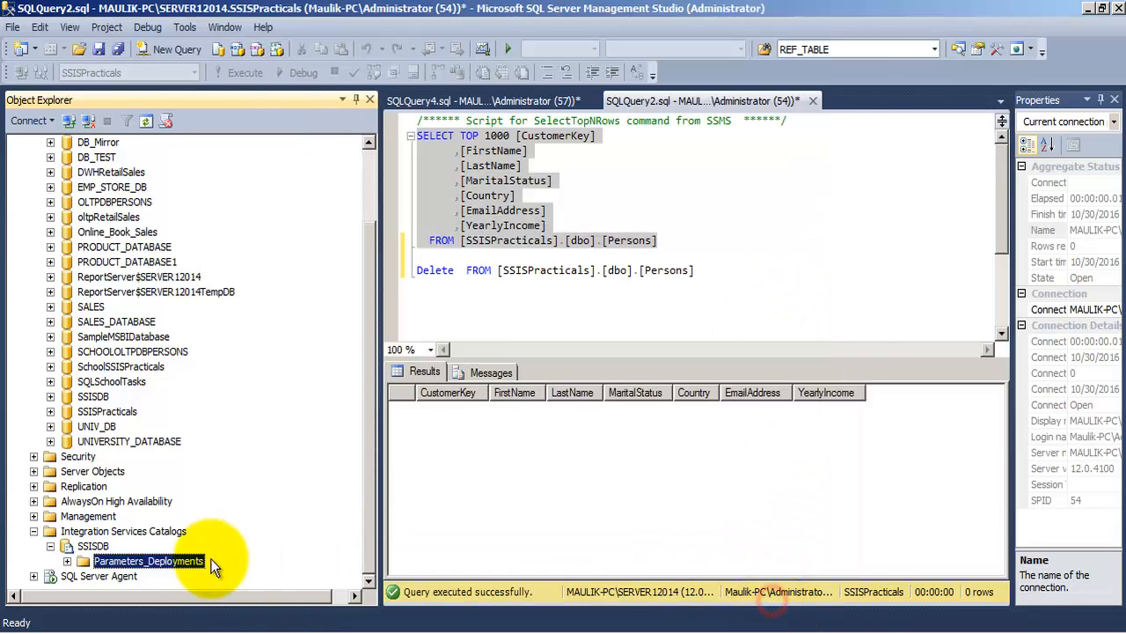
# Refresh the Parameters_Deployments catalog folder and expand its project down to the Parameters_Deployment.dtsx package.
pyautogui.rightClick(185, 561)
pyautogui.click(224, 597)
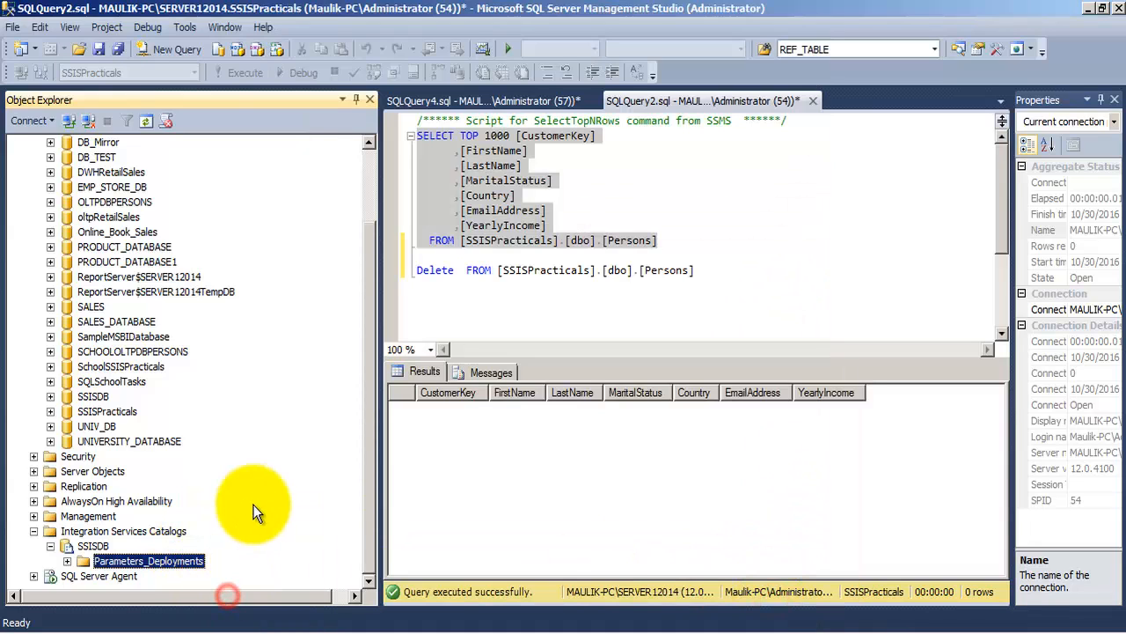
pyautogui.click(67, 560)
pyautogui.click(84, 546)
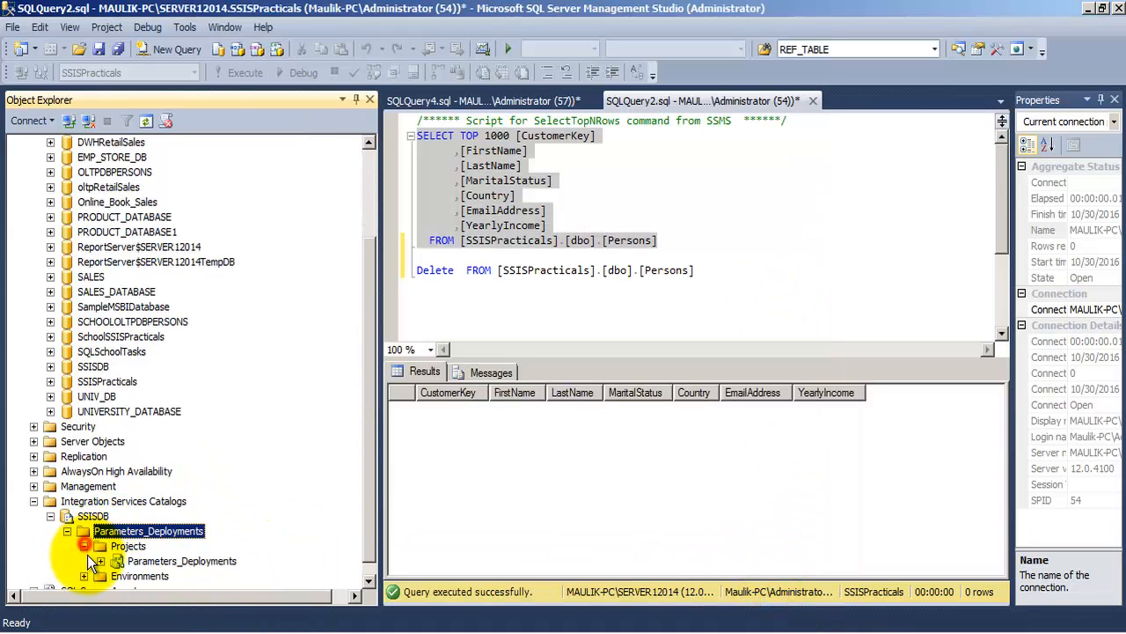
pyautogui.click(83, 575)
pyautogui.click(172, 560)
pyautogui.click(100, 561)
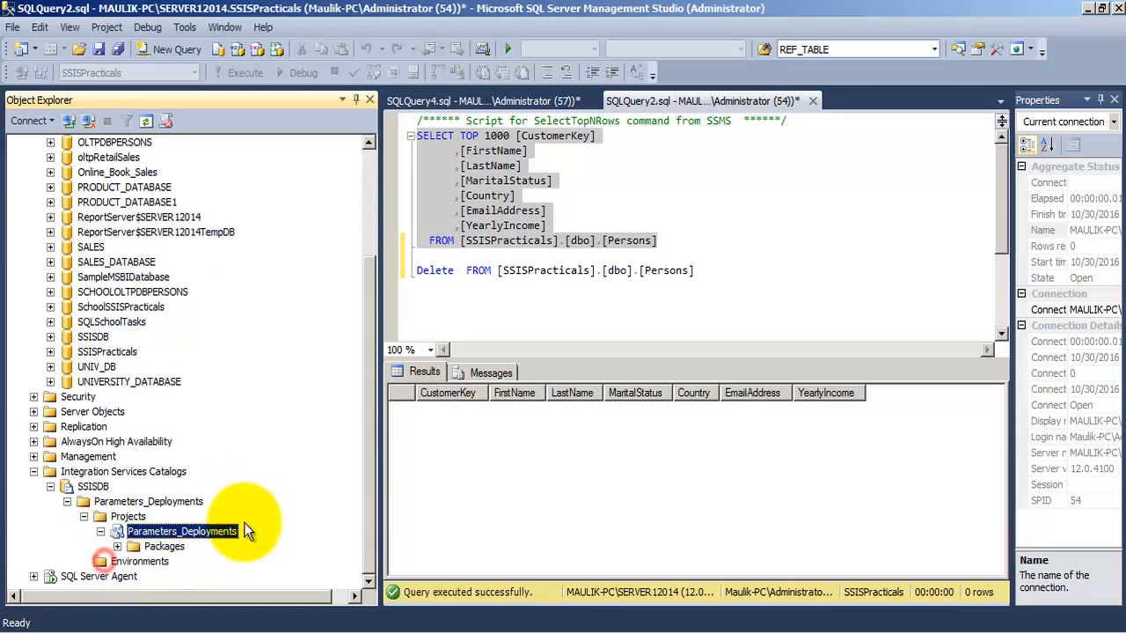
pyautogui.click(135, 546)
pyautogui.click(117, 546)
pyautogui.click(225, 546)
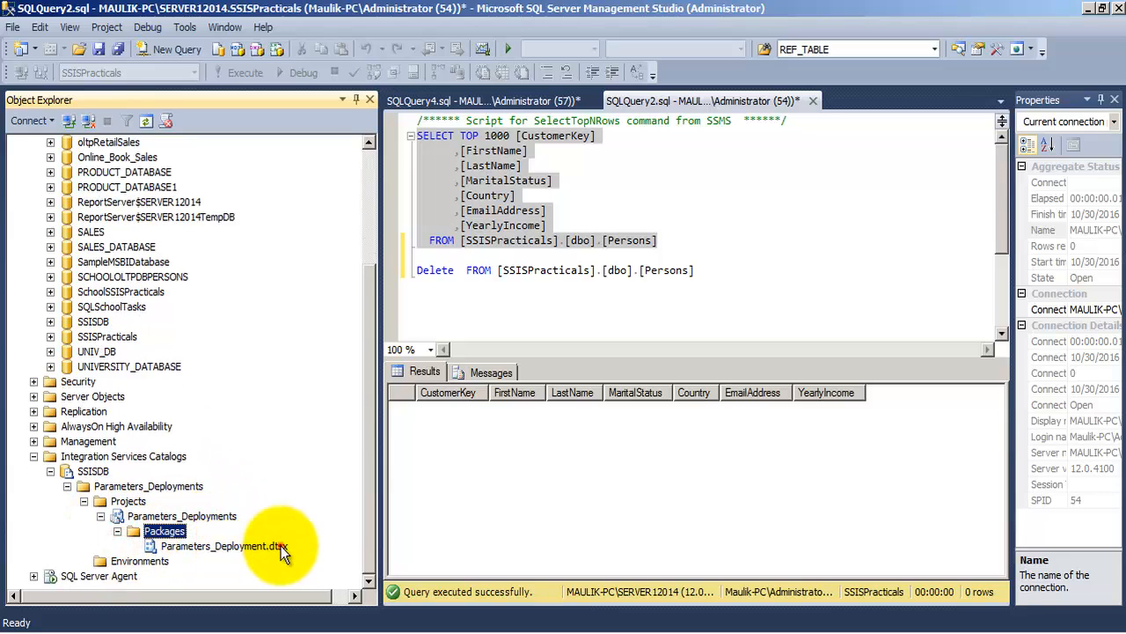
# Open the configuration of Parameters_Deployment.dtsx and check the name and value of its package-level parameter.
pyautogui.rightClick(281, 557)
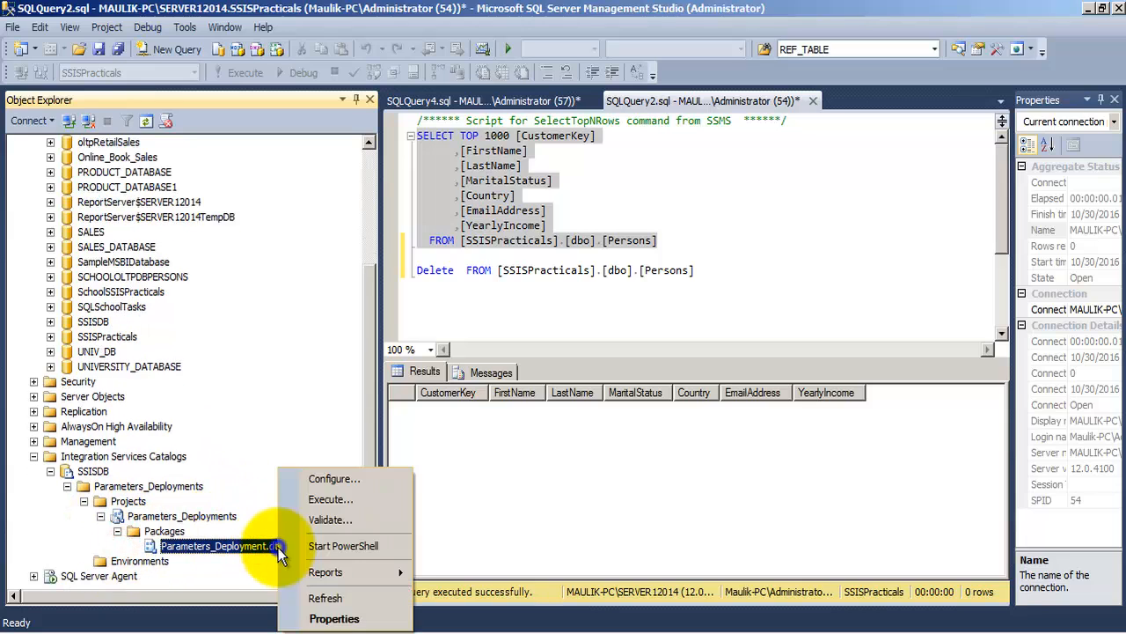
pyautogui.click(321, 487)
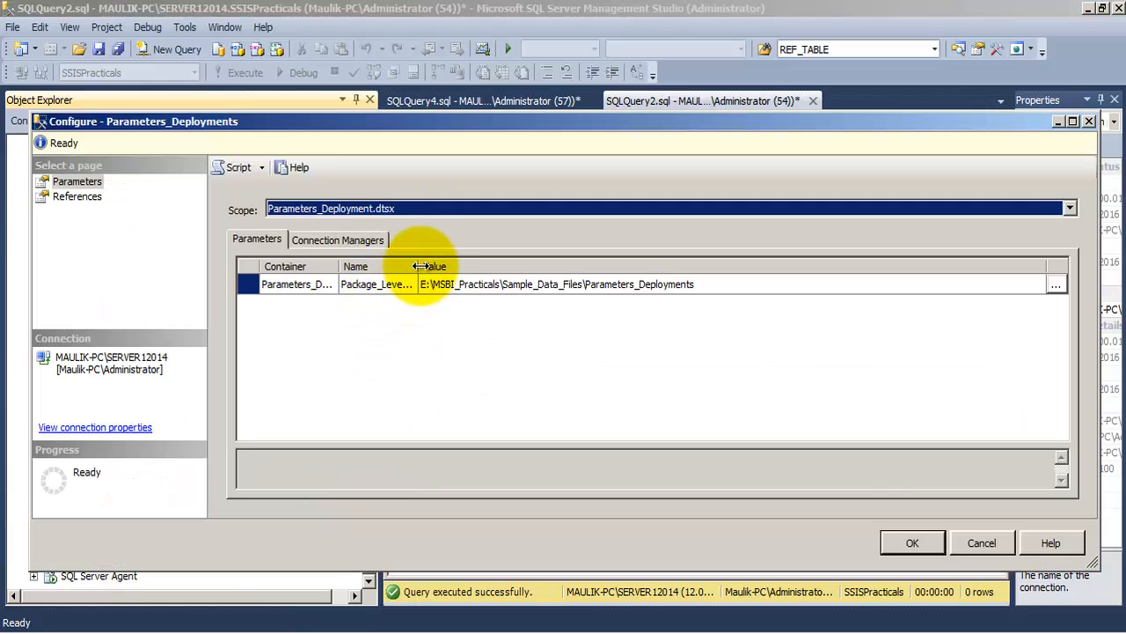
pyautogui.moveTo(418, 265); pyautogui.dragTo(531, 264)
pyautogui.click(370, 292)
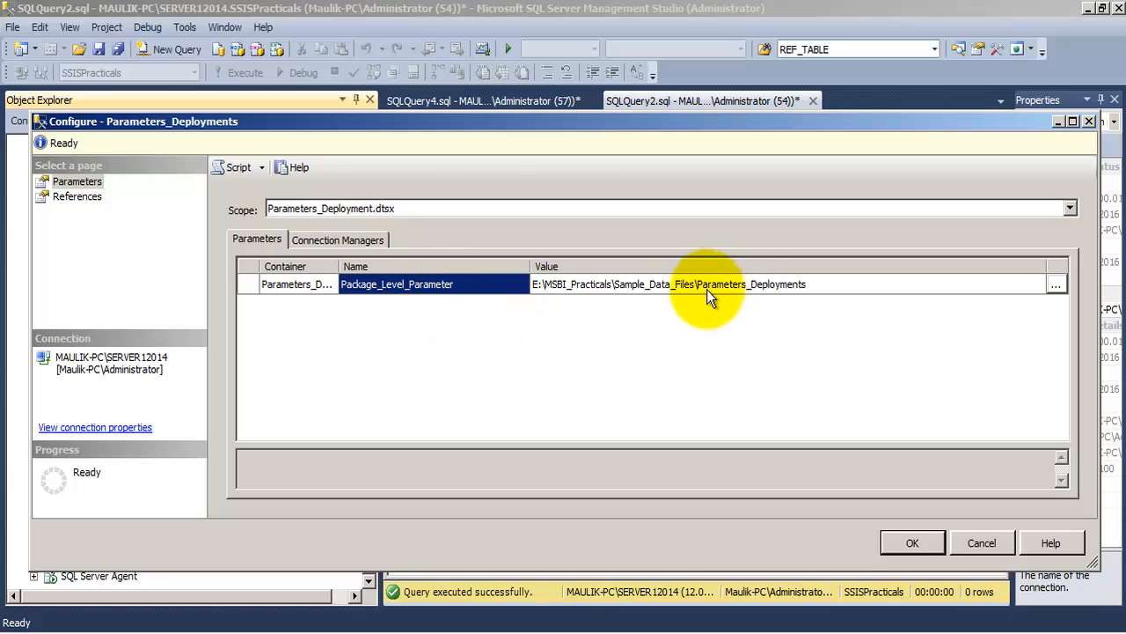
pyautogui.click(757, 284)
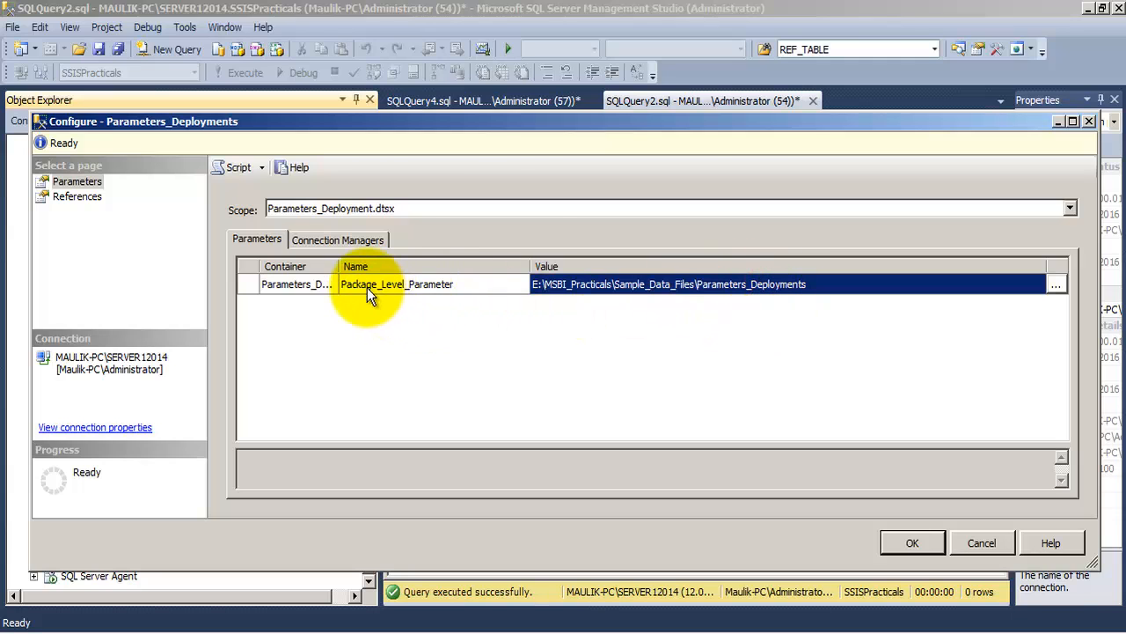
pyautogui.click(892, 539)
# Execute Parameters_Deployment.dtsx from the catalog with its existing parameter value and check the run status in the Overview report.
pyautogui.rightClick(192, 545)
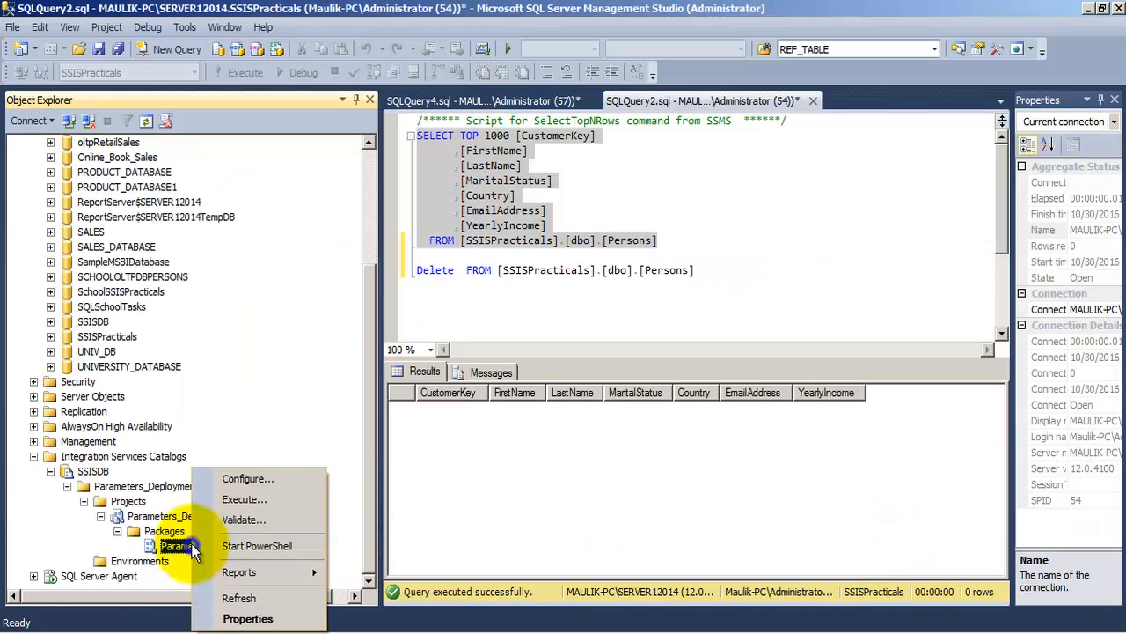
pyautogui.click(252, 501)
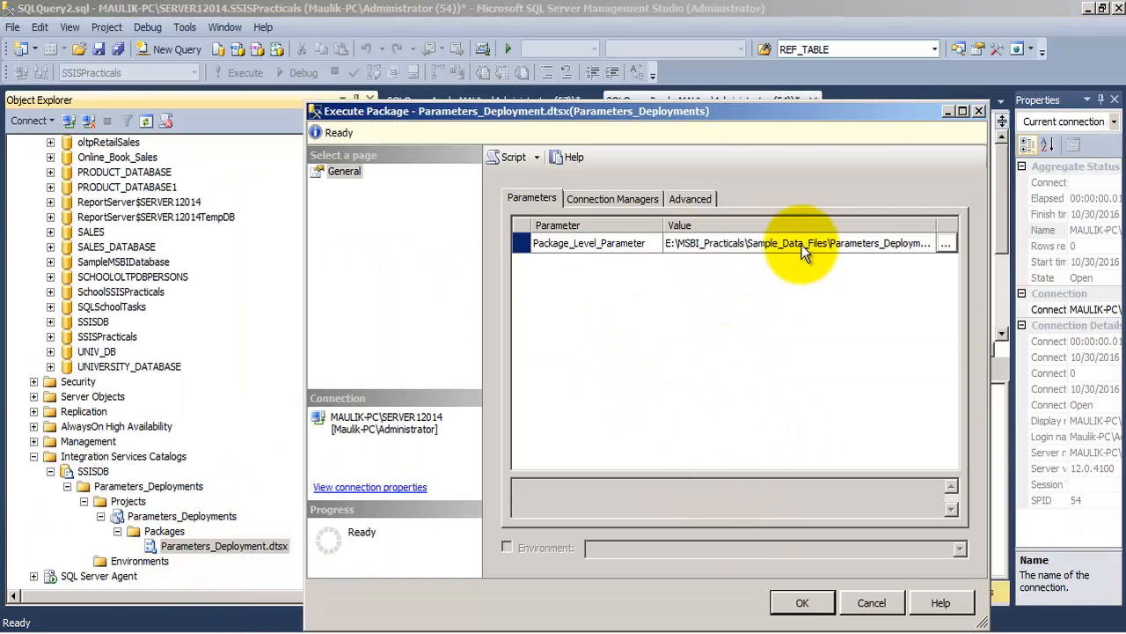
pyautogui.click(896, 243)
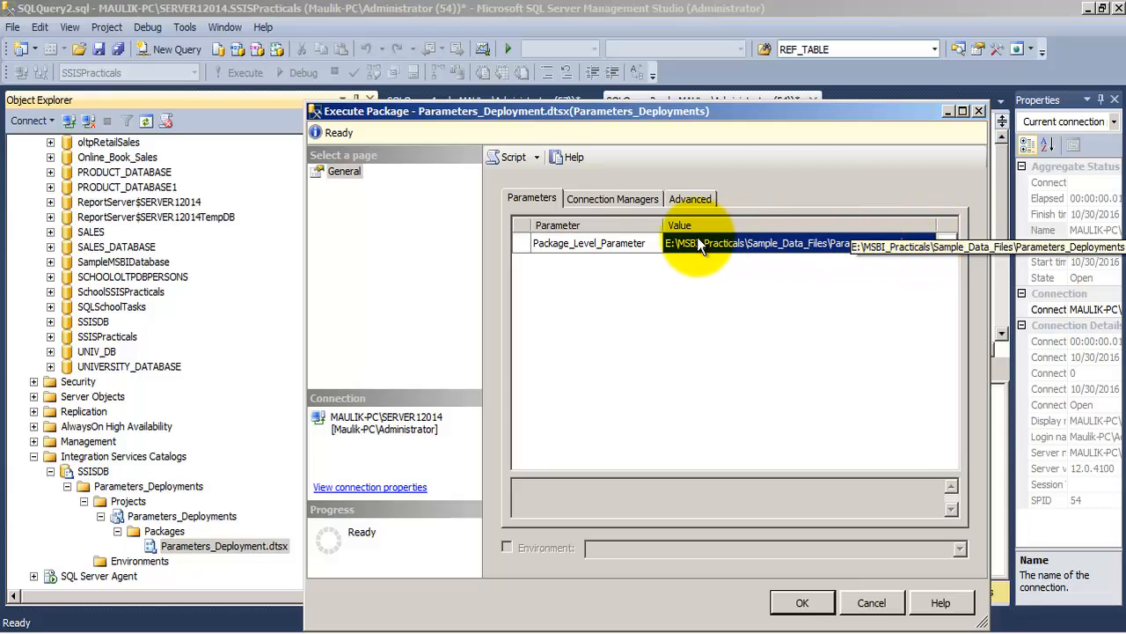
pyautogui.moveTo(661, 226); pyautogui.dragTo(629, 226)
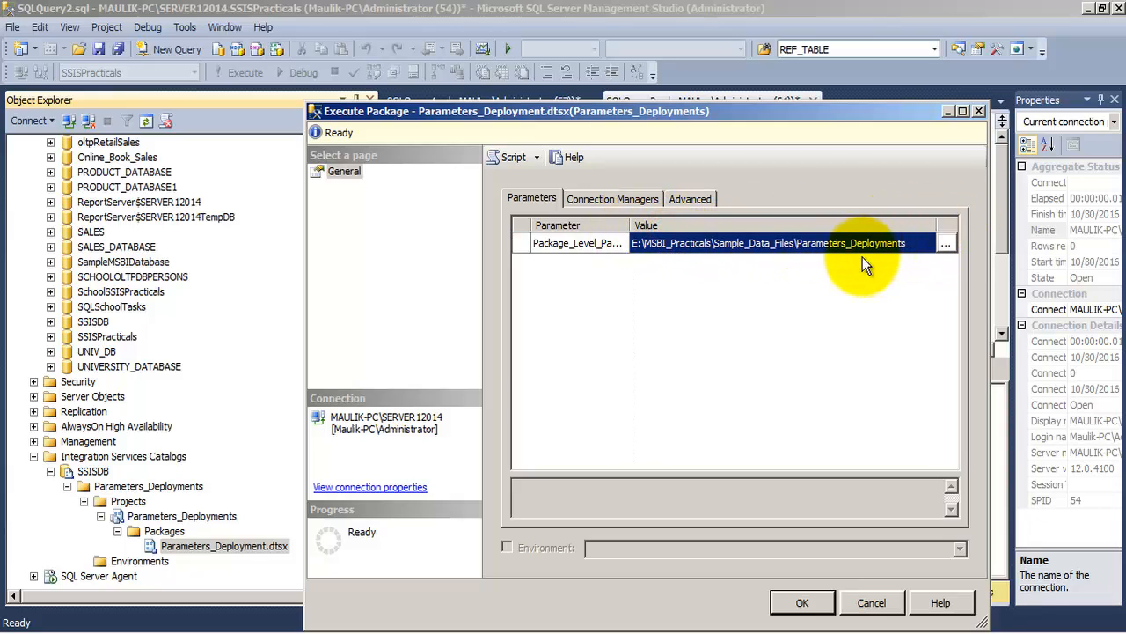
pyautogui.click(802, 602)
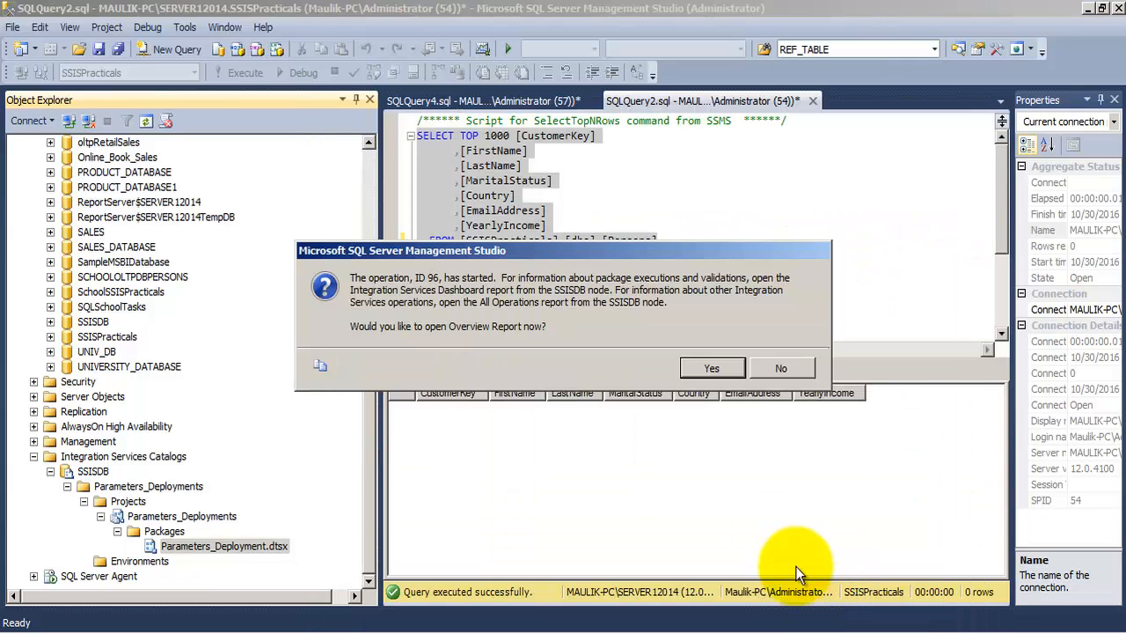
pyautogui.click(713, 364)
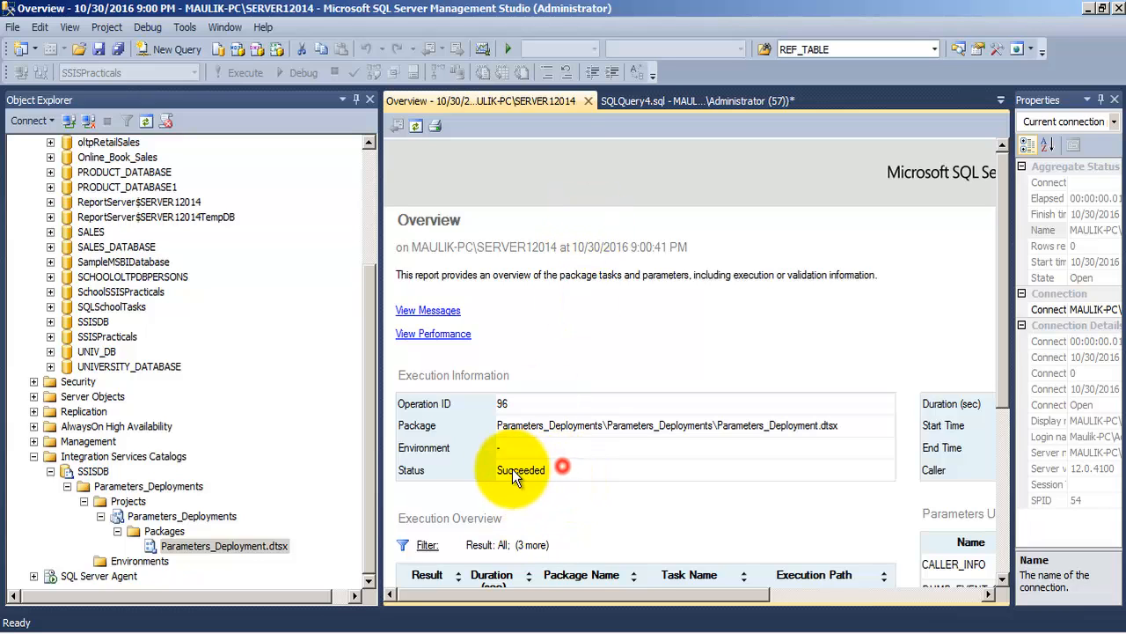
pyautogui.click(588, 100)
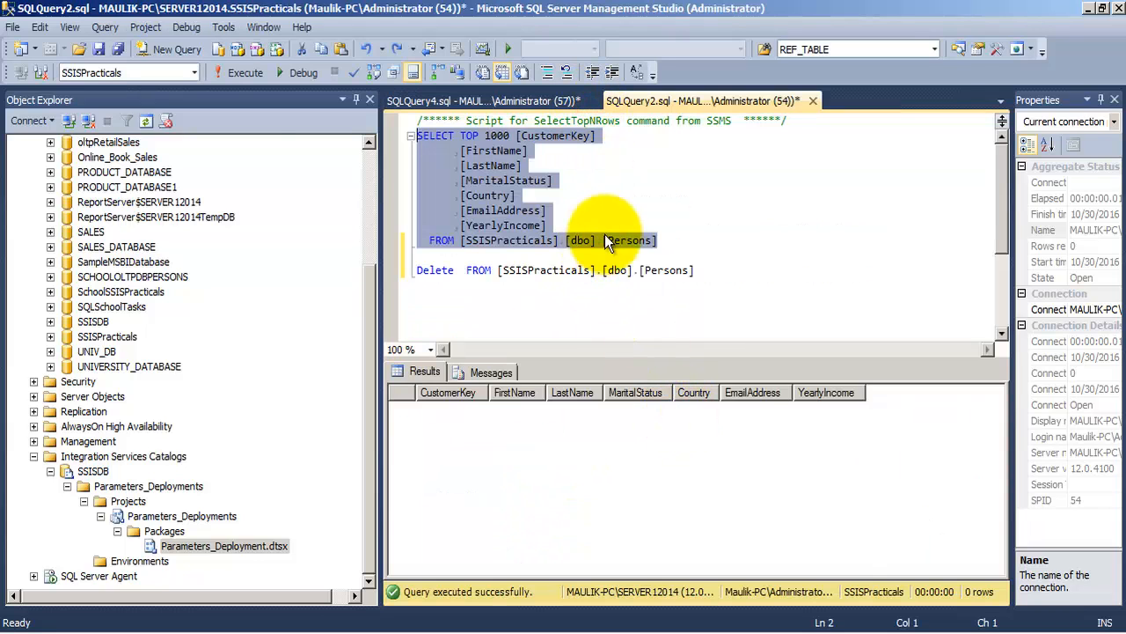
# Run the SELECT query on [SSISPracticals].[dbo].[Persons] before and after deleting all of the table's rows.
pyautogui.click(241, 72)
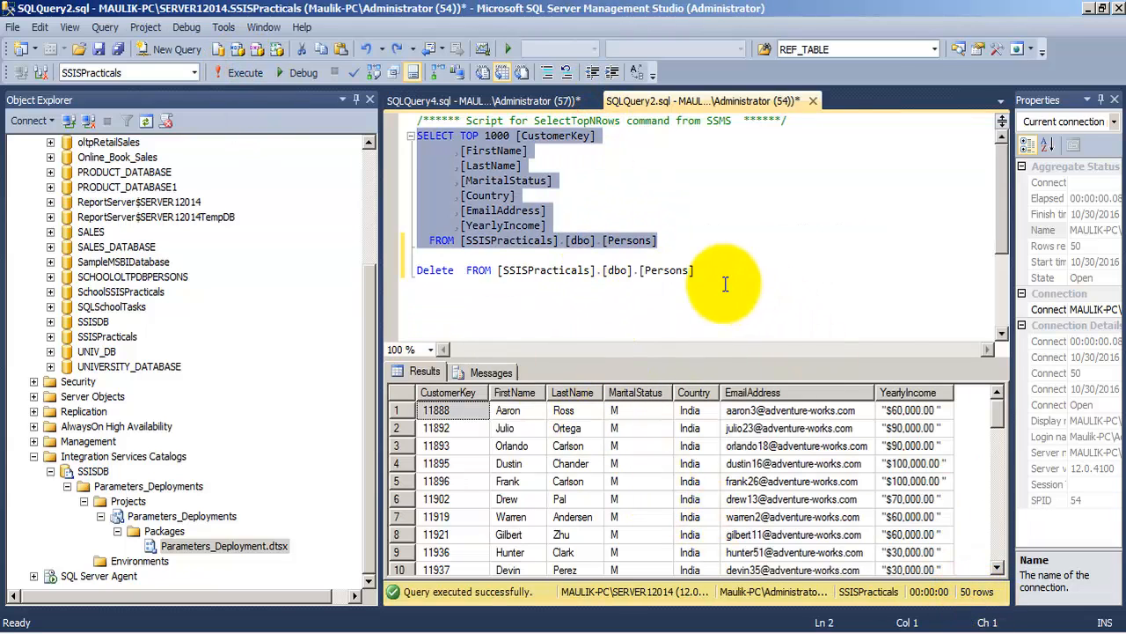
pyautogui.moveTo(721, 273); pyautogui.dragTo(384, 268)
pyautogui.click(244, 72)
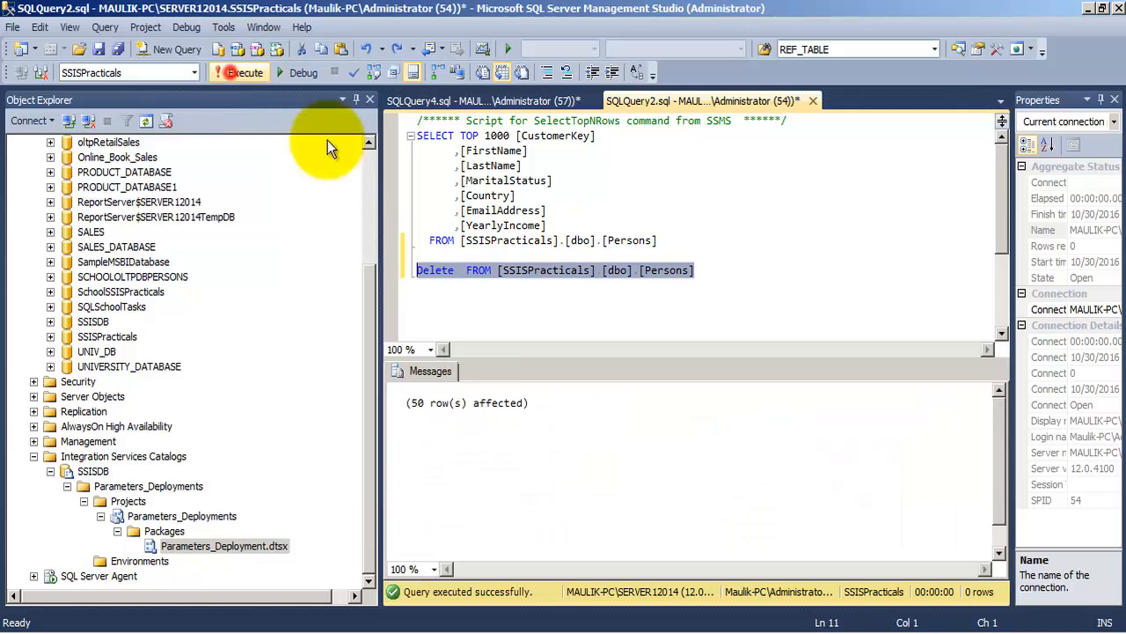
pyautogui.moveTo(695, 242); pyautogui.dragTo(302, 116)
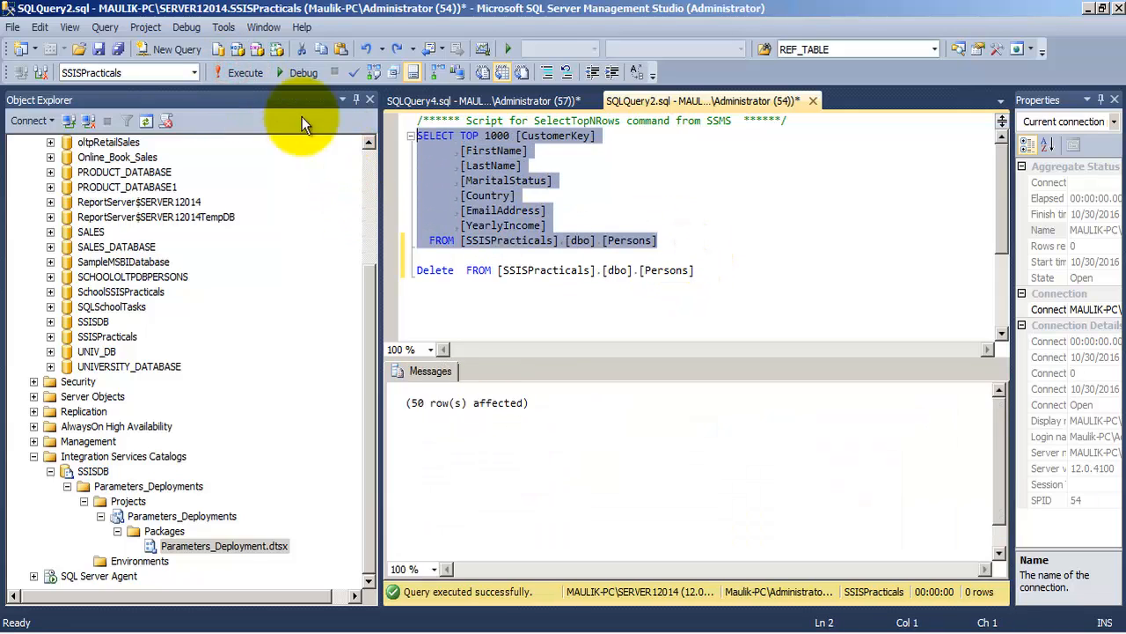
pyautogui.click(245, 72)
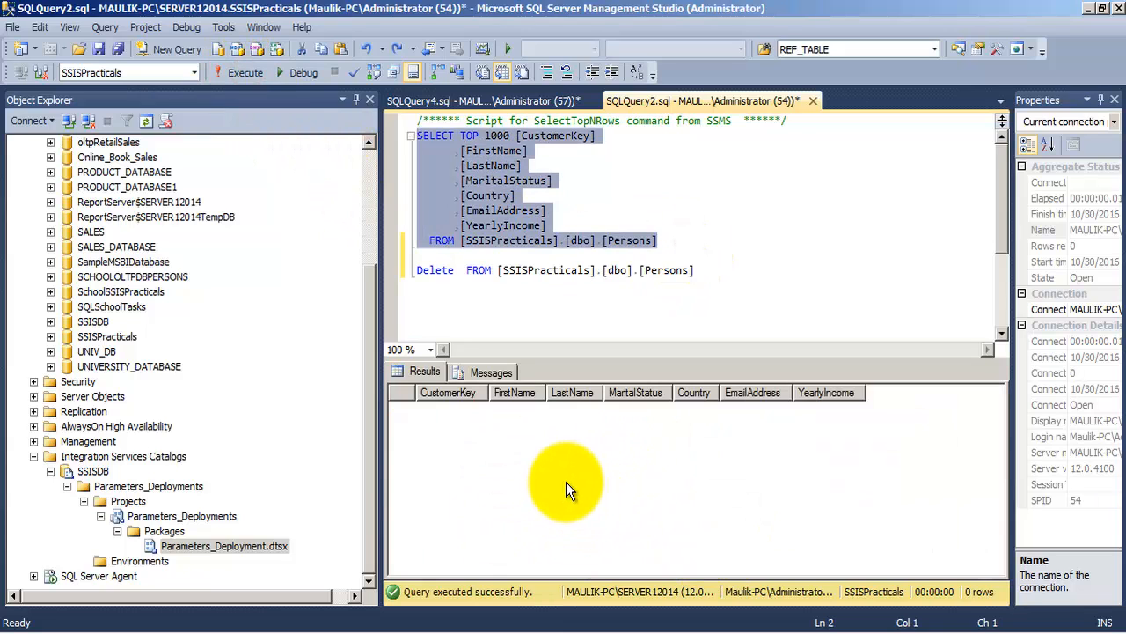
# Switch to Visual Studio and add a String parameter named ProjectLevelParameter to Project.params.
pyautogui.click(340, 627)
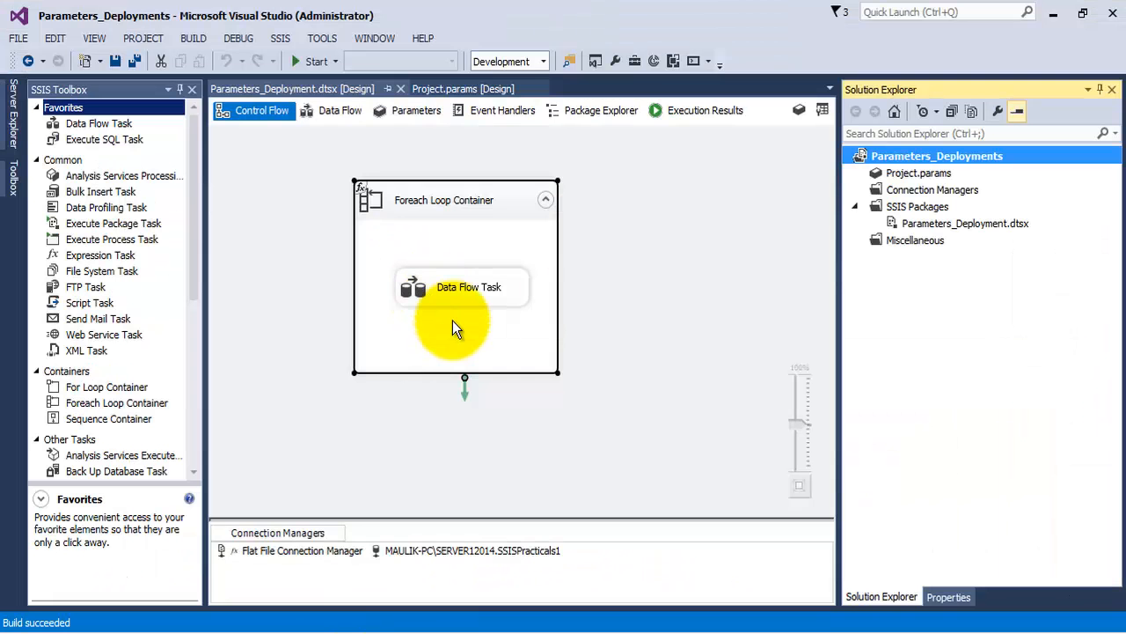
pyautogui.click(911, 176)
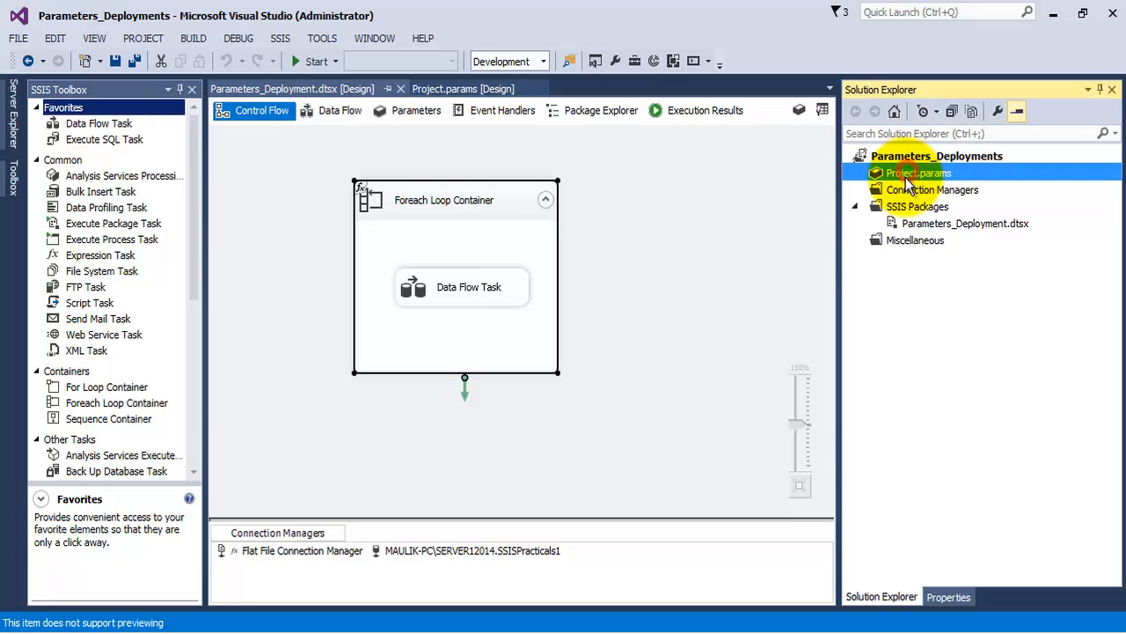
pyautogui.doubleClick(909, 175)
pyautogui.click(219, 116)
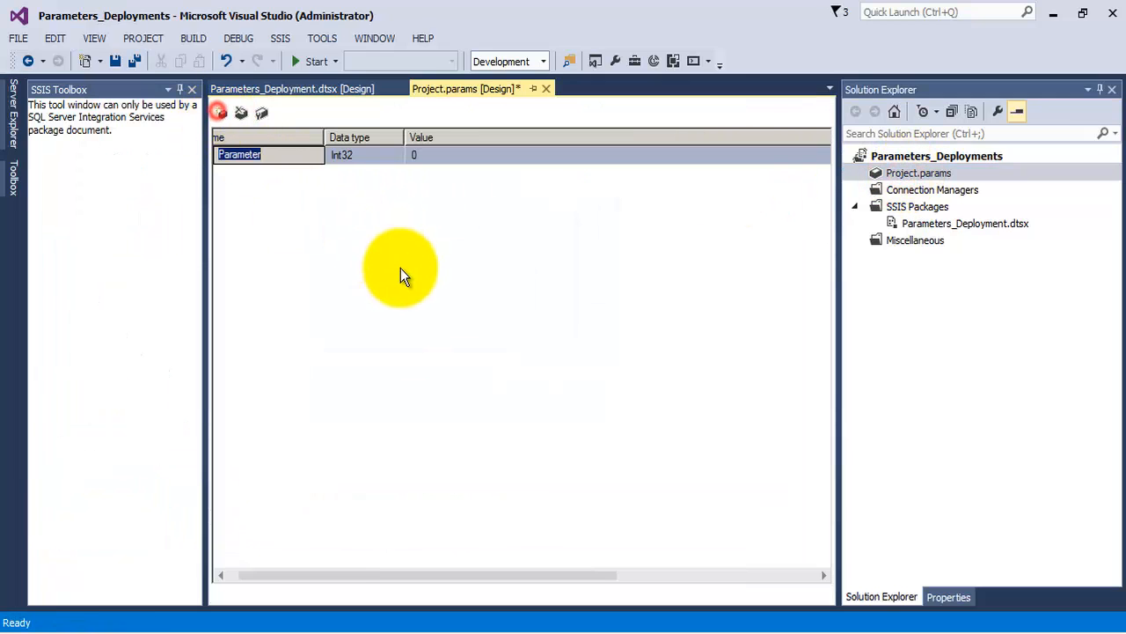
pyautogui.write('Pa')
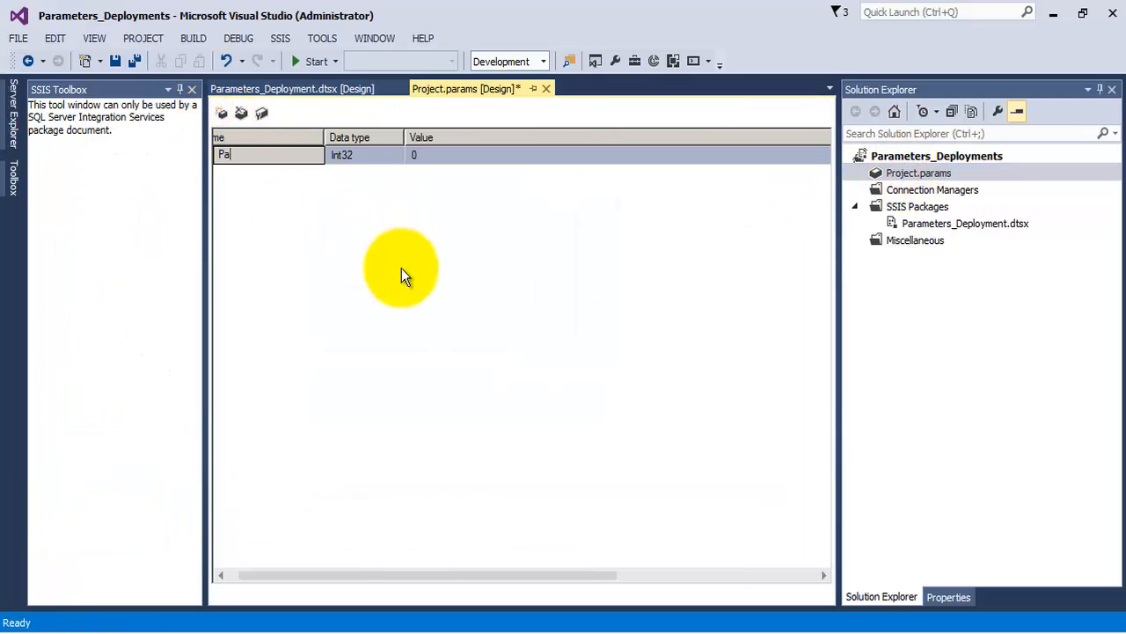
pyautogui.write('rojectLevelParameter')
pyautogui.press('Tab')
pyautogui.press('s')
pyautogui.press('s')
pyautogui.press('s')
pyautogui.press('Tab')
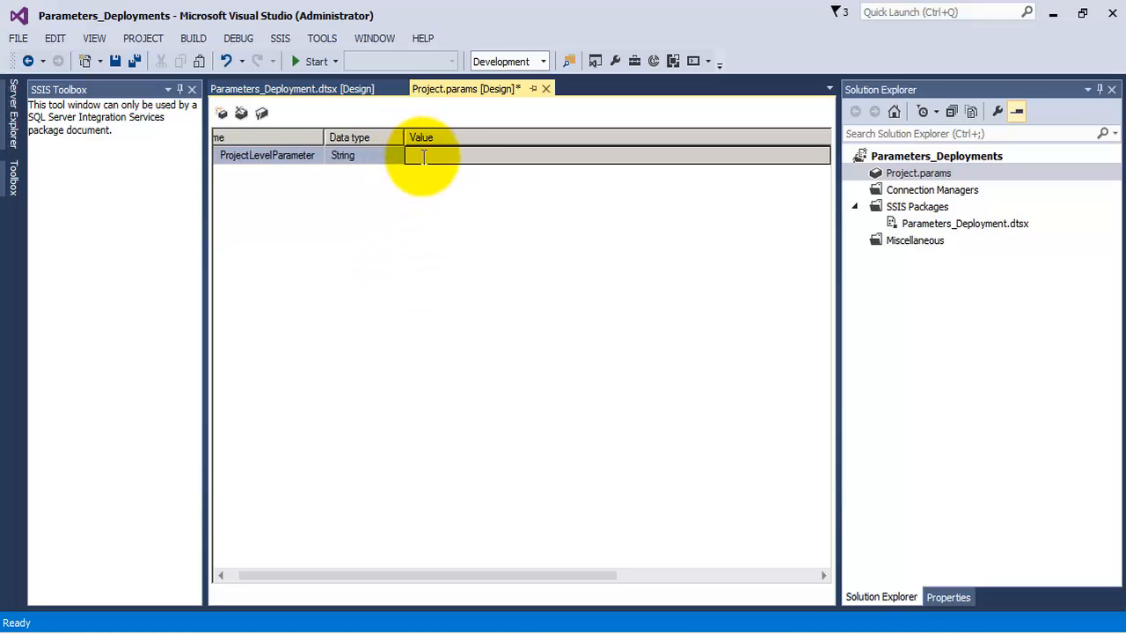
# Switch to Windows Explorer and create a folder named Project_Level_Parameter in E:\MSBI_Practicals\Sample_Data_Files\Parameters_Deployments.
pyautogui.click(163, 627)
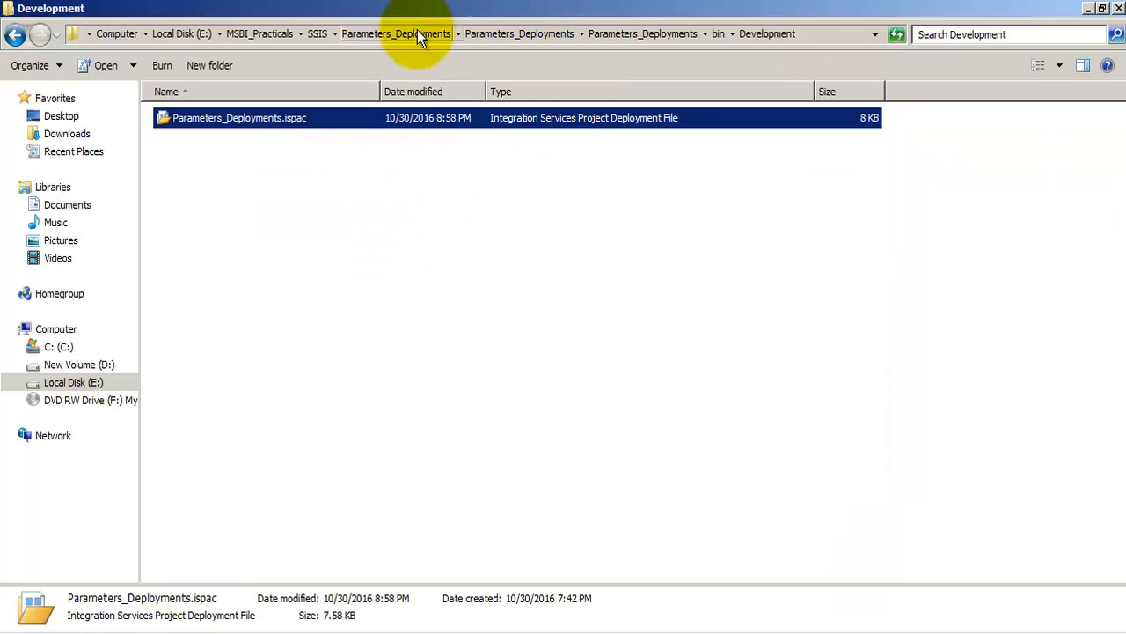
pyautogui.click(263, 35)
pyautogui.doubleClick(237, 125)
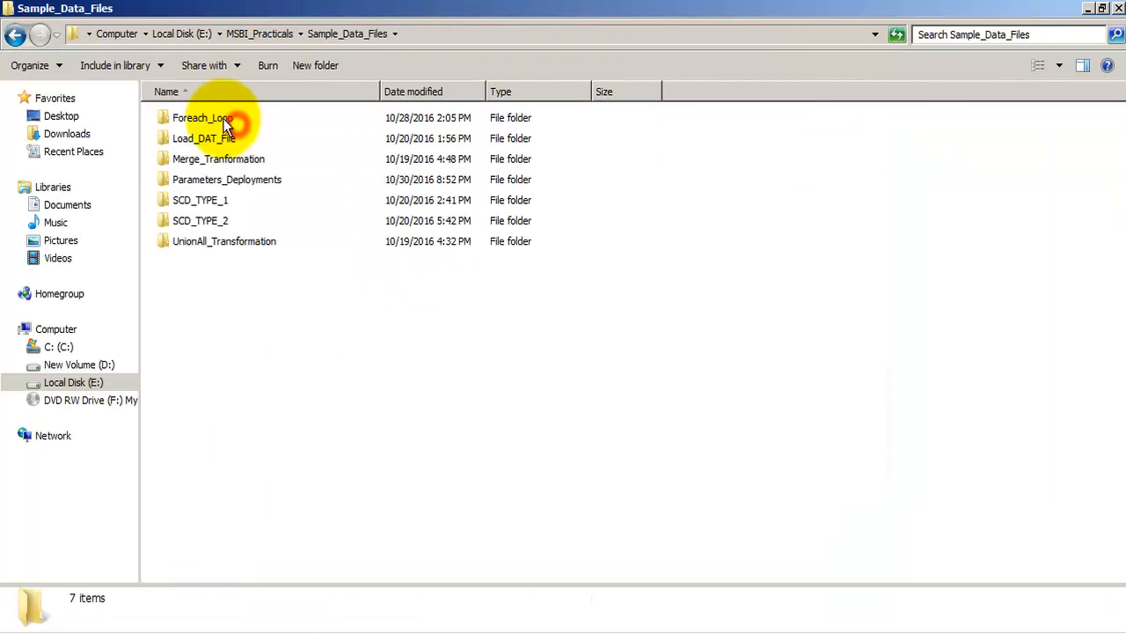
pyautogui.doubleClick(207, 180)
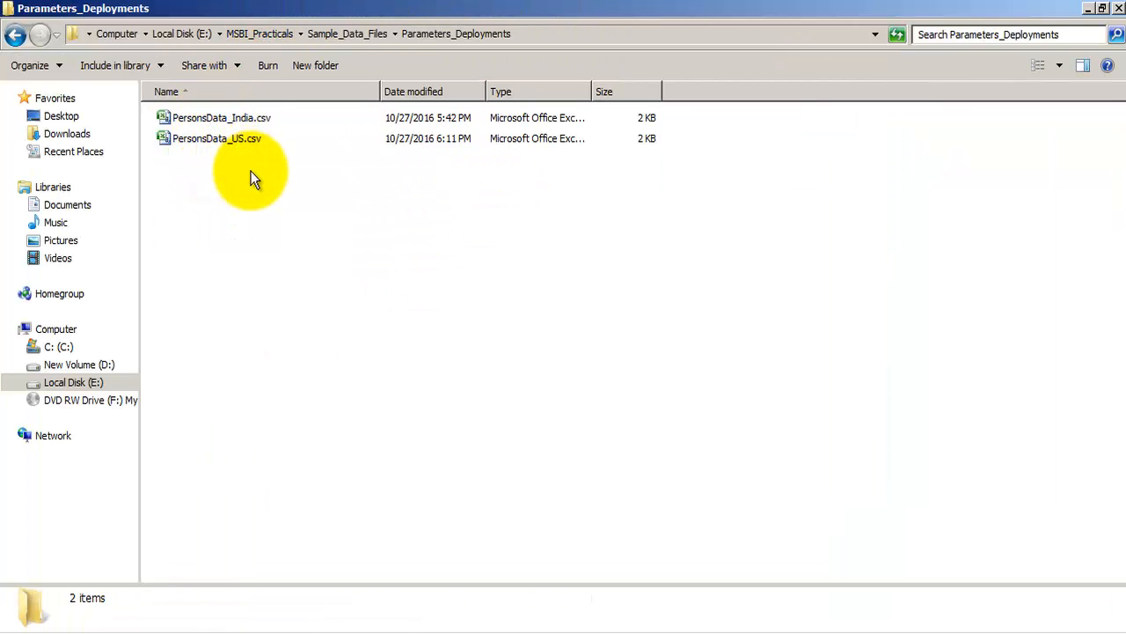
pyautogui.rightClick(251, 170)
pyautogui.moveTo(383, 357)
pyautogui.click(457, 361)
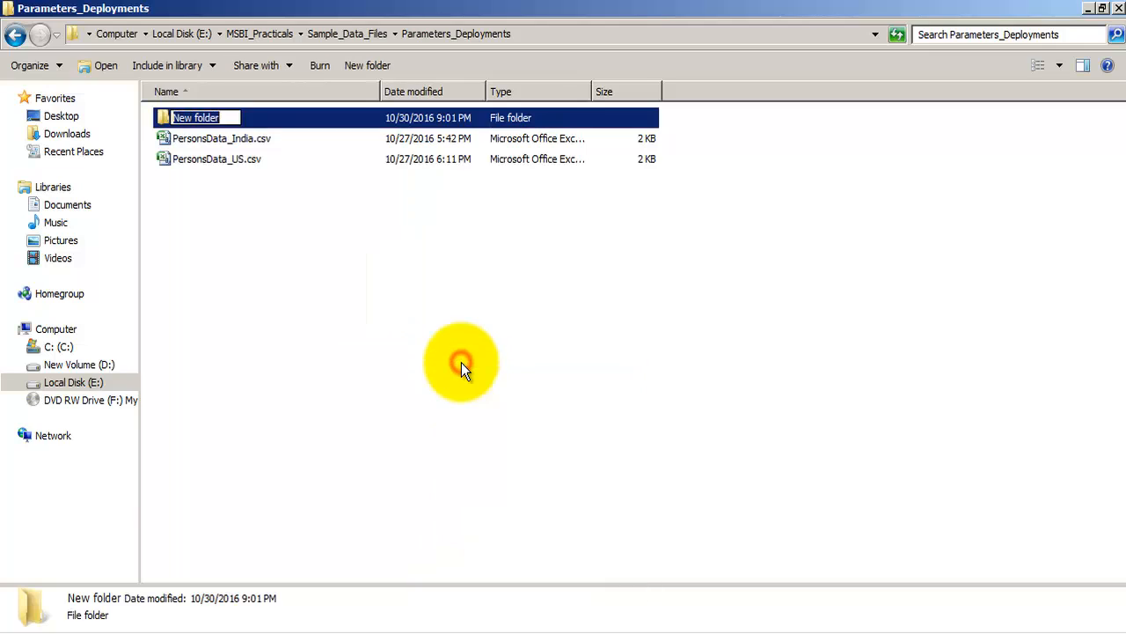
pyautogui.write('Project_Level_')
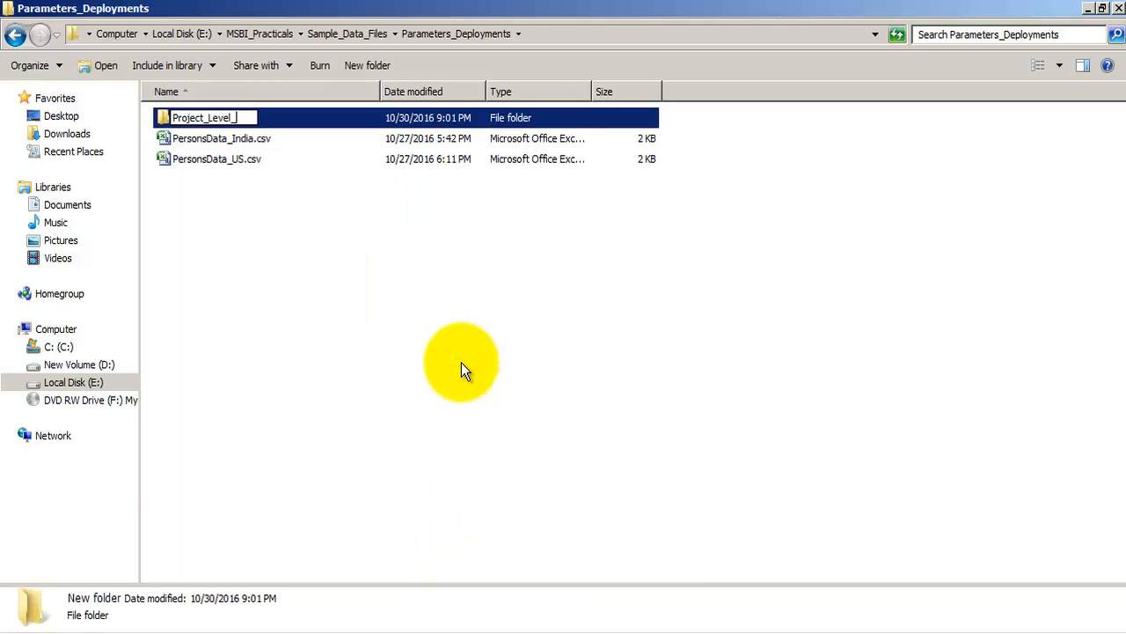
pyautogui.write('Paramete')
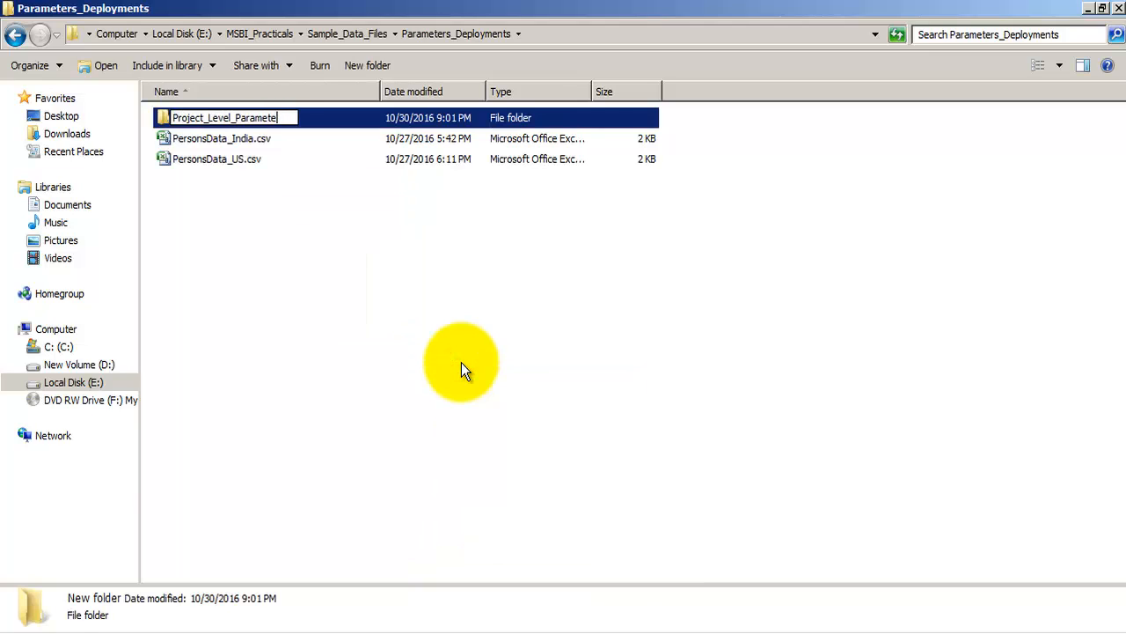
pyautogui.write('r')
pyautogui.press('Return')
# Put PersonsData_India.csv and PersonsData_US.csv into the Project_Level_Parameter folder, open it and copy its full path.
pyautogui.moveTo(281, 233); pyautogui.dragTo(195, 112)
pyautogui.doubleClick(203, 117)
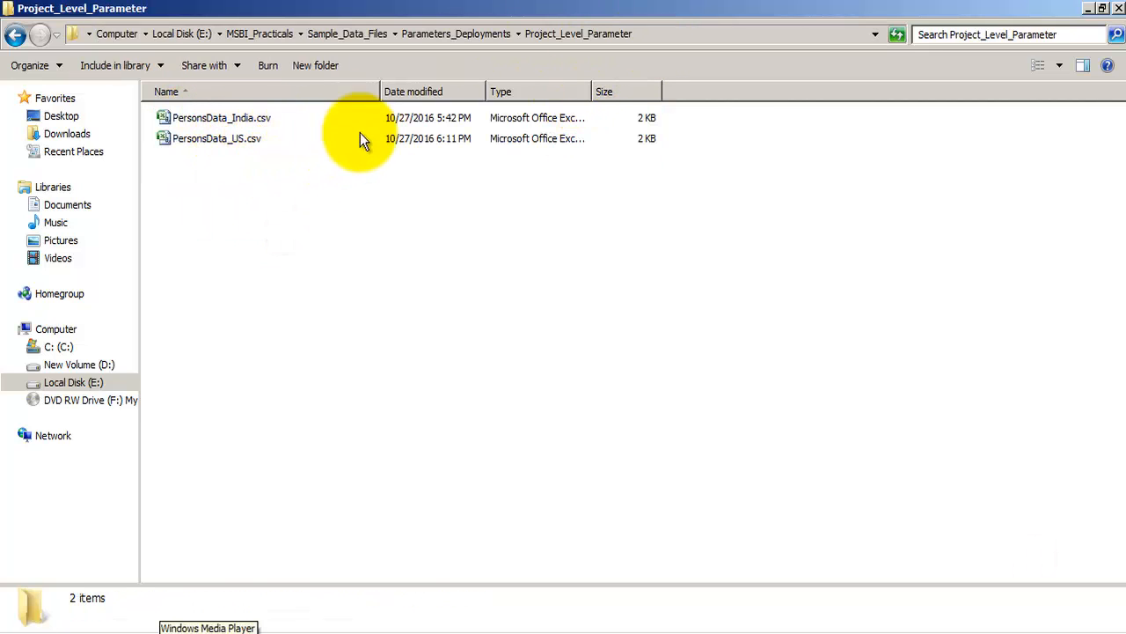
pyautogui.click(695, 34)
pyautogui.rightClick(461, 39)
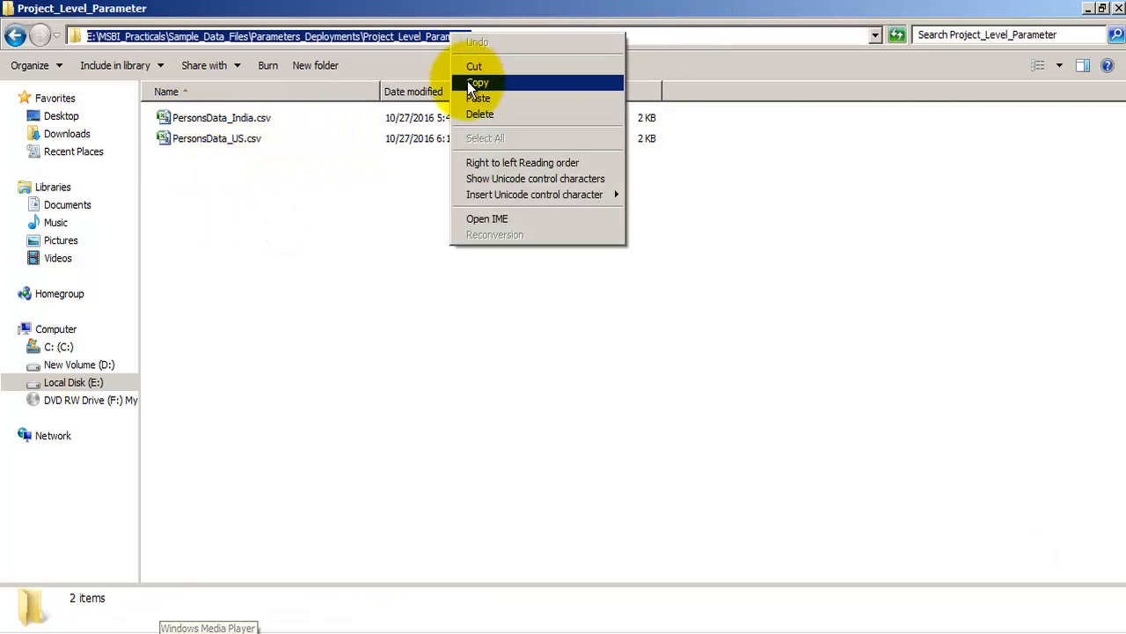
pyautogui.click(467, 81)
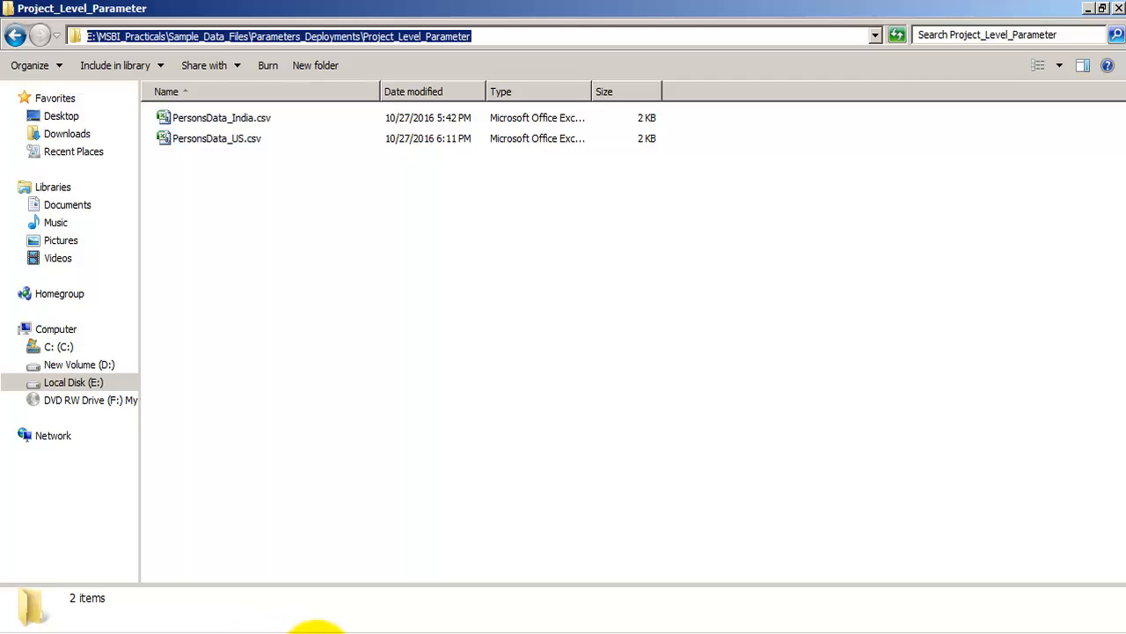
# Switch to Visual Studio and set the value of ProjectLevelParameter to E:\MSBI_Practicals\Sample_Data_Files\Parameters_Deployments\Project_Level_Parameter.
pyautogui.click(336, 632)
pyautogui.click(519, 152)
pyautogui.rightClick(520, 152)
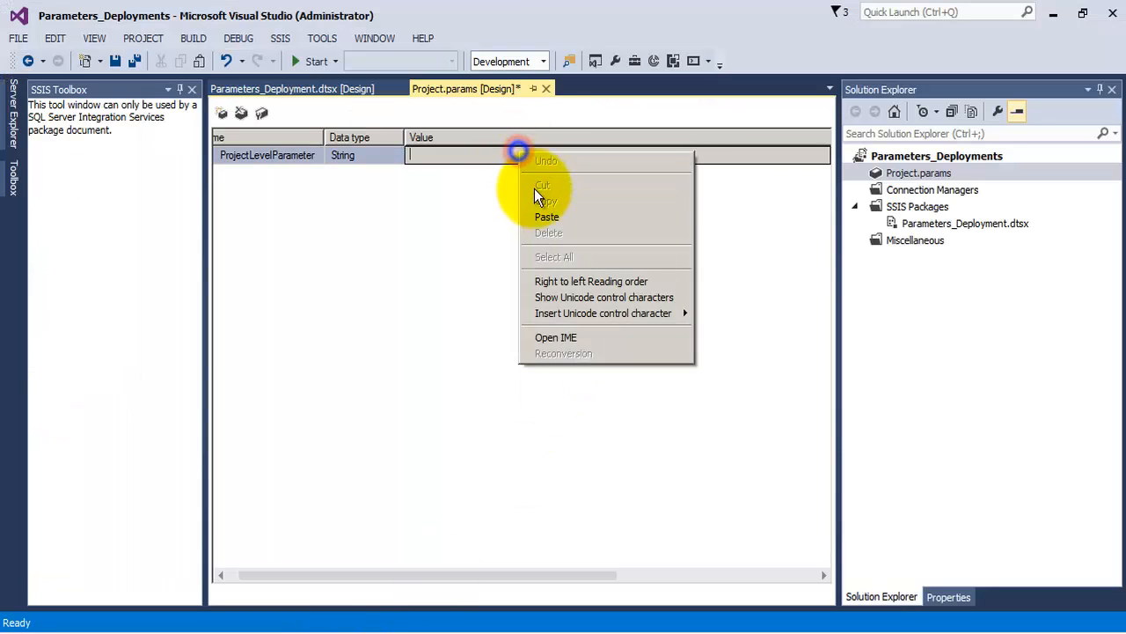
pyautogui.click(534, 189)
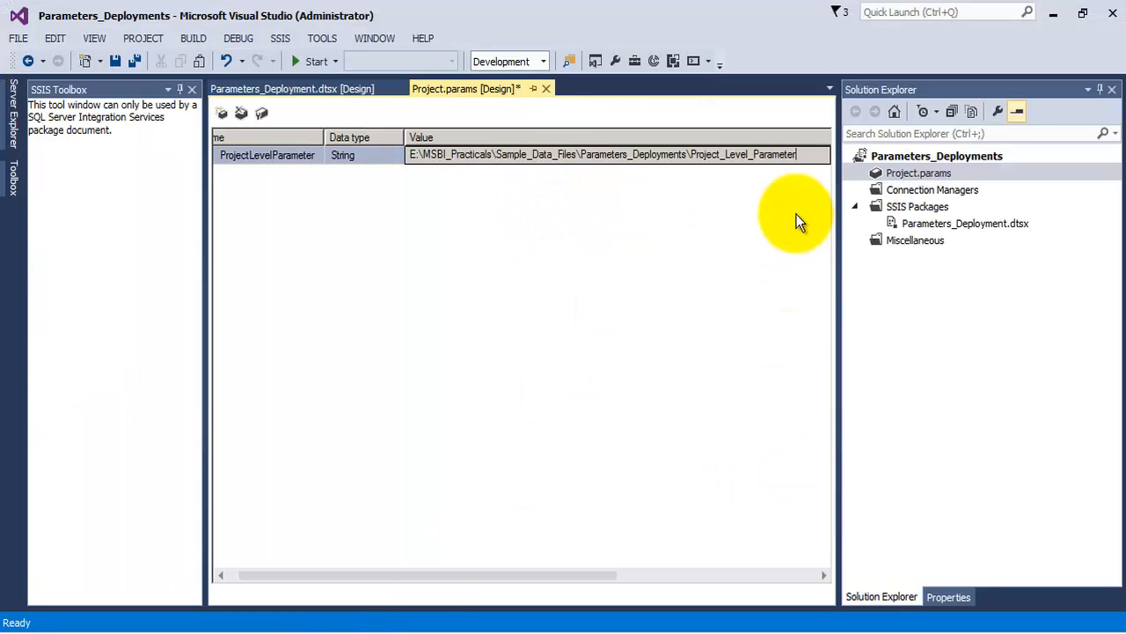
pyautogui.click(564, 287)
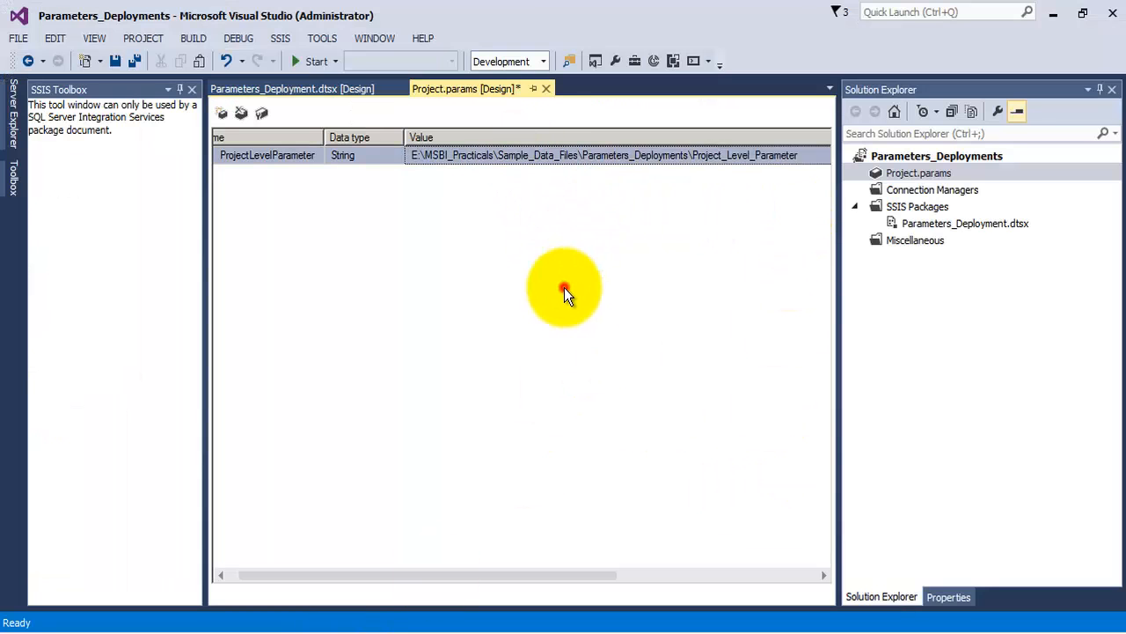
# Open the Directory property expression of the Foreach Loop Container's collection in Parameters_Deployment.dtsx in the Expression Builder.
pyautogui.doubleClick(926, 225)
pyautogui.rightClick(503, 231)
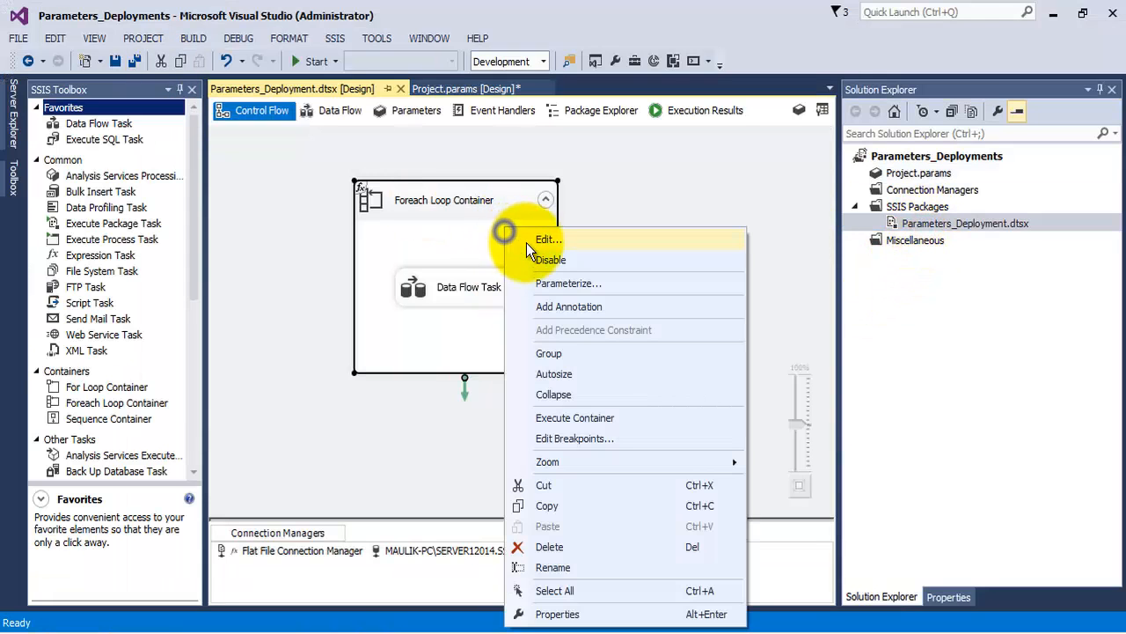
pyautogui.click(528, 241)
pyautogui.click(382, 180)
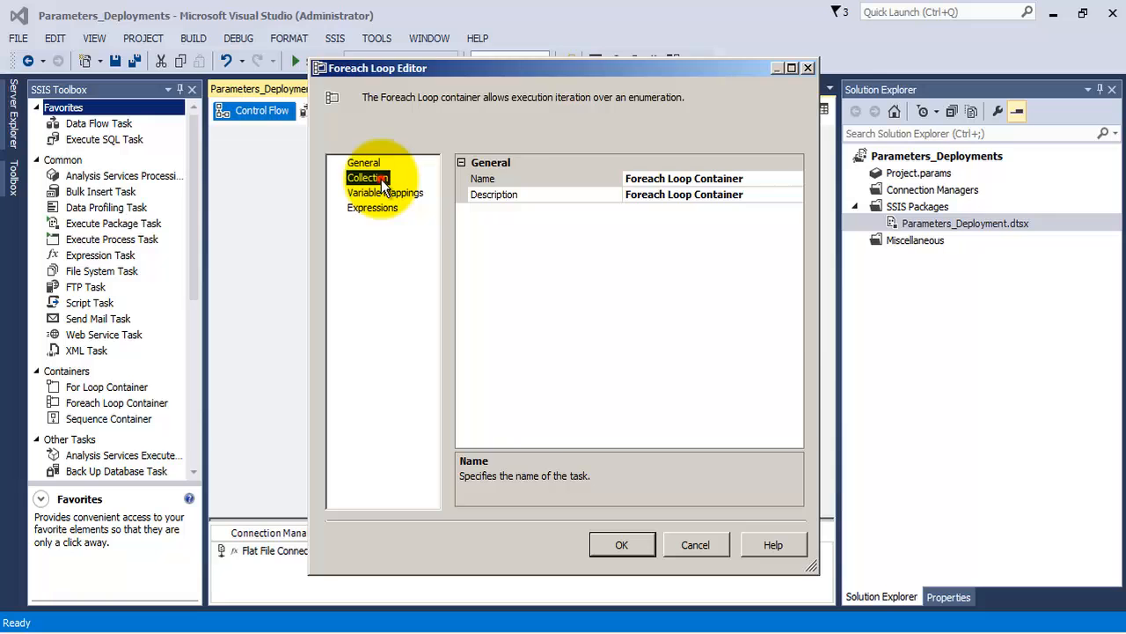
pyautogui.click(511, 193)
pyautogui.click(462, 194)
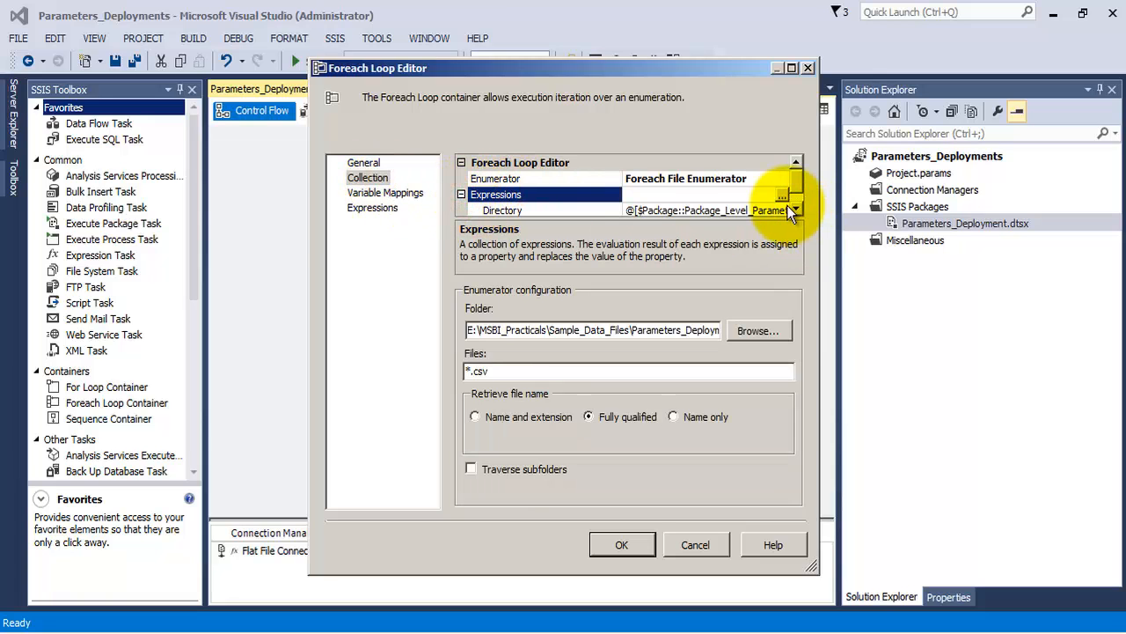
pyautogui.click(783, 197)
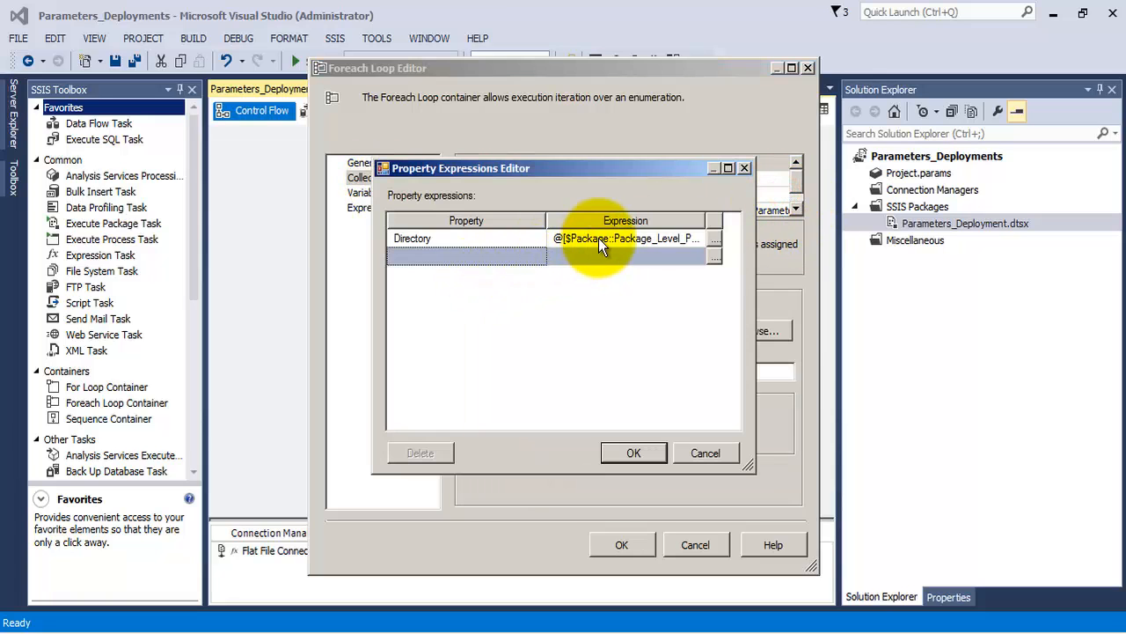
pyautogui.click(599, 240)
pyautogui.click(714, 239)
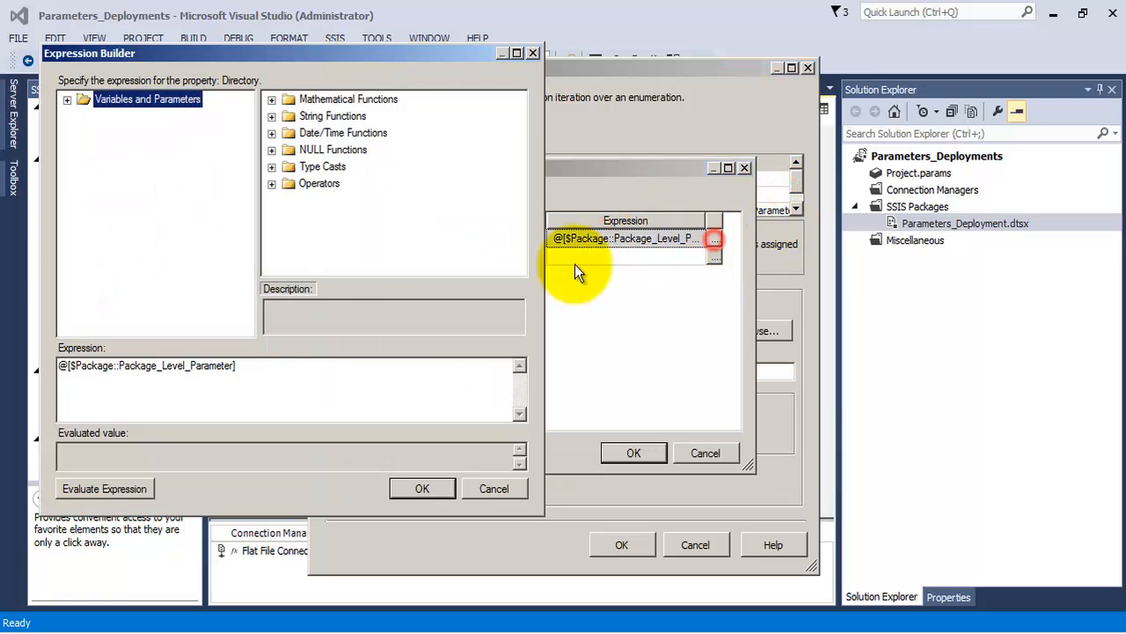
# Replace the Directory expression with @[$Project::ProjectLevelParameter], accept the Foreach Loop settings and save all files.
pyautogui.click(68, 100)
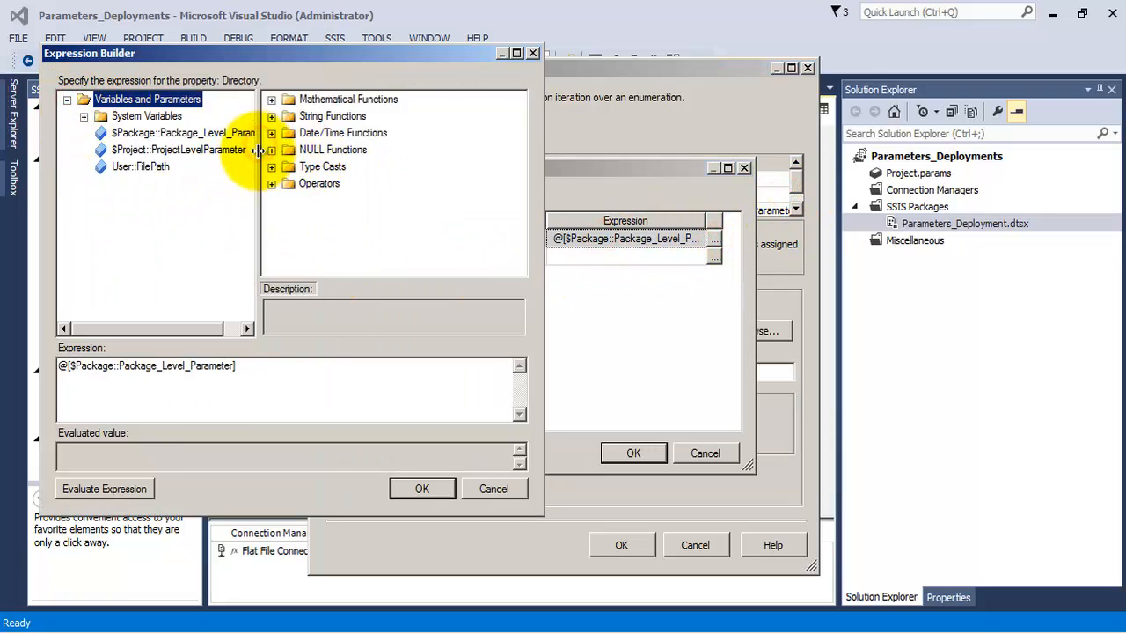
pyautogui.moveTo(257, 150); pyautogui.dragTo(359, 162)
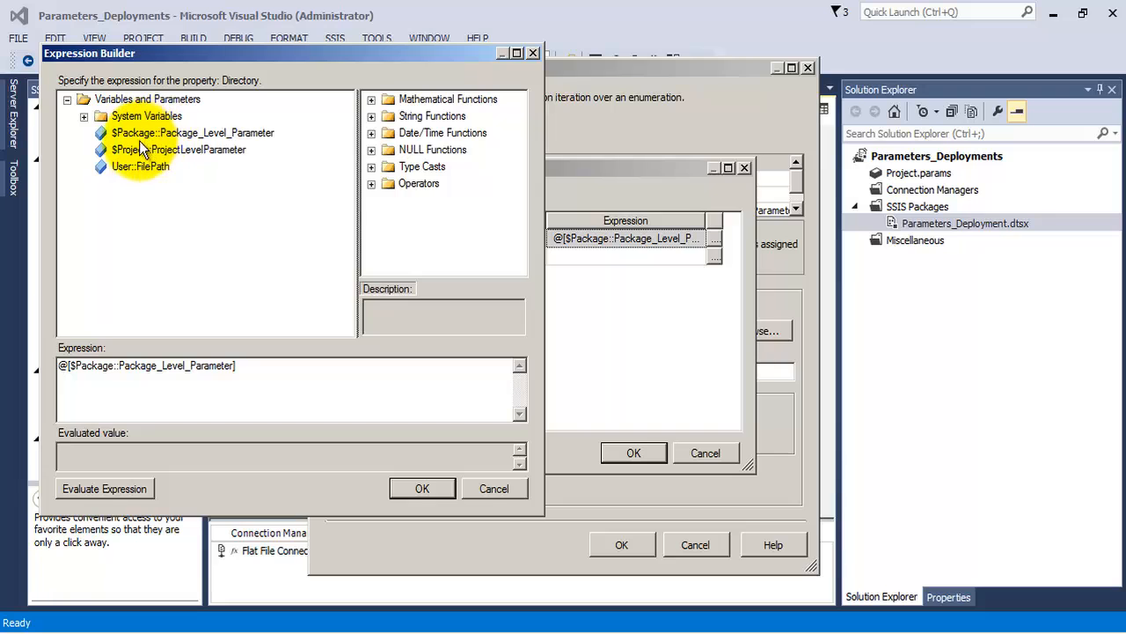
pyautogui.click(141, 150)
pyautogui.moveTo(267, 377); pyautogui.dragTo(41, 355)
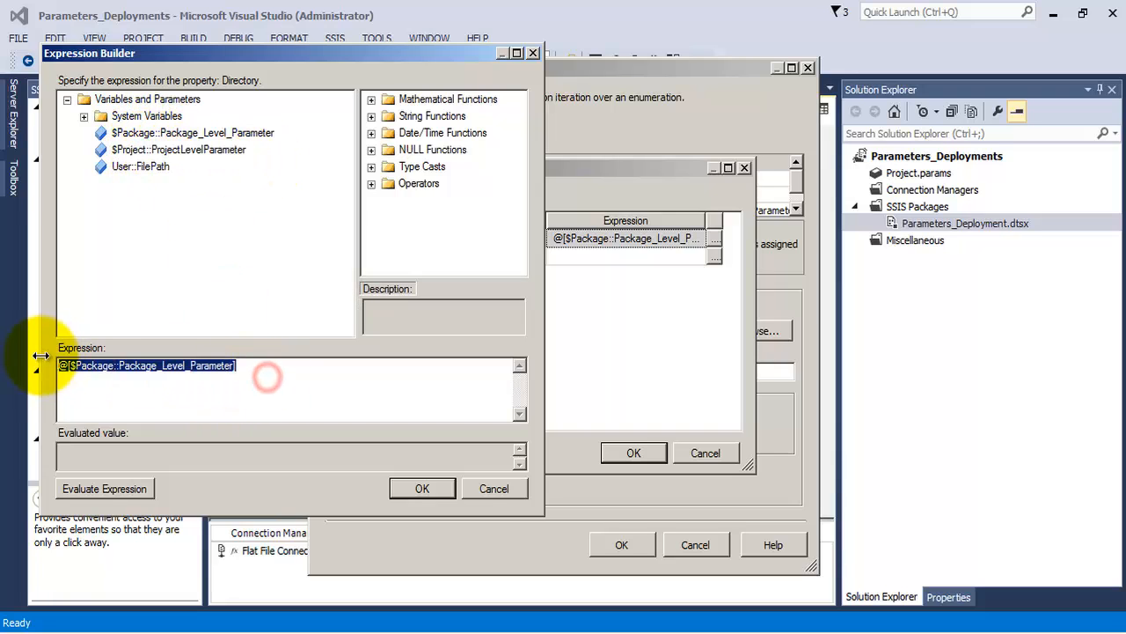
pyautogui.press('Delete')
pyautogui.moveTo(163, 152); pyautogui.dragTo(154, 388)
pyautogui.click(427, 489)
pyautogui.click(634, 453)
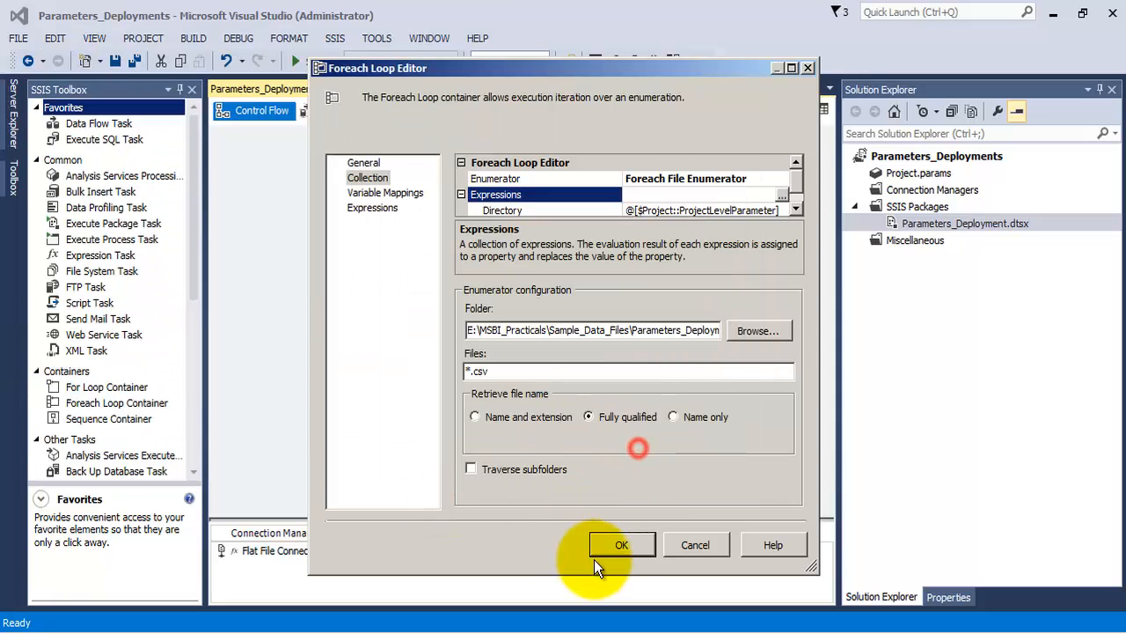
pyautogui.click(616, 547)
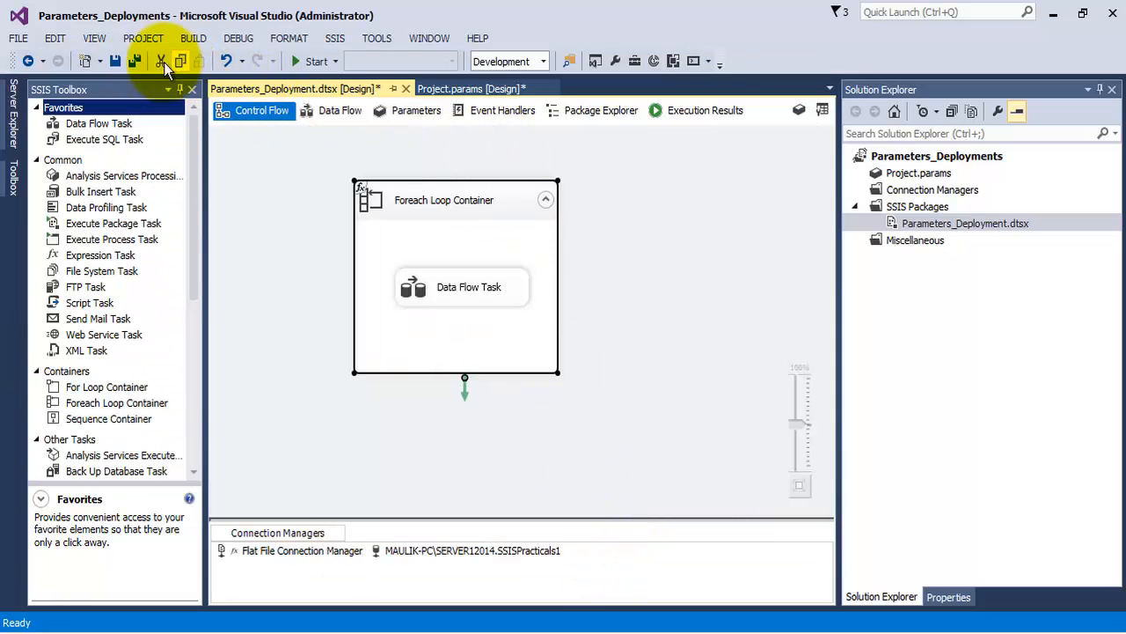
pyautogui.click(132, 60)
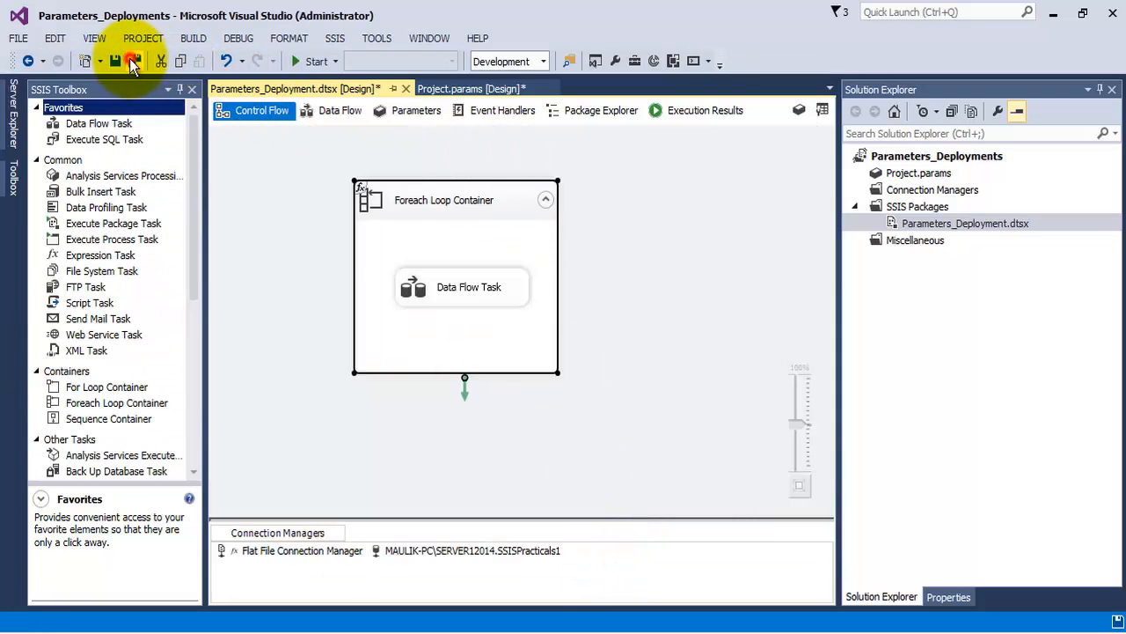
pyautogui.click(895, 156)
pyautogui.rightClick(898, 156)
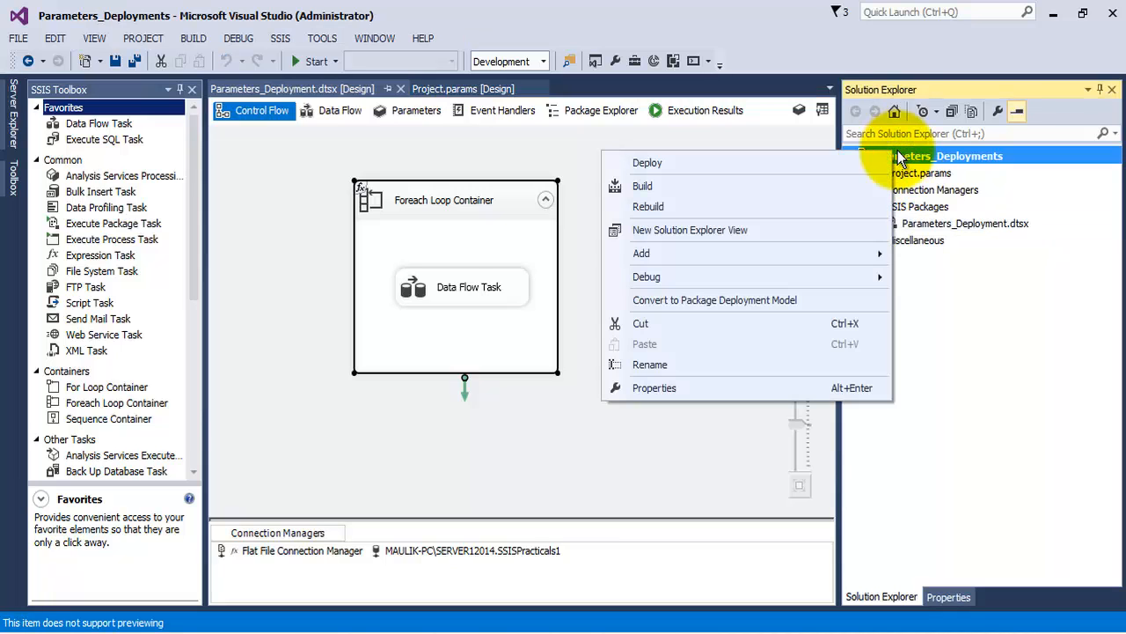
pyautogui.click(975, 340)
pyautogui.click(898, 153)
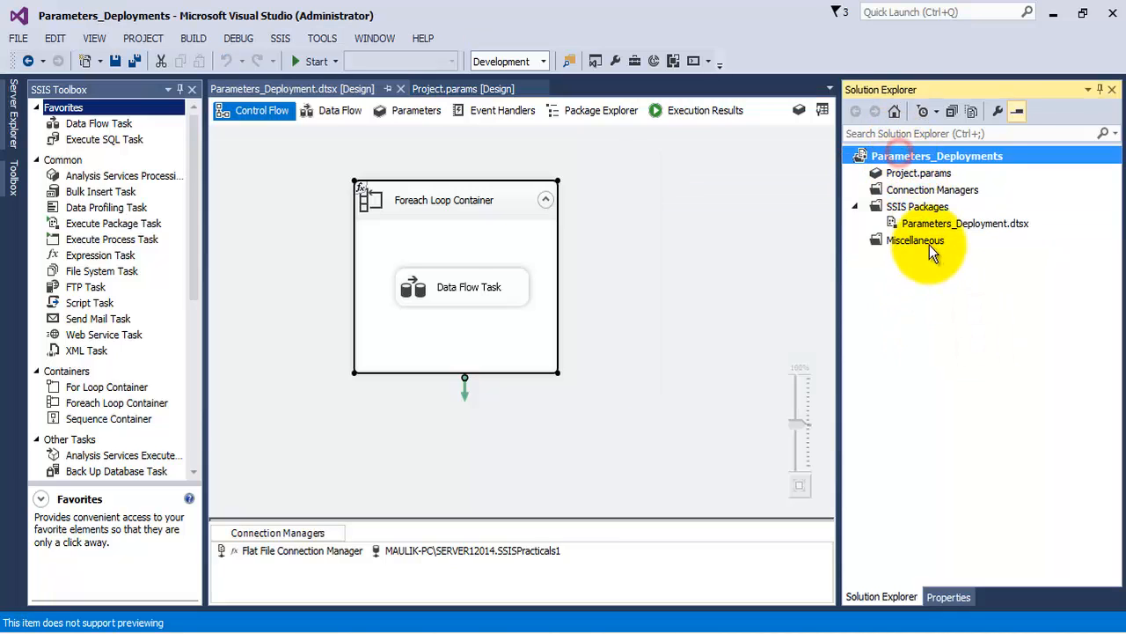
# Add two new SSIS packages, Package1.dtsx and Package2.dtsx, to the project's SSIS Packages folder.
pyautogui.click(919, 206)
pyautogui.rightClick(920, 206)
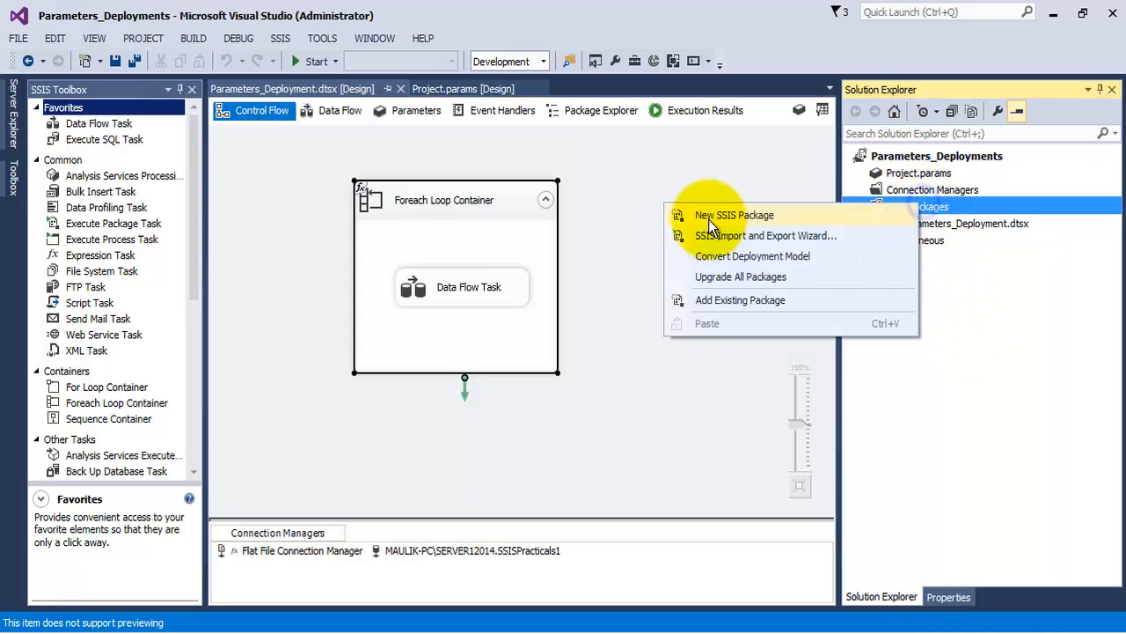
pyautogui.click(711, 218)
pyautogui.rightClick(915, 206)
pyautogui.click(743, 244)
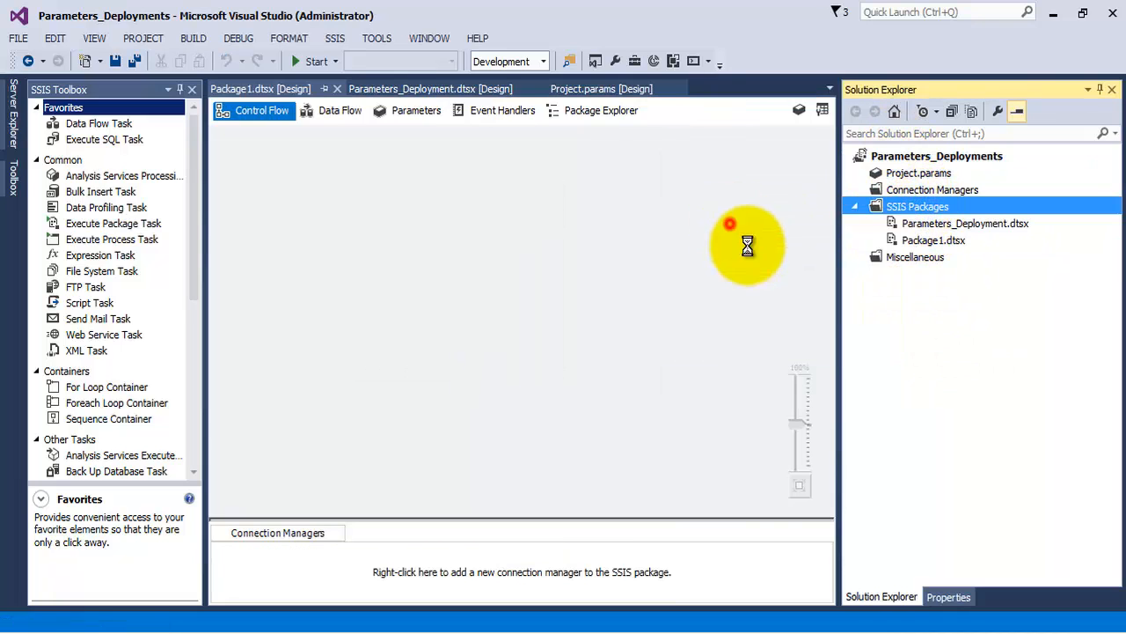
# Deploy the Parameters_Deployments project to /SSISDB/Parameters_Deployments/Parameters_Deployments, replacing the existing project, and close the Deployment Wizard.
pyautogui.click(902, 155)
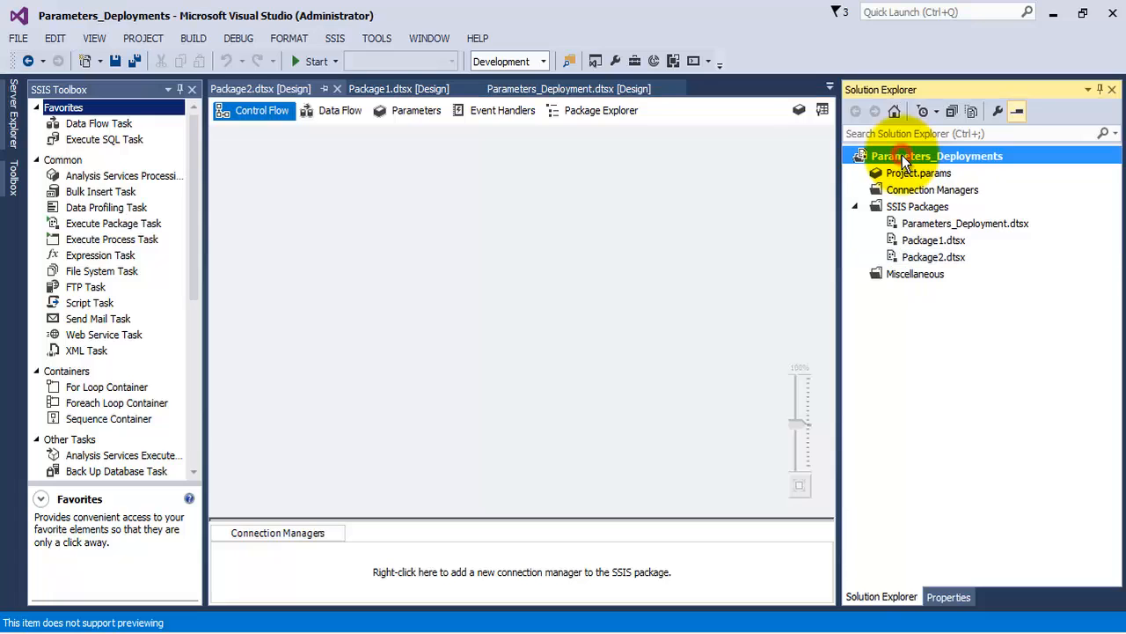
pyautogui.rightClick(903, 155)
pyautogui.click(744, 164)
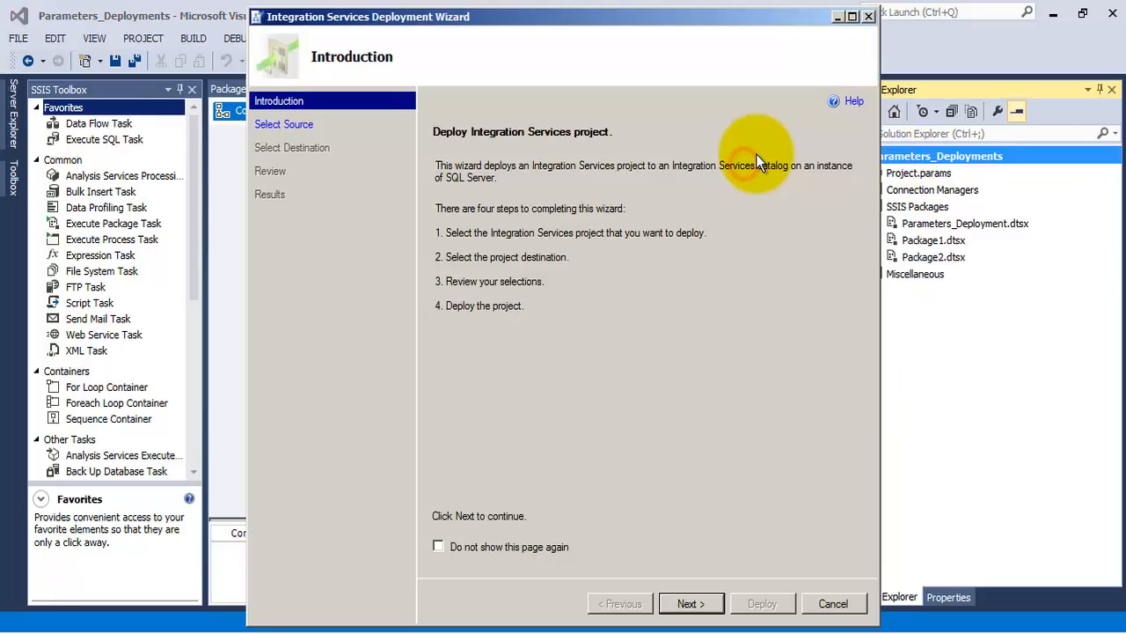
pyautogui.click(692, 604)
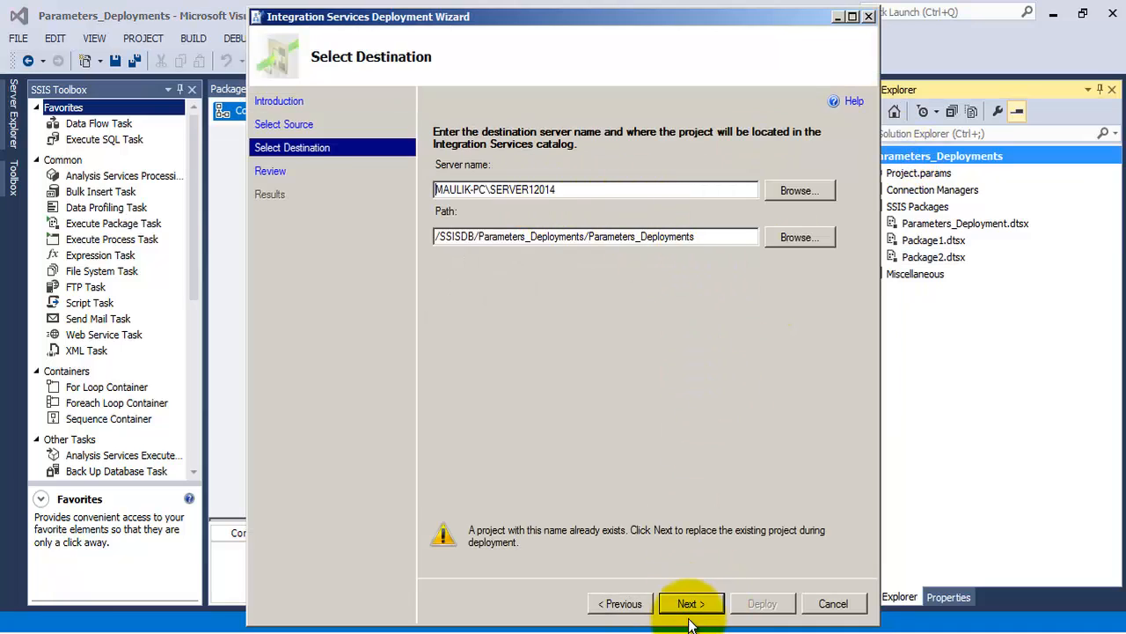
pyautogui.click(690, 612)
pyautogui.click(786, 606)
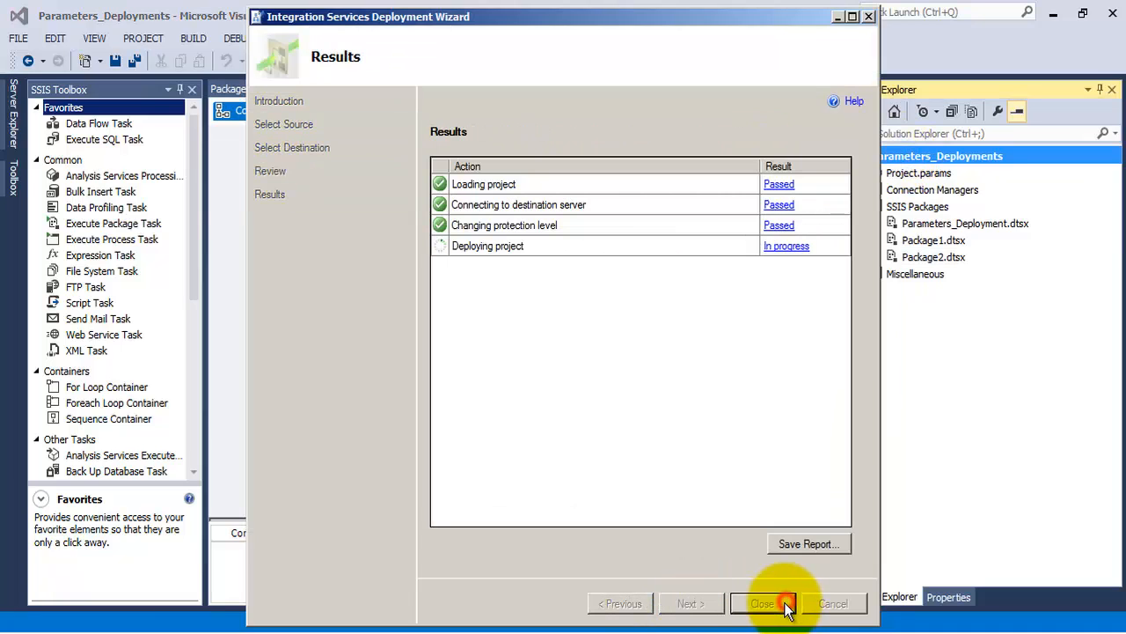
pyautogui.click(786, 605)
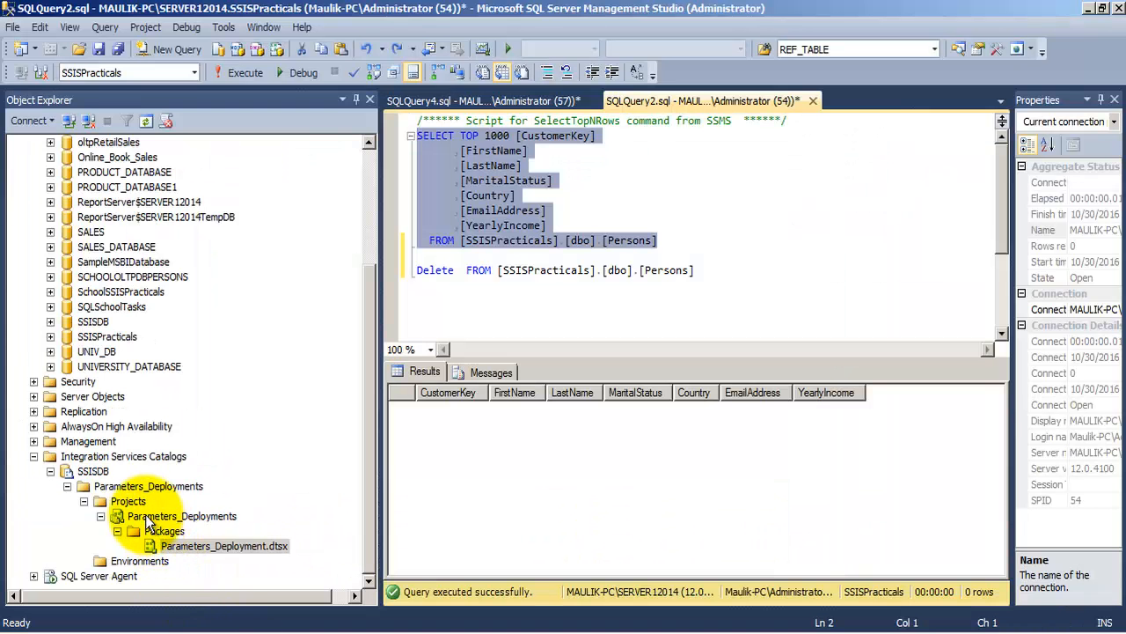
# Refresh the Parameters_Deployments folder under SSISDB and expand its project down to the list of deployed packages.
pyautogui.click(123, 500)
pyautogui.rightClick(128, 501)
pyautogui.click(118, 484)
pyautogui.rightClick(118, 485)
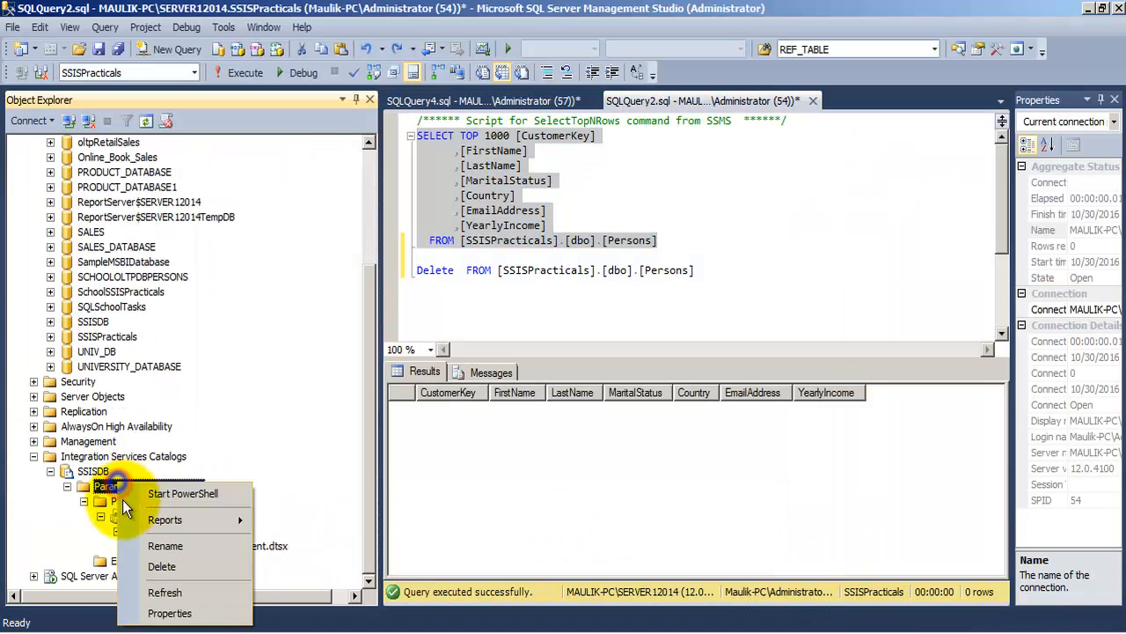
pyautogui.click(159, 597)
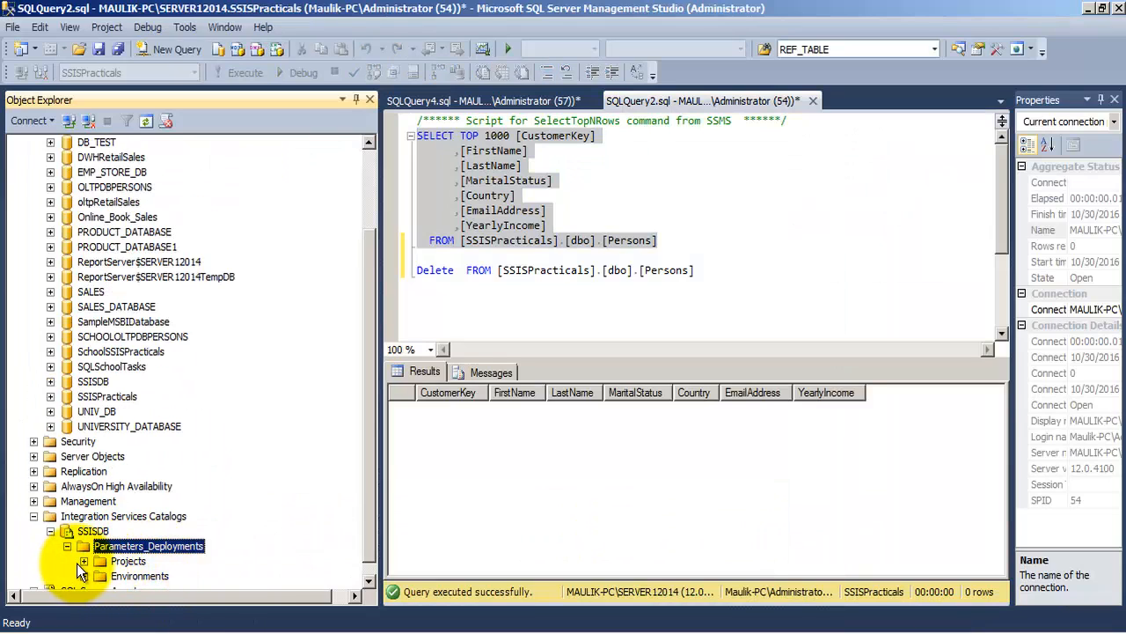
pyautogui.click(84, 561)
pyautogui.click(100, 545)
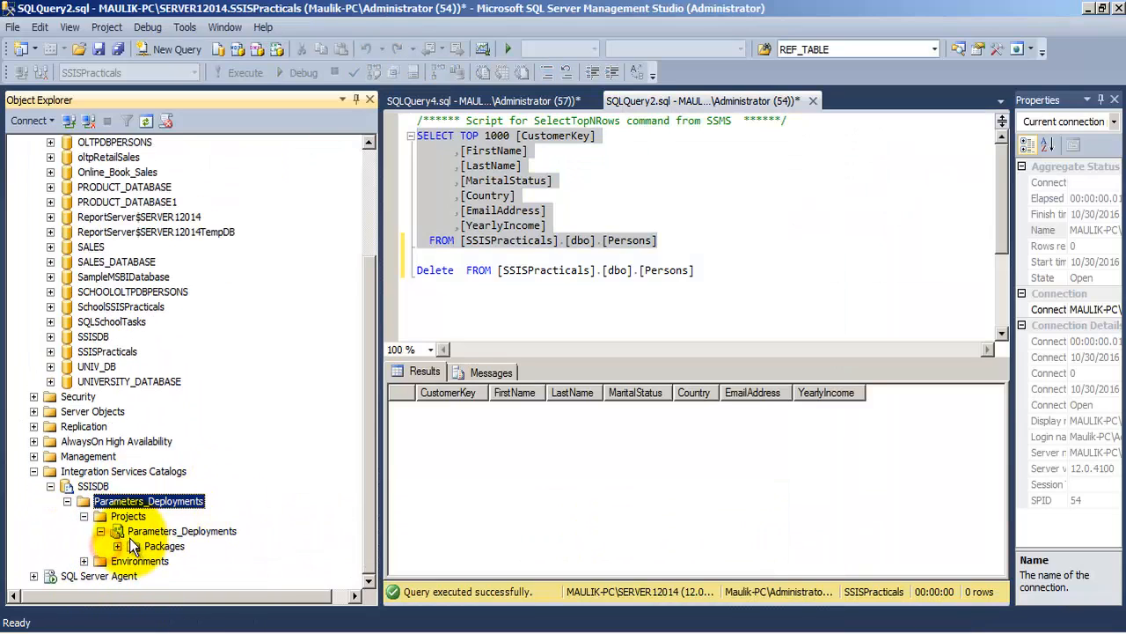
pyautogui.click(117, 531)
pyautogui.click(217, 528)
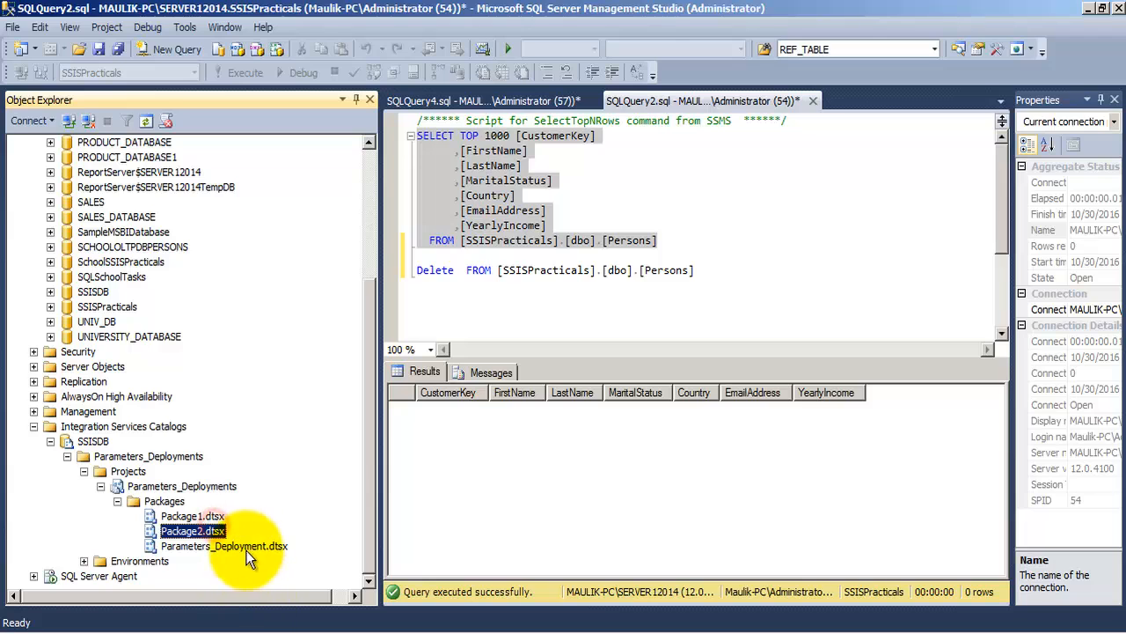
pyautogui.click(225, 546)
# Review the names and values of ProjectLevelParameter and Package_Level_Parameter in the Parameters_Deployments project configuration, and accept it.
pyautogui.rightClick(162, 489)
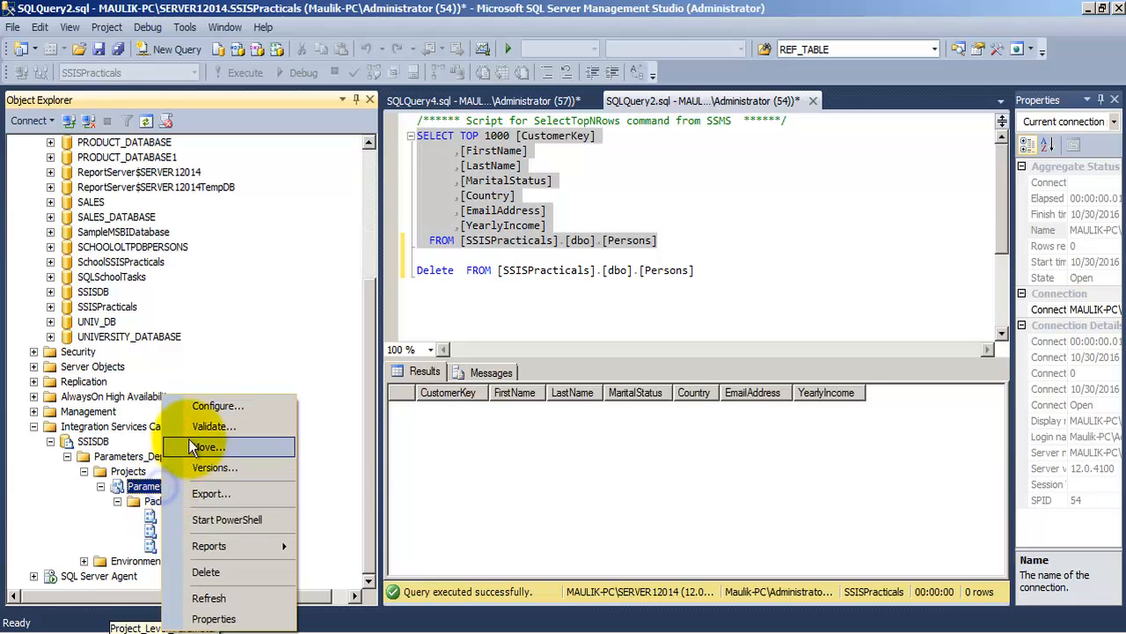
pyautogui.click(208, 405)
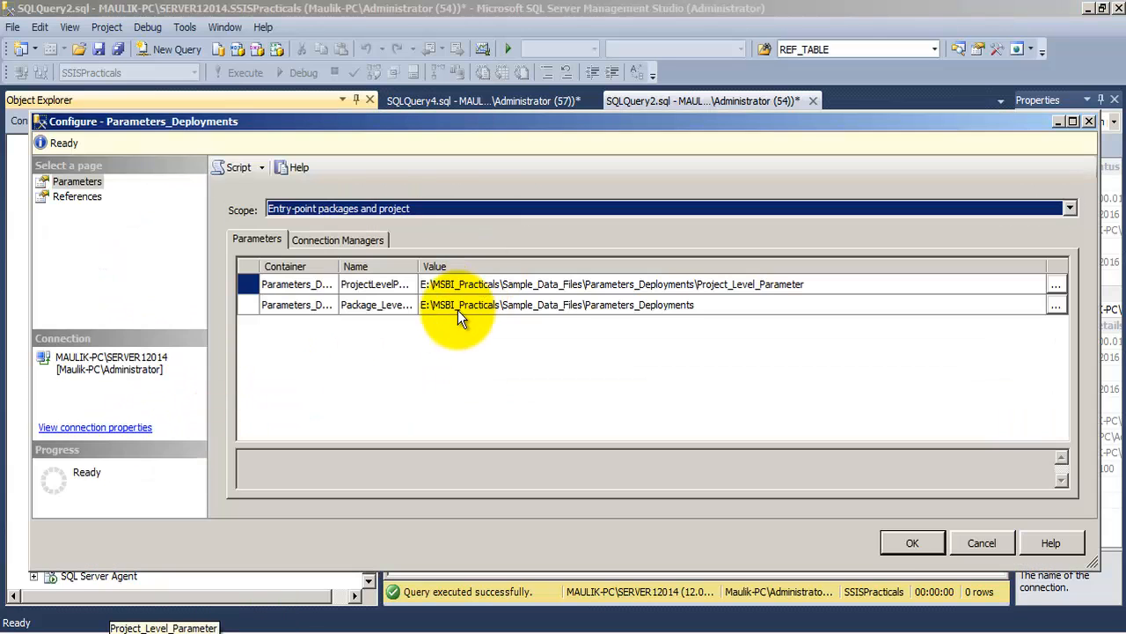
pyautogui.moveTo(421, 266); pyautogui.dragTo(538, 265)
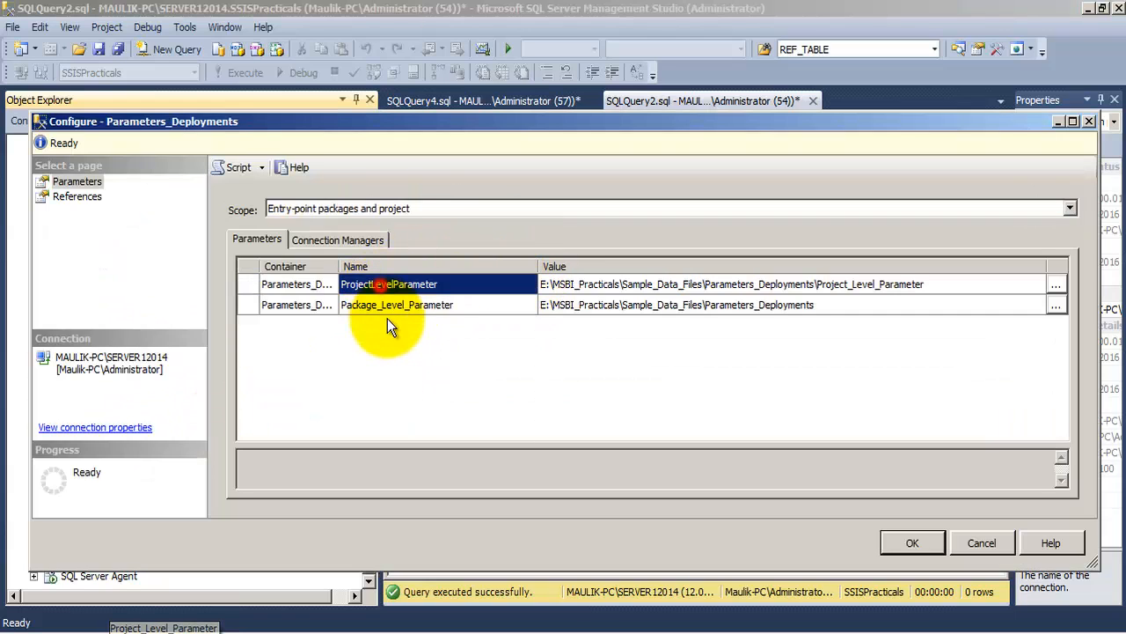
pyautogui.click(388, 308)
pyautogui.click(880, 284)
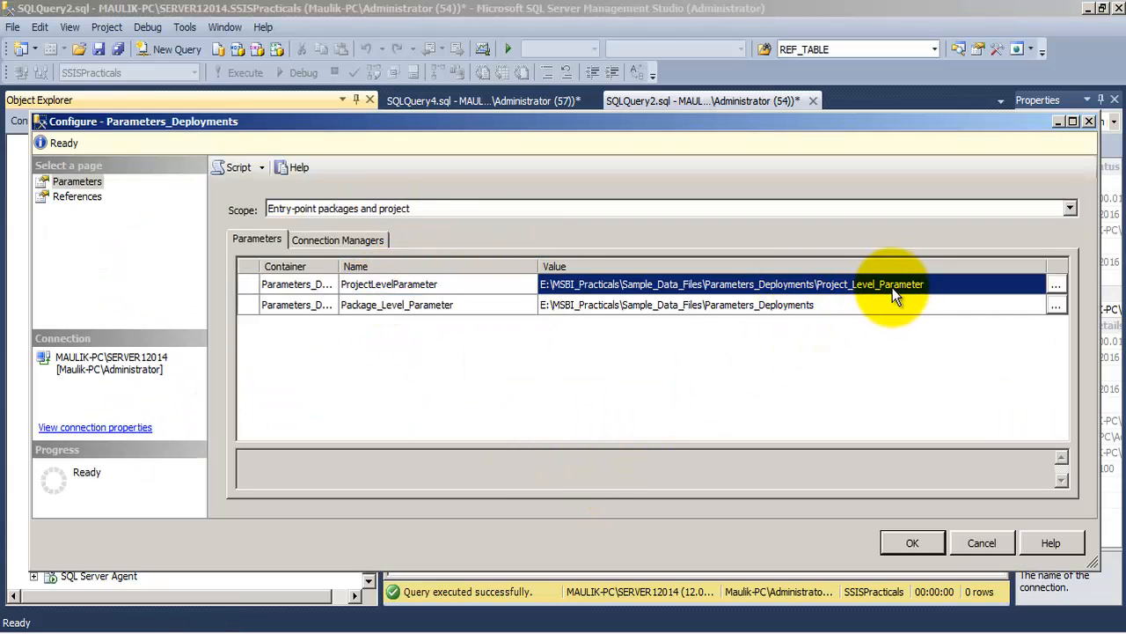
pyautogui.click(807, 306)
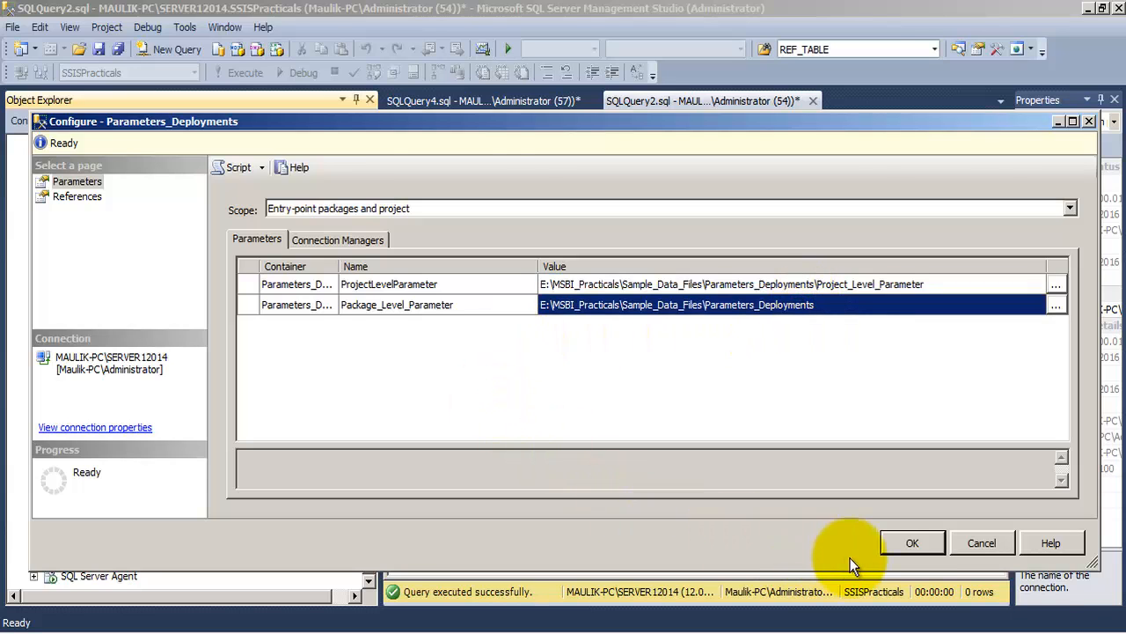
pyautogui.click(907, 542)
# Execute the deployed Parameters_Deployment.dtsx package from the catalog with its existing parameter values and open the execution overview report.
pyautogui.click(214, 546)
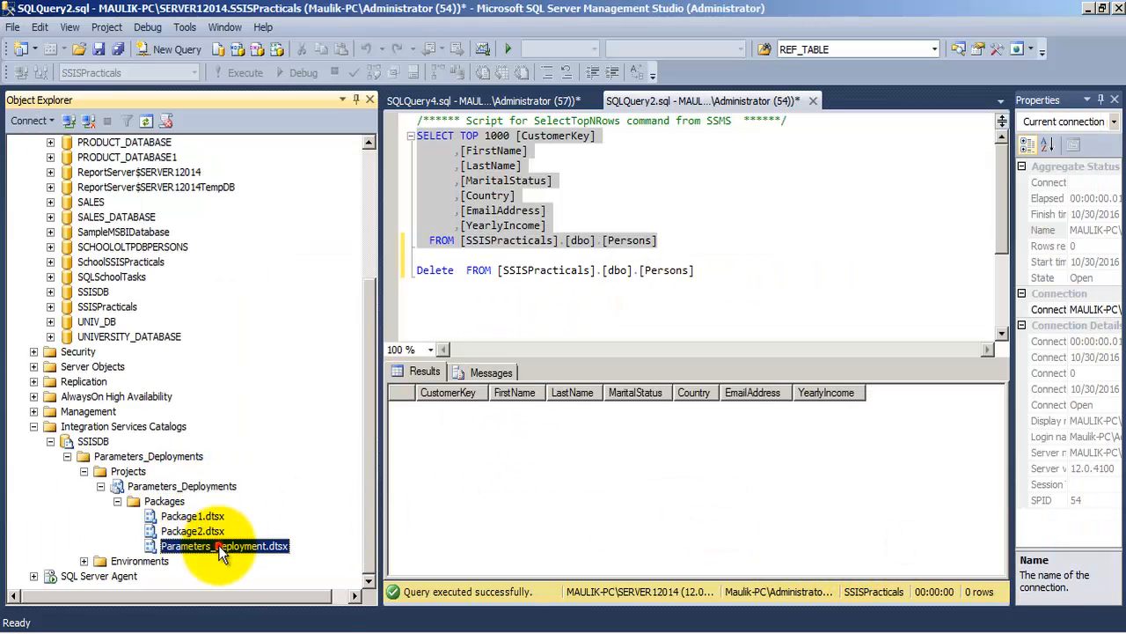
pyautogui.rightClick(216, 546)
pyautogui.click(270, 500)
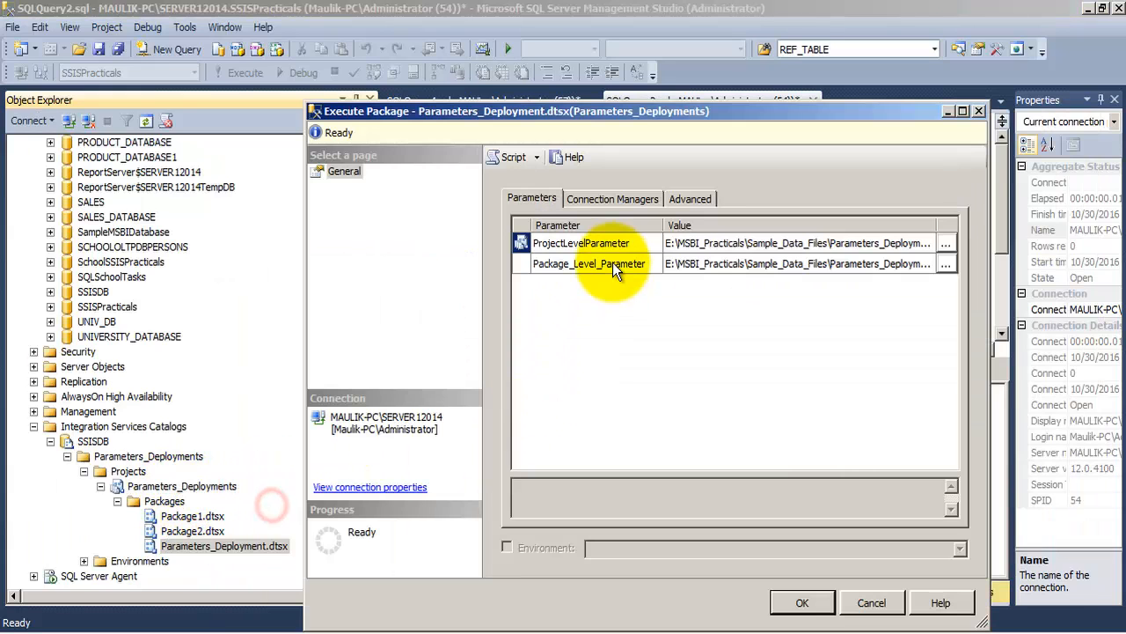
pyautogui.moveTo(305, 272); pyautogui.dragTo(115, 277)
pyautogui.click(412, 245)
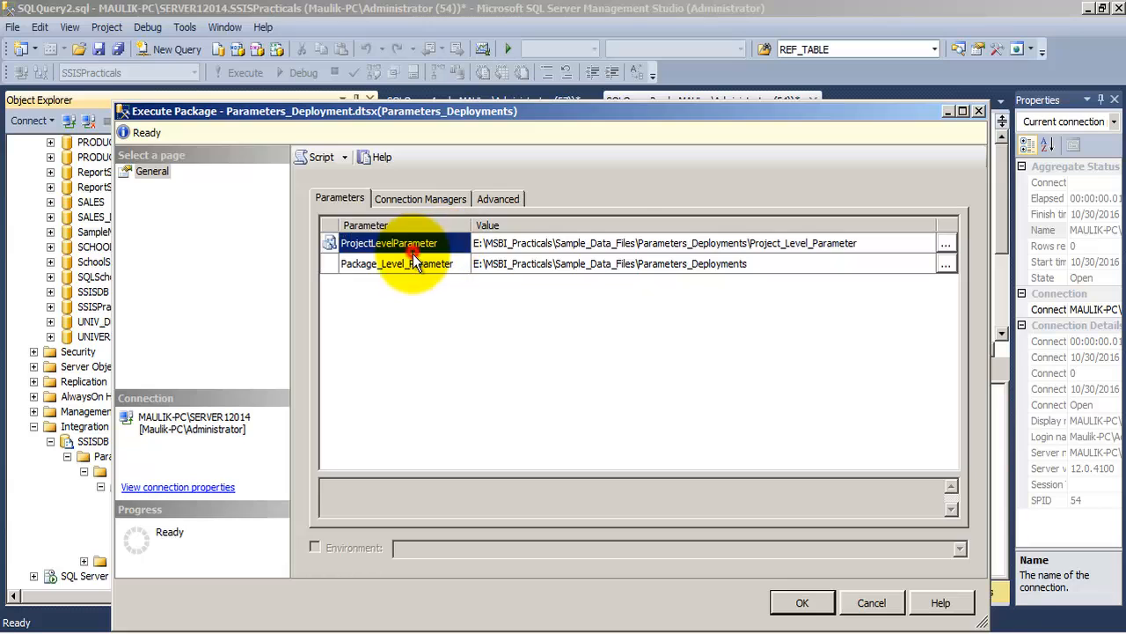
pyautogui.click(748, 244)
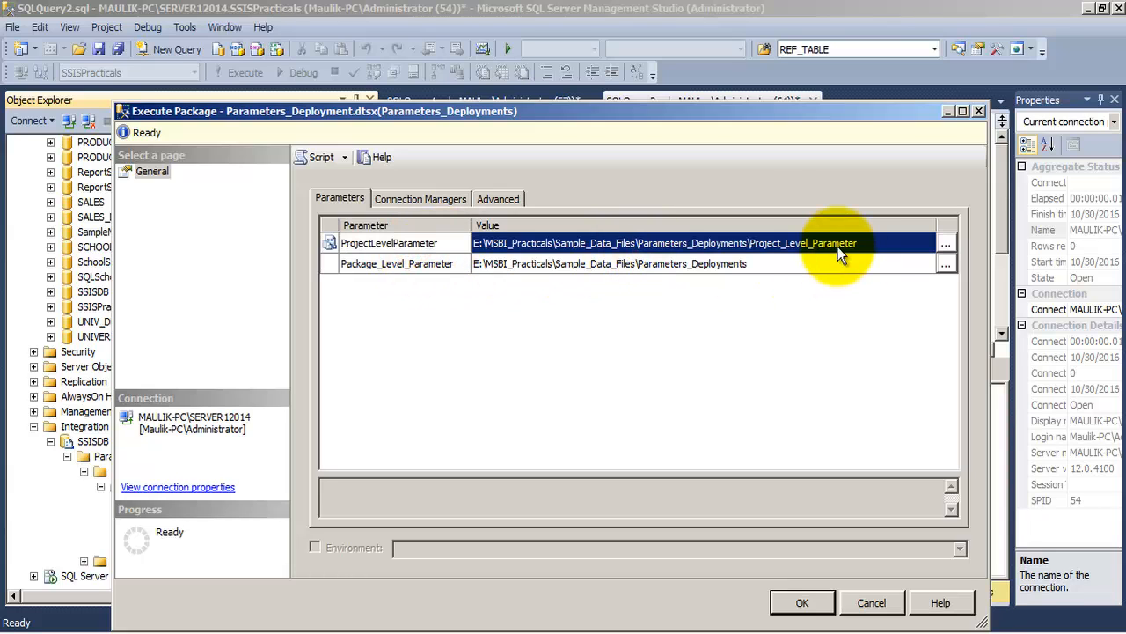
pyautogui.click(796, 605)
pyautogui.click(704, 368)
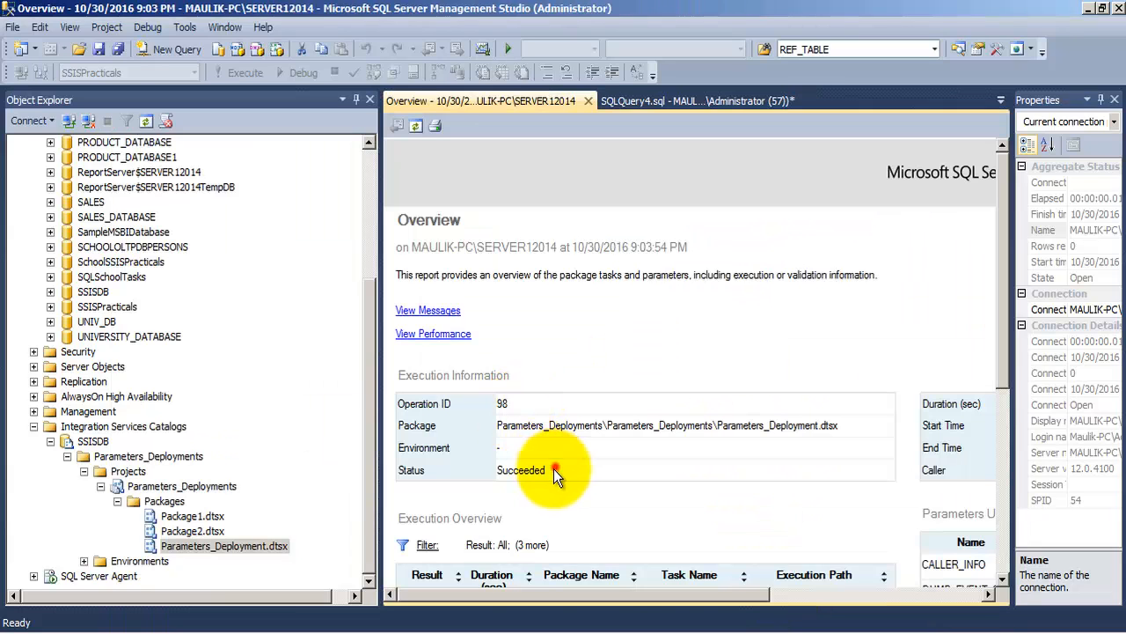
# Close the report and query [SSISPracticals].[dbo].[Persons] before and after deleting all its rows.
pyautogui.click(589, 101)
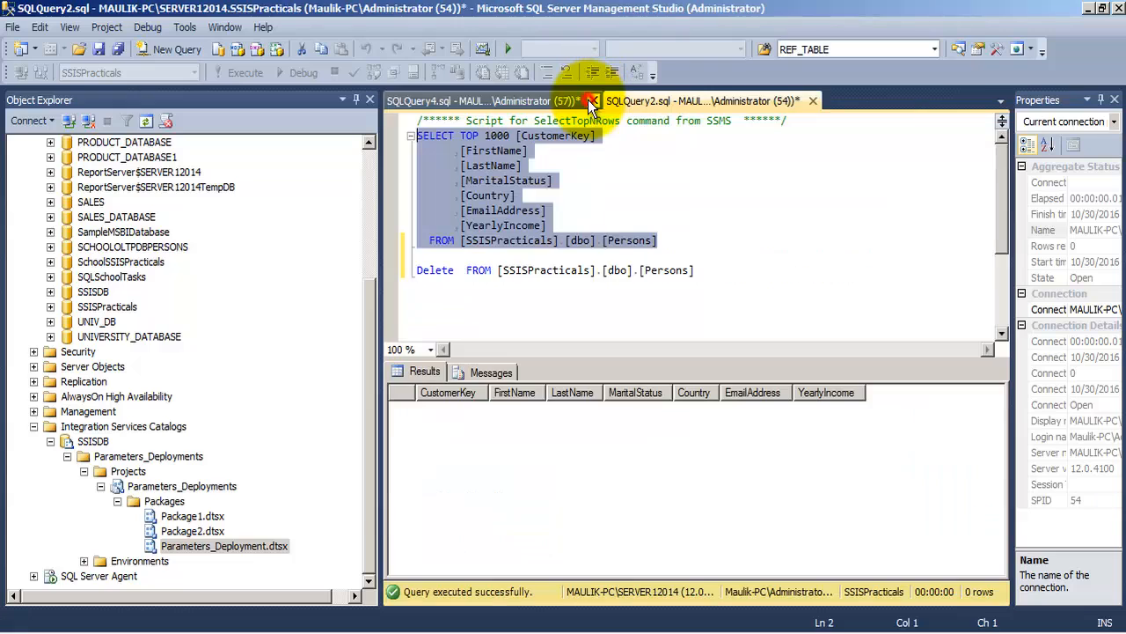
pyautogui.click(231, 75)
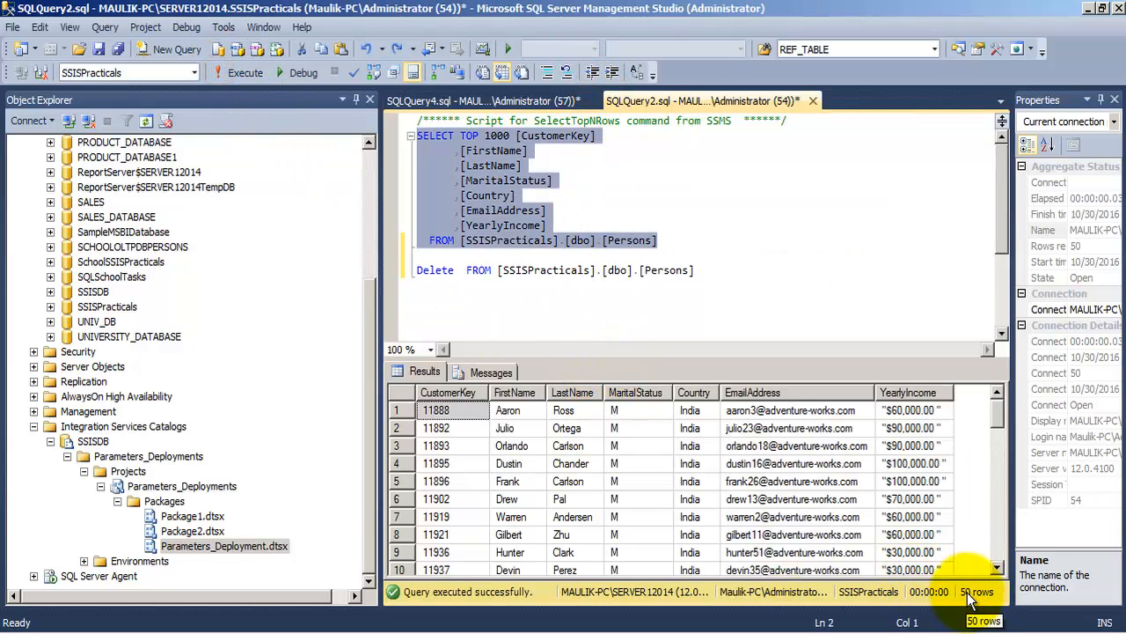
pyautogui.moveTo(727, 270); pyautogui.dragTo(392, 270)
pyautogui.click(233, 72)
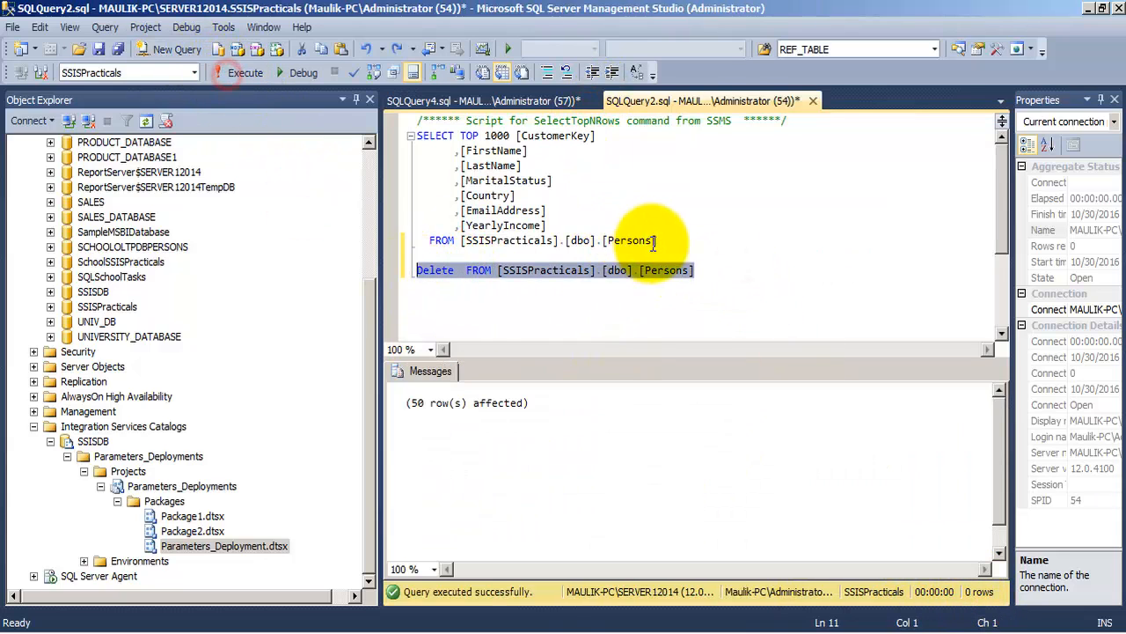
pyautogui.moveTo(674, 242); pyautogui.dragTo(367, 132)
pyautogui.click(249, 74)
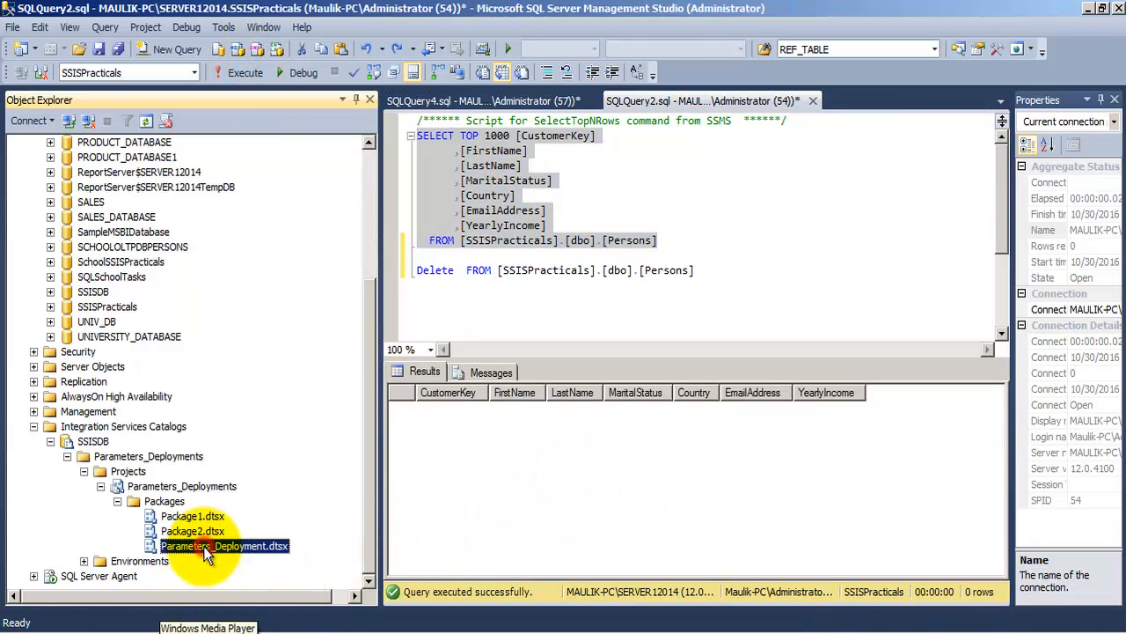
# Create an environment named Enviroment1 in the Environments folder of Parameters_Deployments.
pyautogui.rightClick(132, 561)
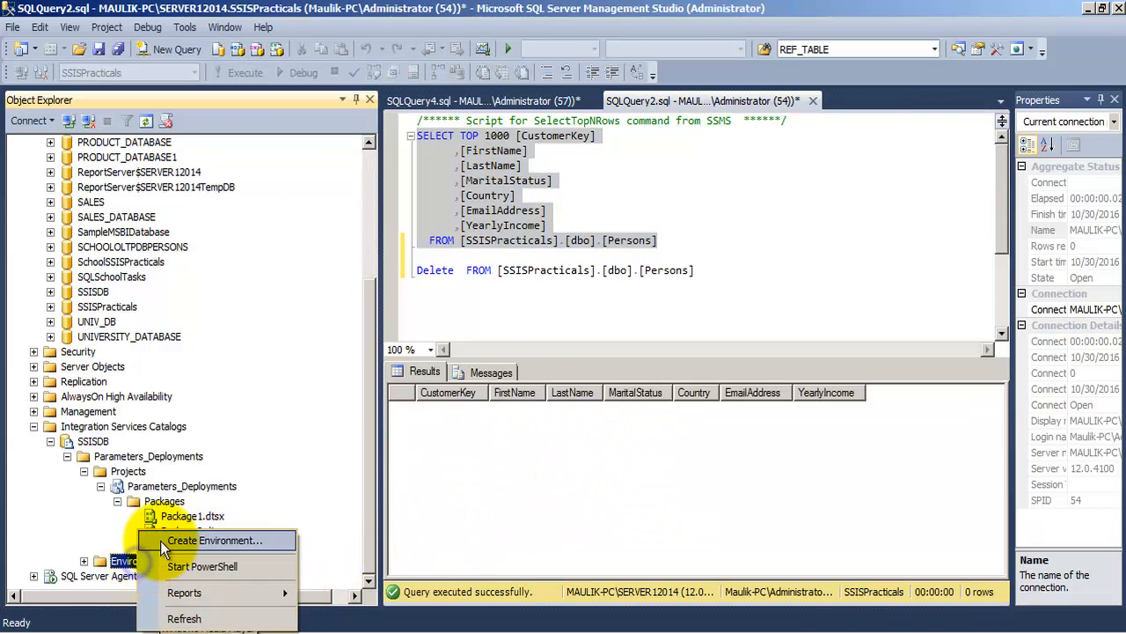
pyautogui.click(162, 540)
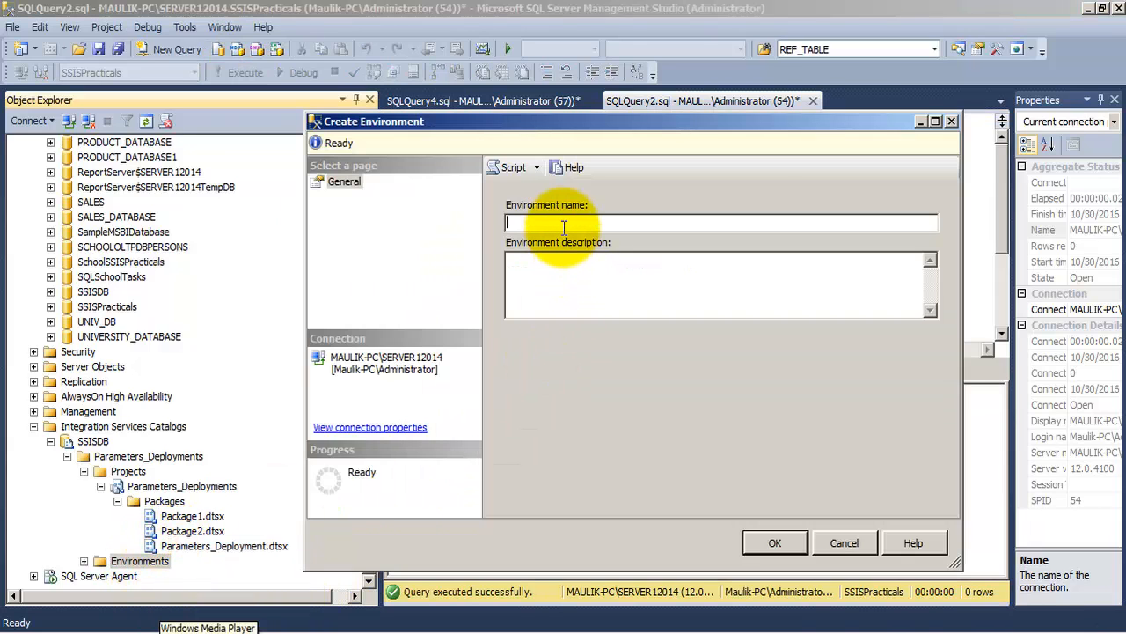
pyautogui.write('Environment1')
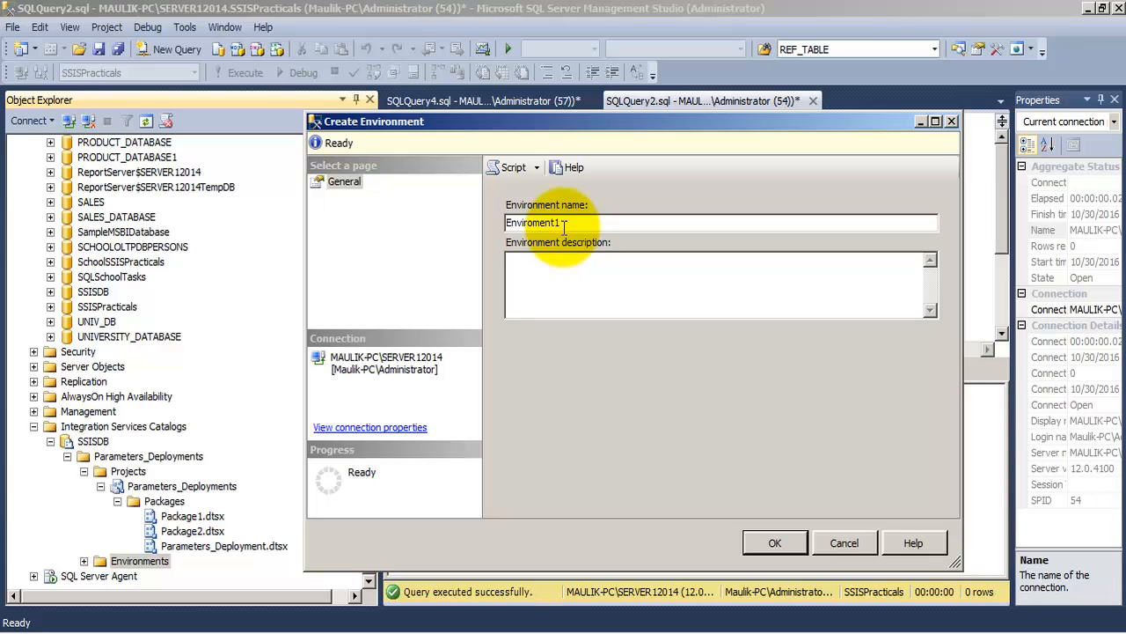
pyautogui.press('Return')
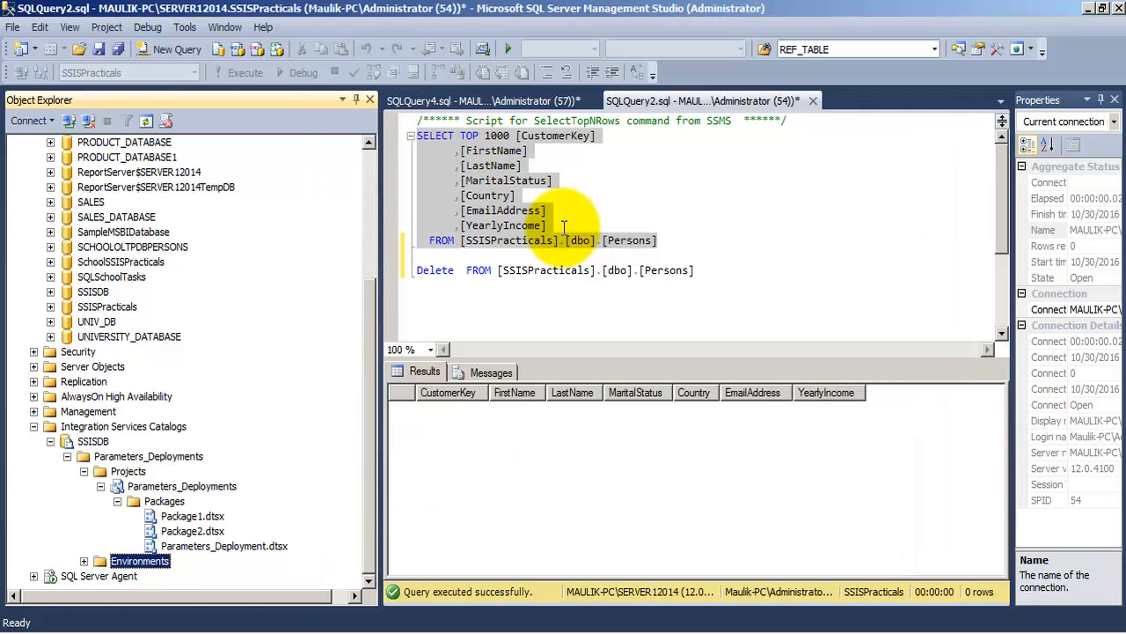
# Add a String variable named ExcelPath with the description ExcelPath to the Enviroment1 environment's properties.
pyautogui.click(83, 561)
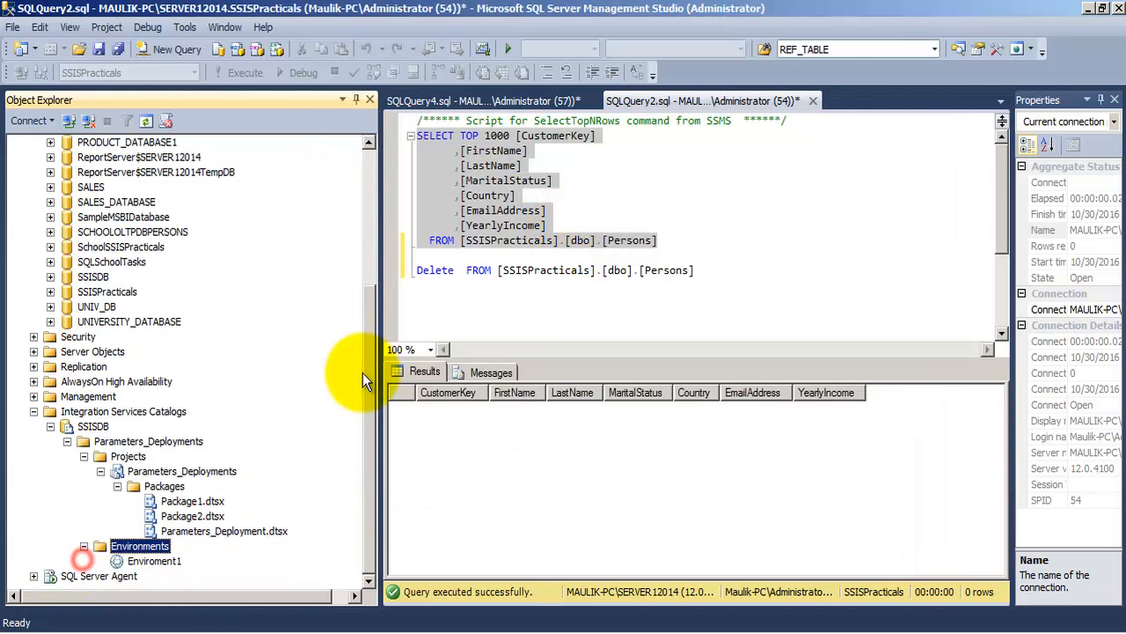
pyautogui.doubleClick(174, 559)
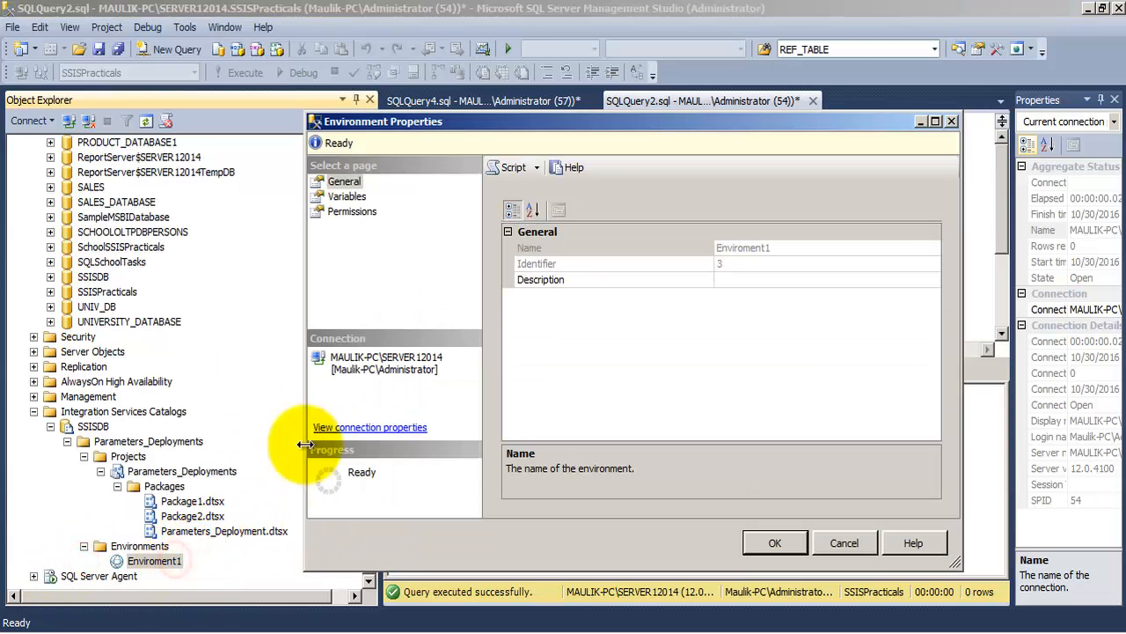
pyautogui.click(347, 198)
pyautogui.click(569, 244)
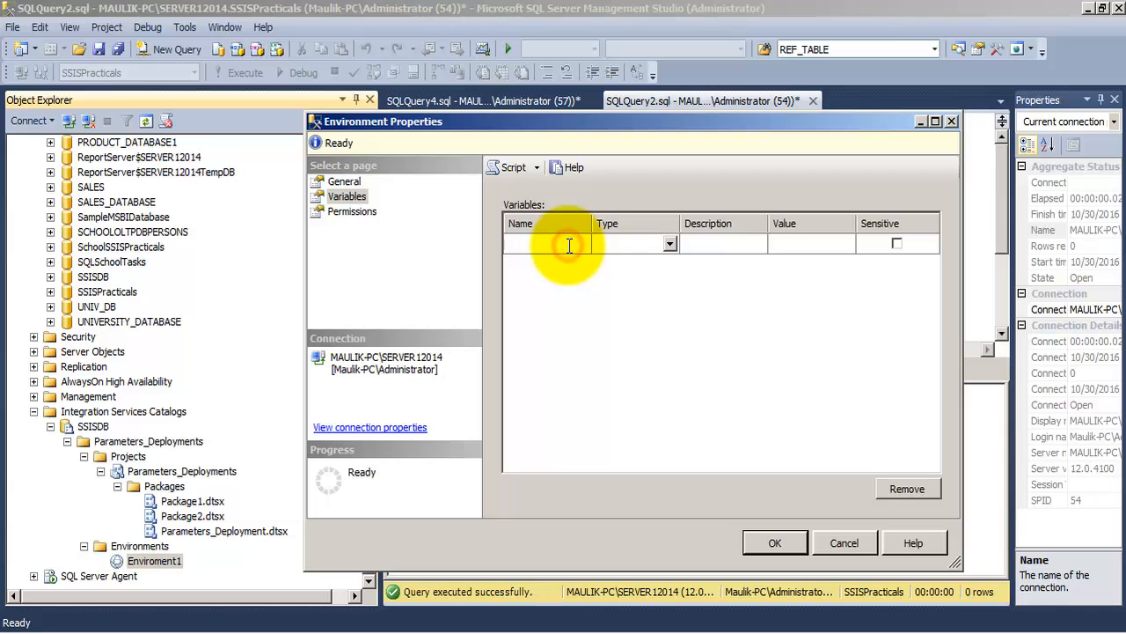
pyautogui.write('ExcelPath')
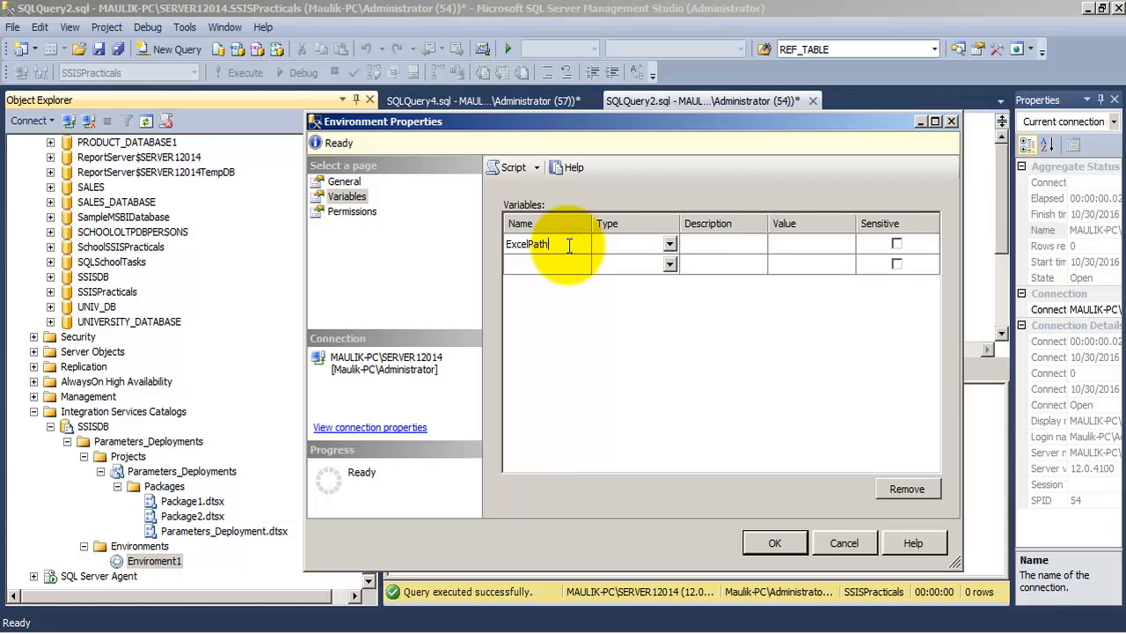
pyautogui.press('Tab')
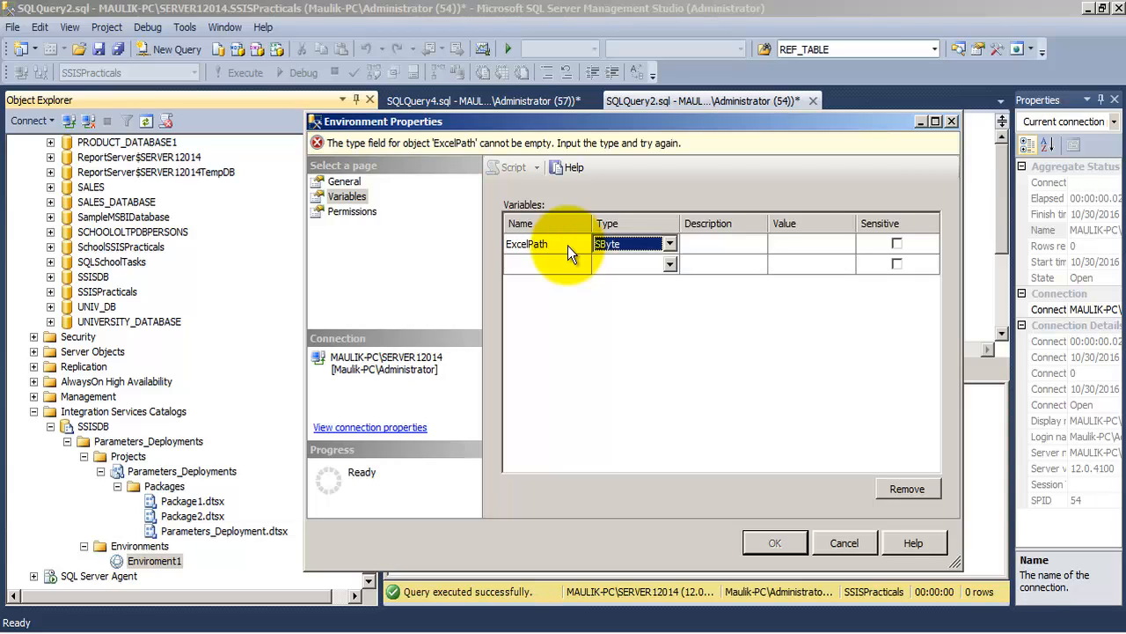
pyautogui.click(668, 243)
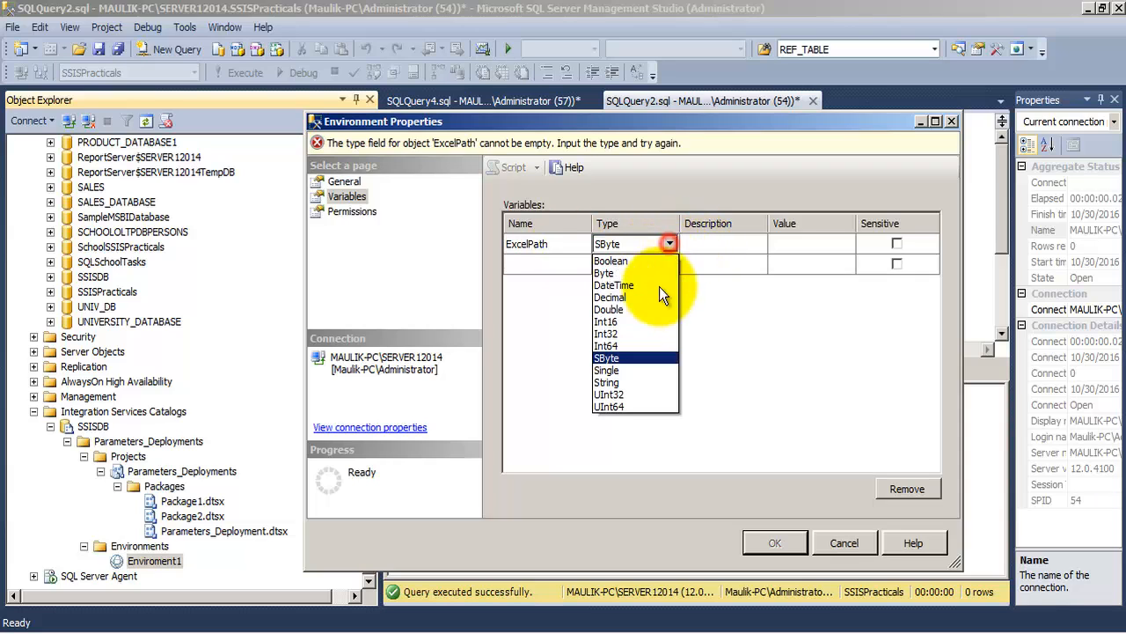
pyautogui.click(633, 380)
pyautogui.click(720, 244)
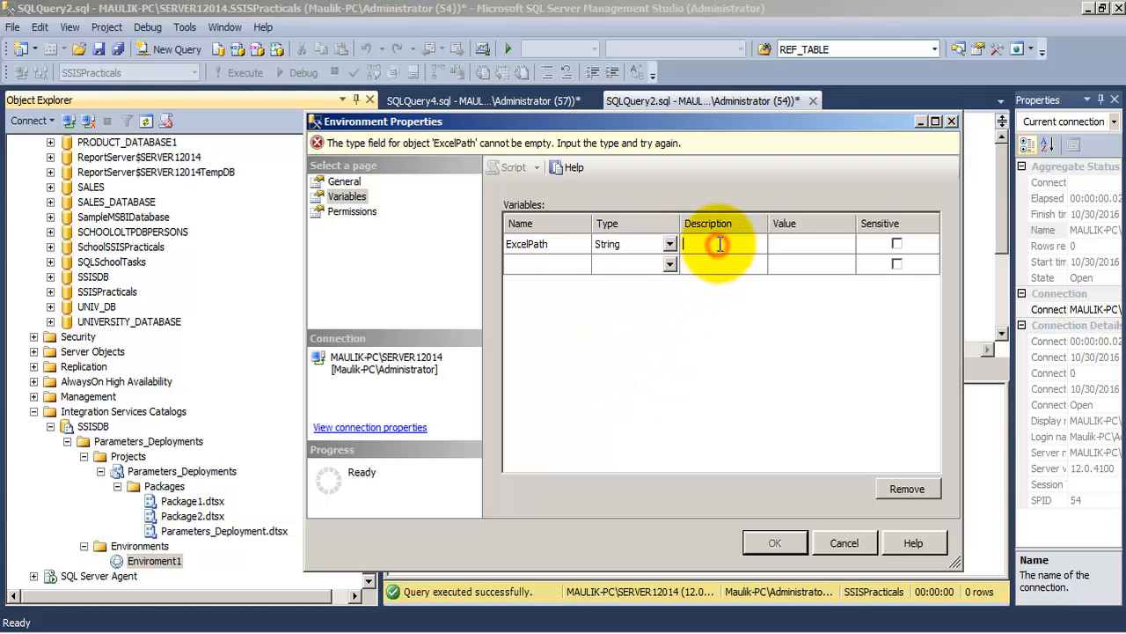
pyautogui.write('ExcelPath')
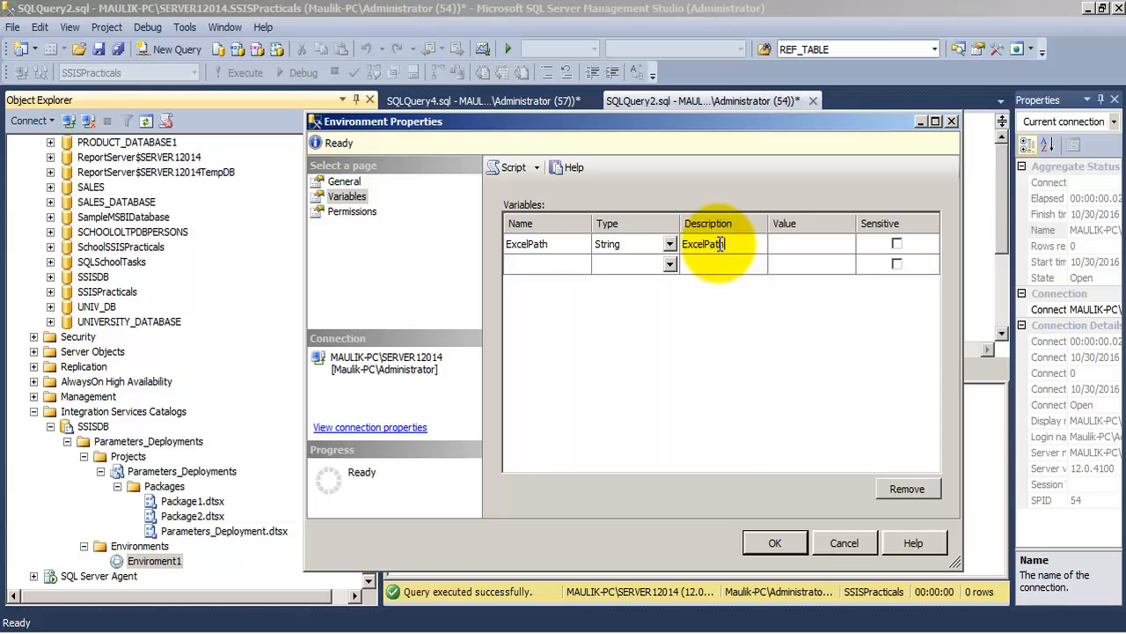
# Switch to Windows Explorer and create a folder named ExcelPath in E:\MSBI_Practicals\Sample_Data_Files\Parameters_Deployments.
pyautogui.click(180, 632)
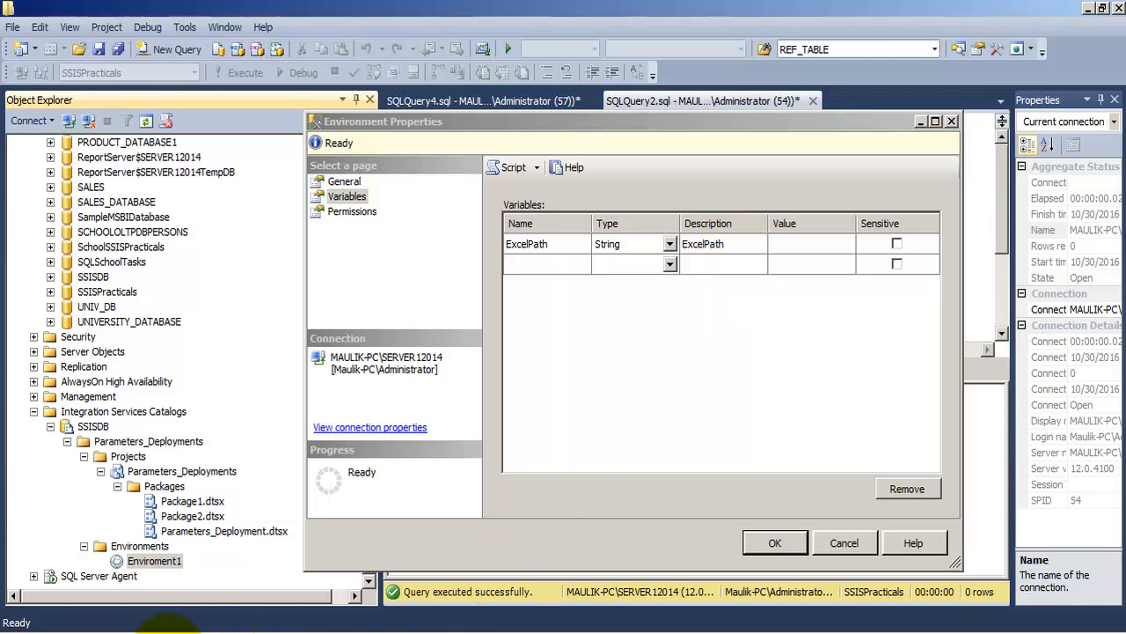
pyautogui.click(240, 35)
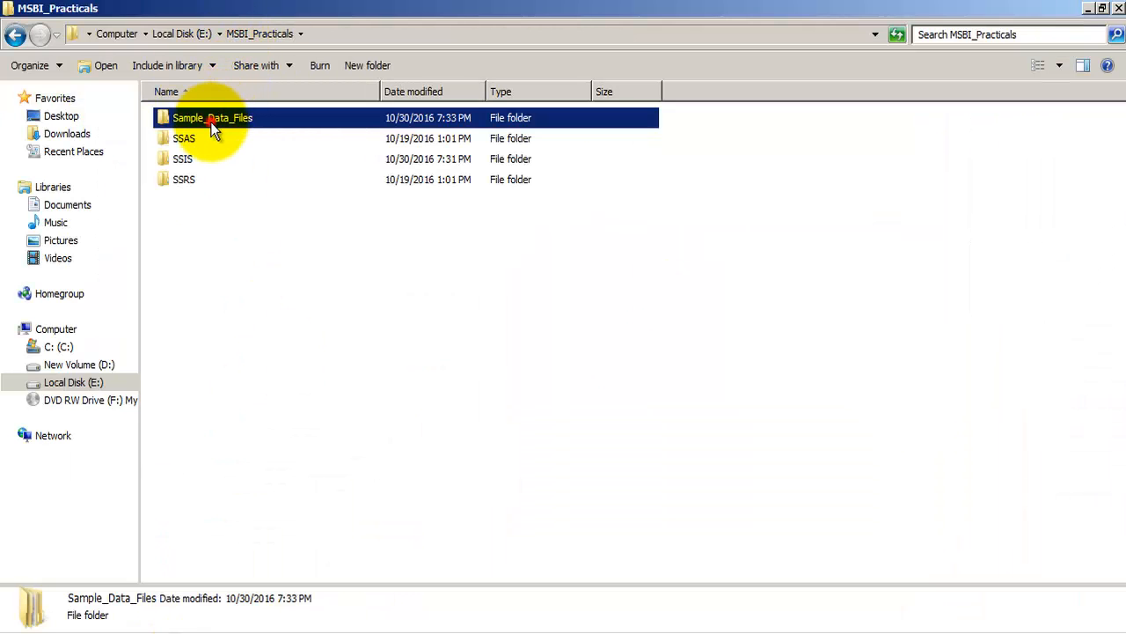
pyautogui.doubleClick(211, 118)
pyautogui.doubleClick(211, 179)
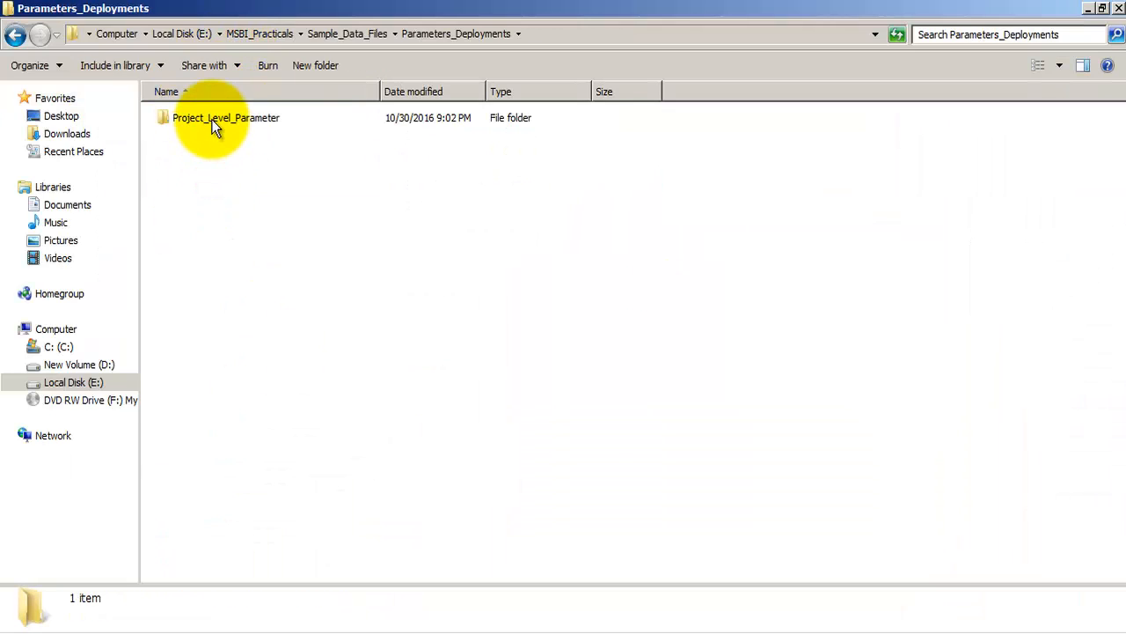
pyautogui.rightClick(223, 197)
pyautogui.moveTo(343, 380)
pyautogui.click(407, 383)
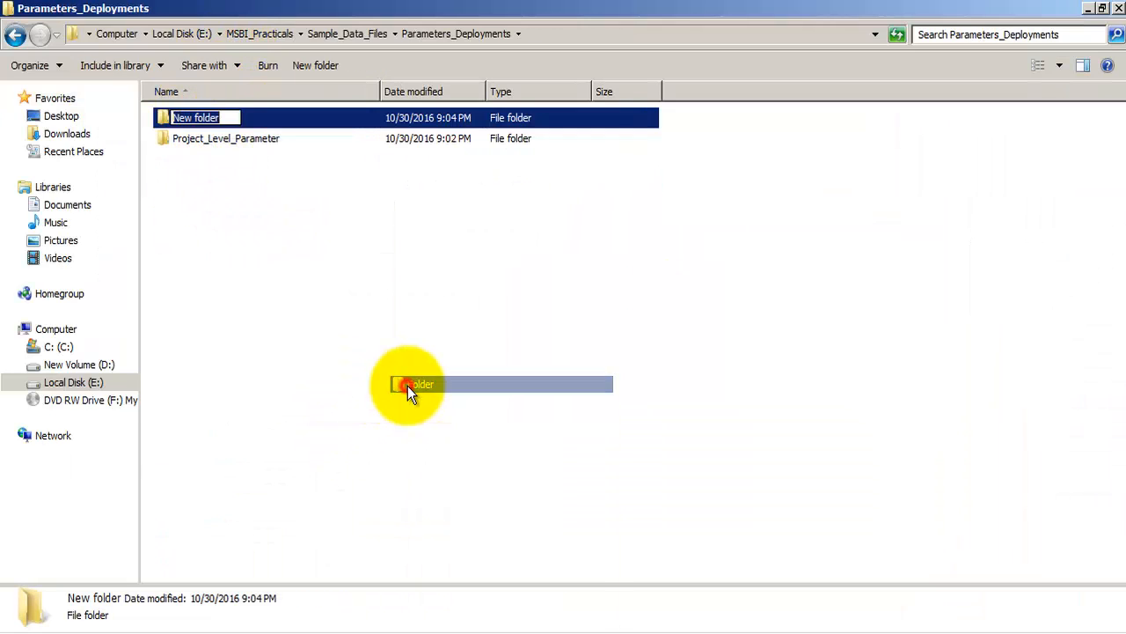
pyautogui.write('Excel')
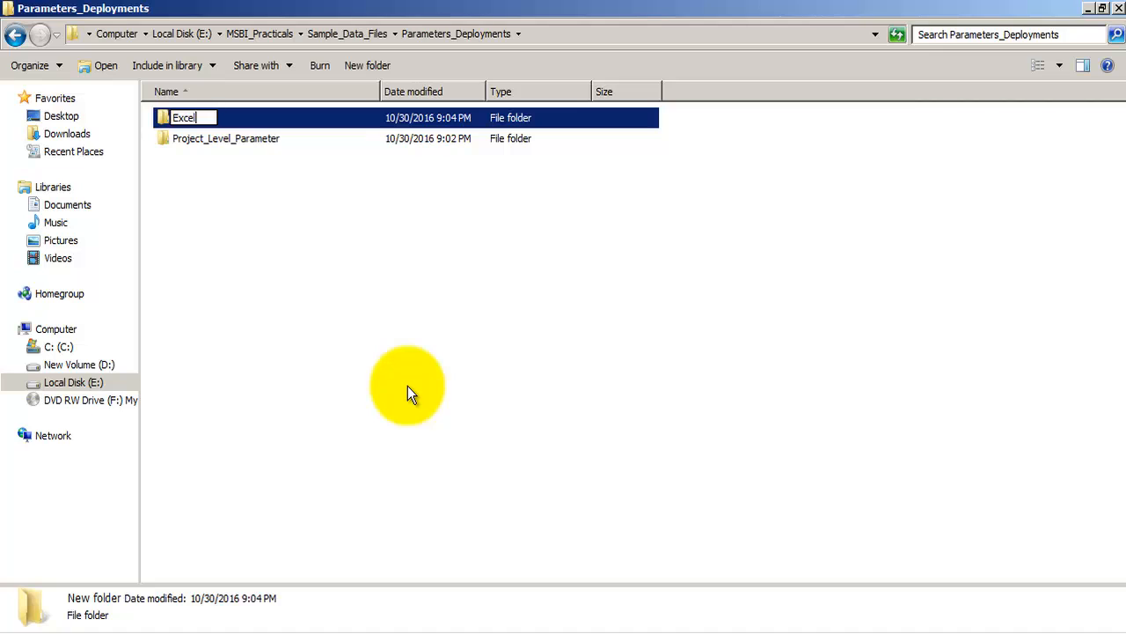
pyautogui.write('Path')
pyautogui.press('Return')
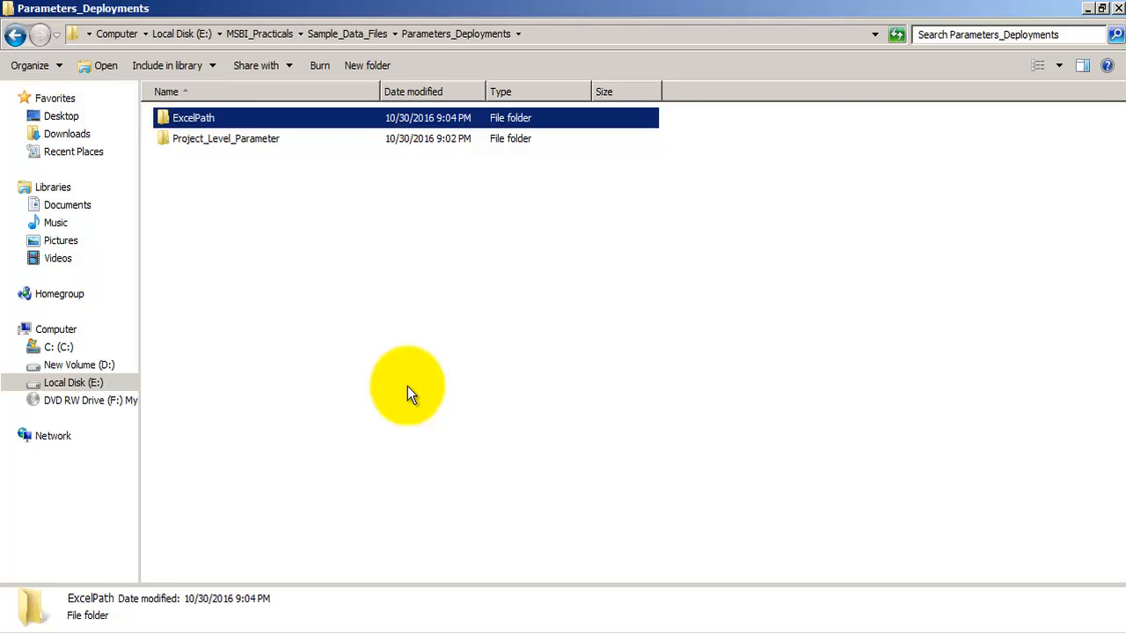
# Move PersonsData_India.csv and PersonsData_US.csv from the Project_Level_Parameter folder into the ExcelPath folder.
pyautogui.doubleClick(232, 138)
pyautogui.moveTo(267, 178); pyautogui.dragTo(171, 105)
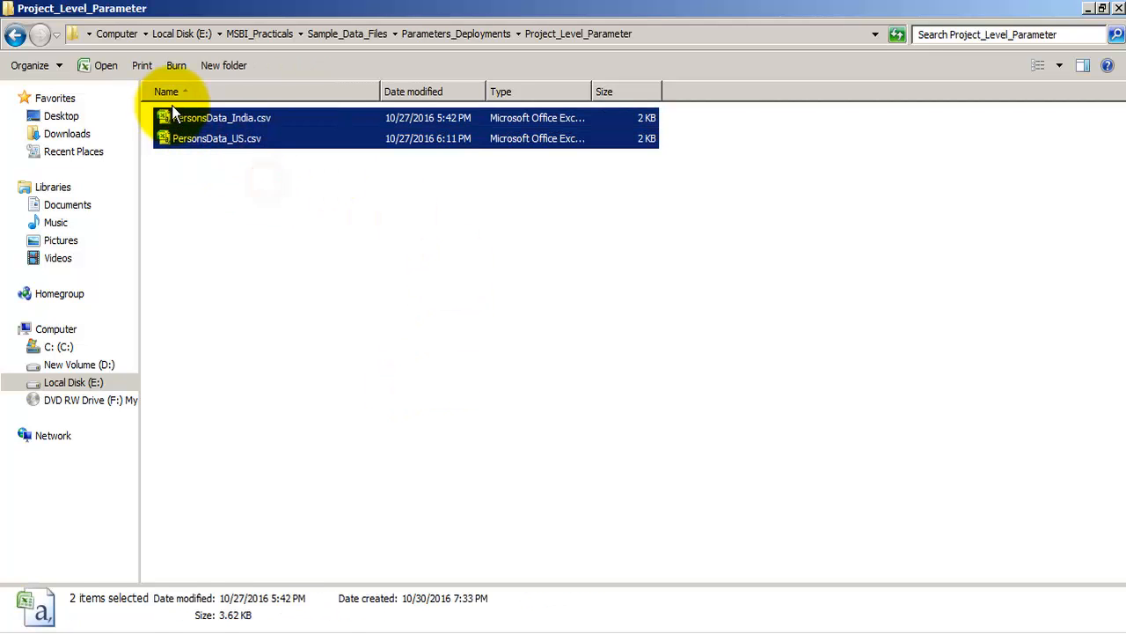
pyautogui.rightClick(216, 143)
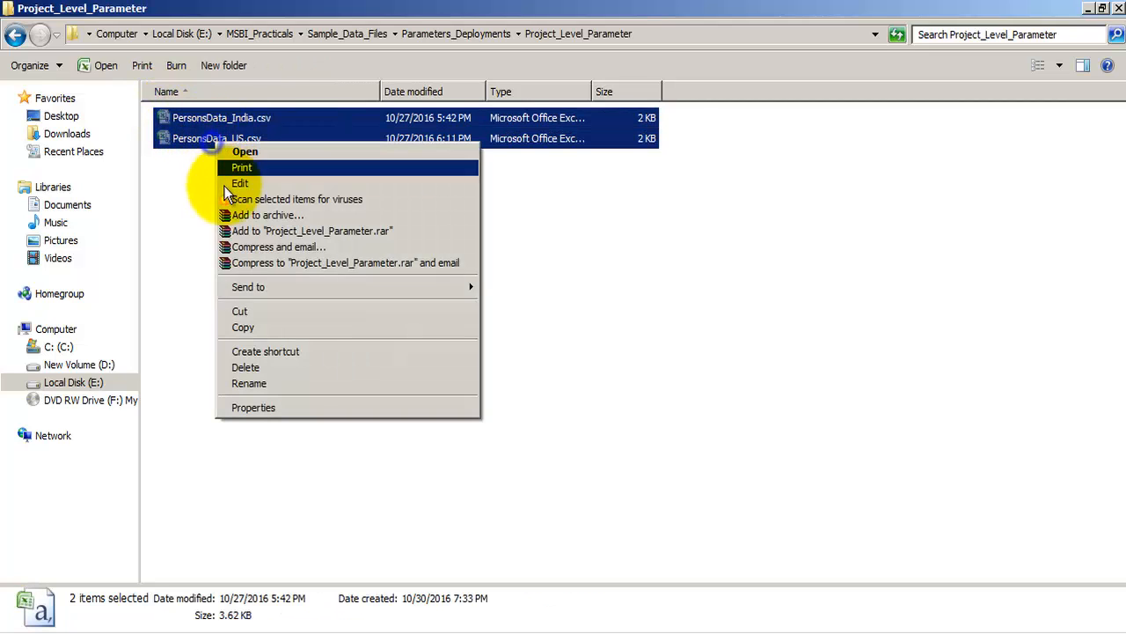
pyautogui.click(245, 328)
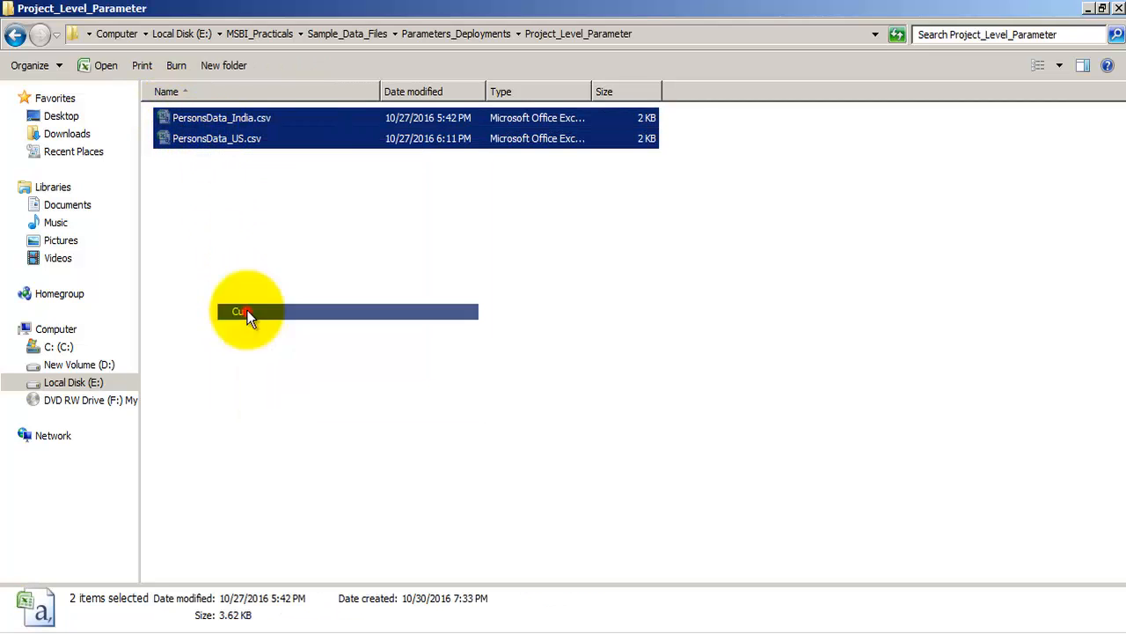
pyautogui.click(479, 35)
pyautogui.doubleClick(202, 117)
pyautogui.rightClick(242, 182)
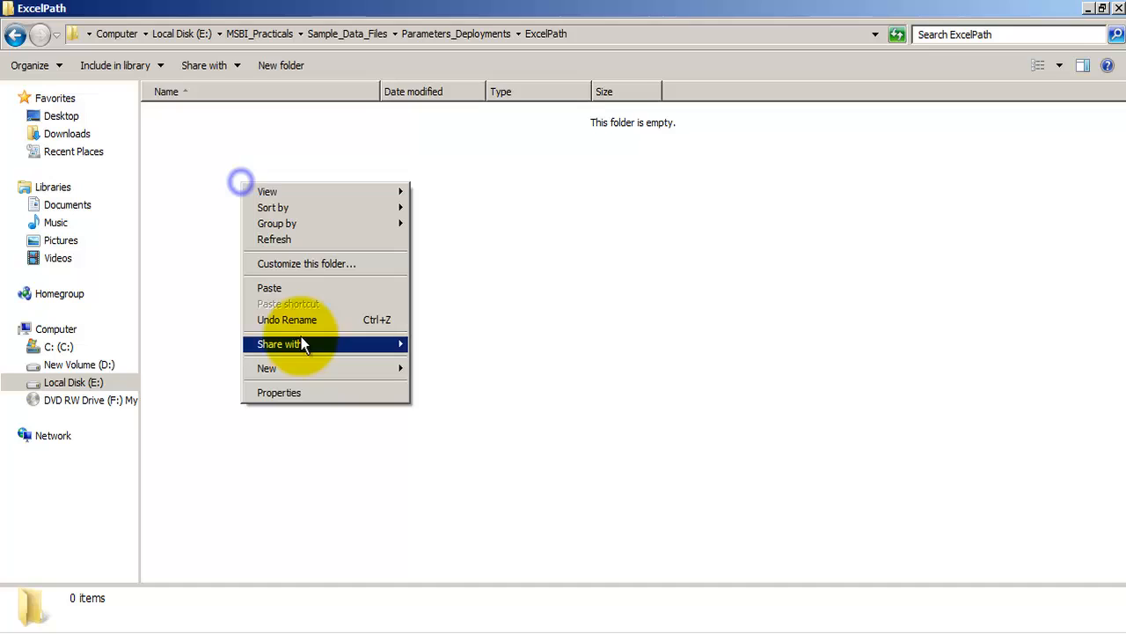
pyautogui.click(296, 286)
# Delete the Project_Level_Parameter folder from Parameters_Deployments.
pyautogui.click(455, 33)
pyautogui.click(265, 139)
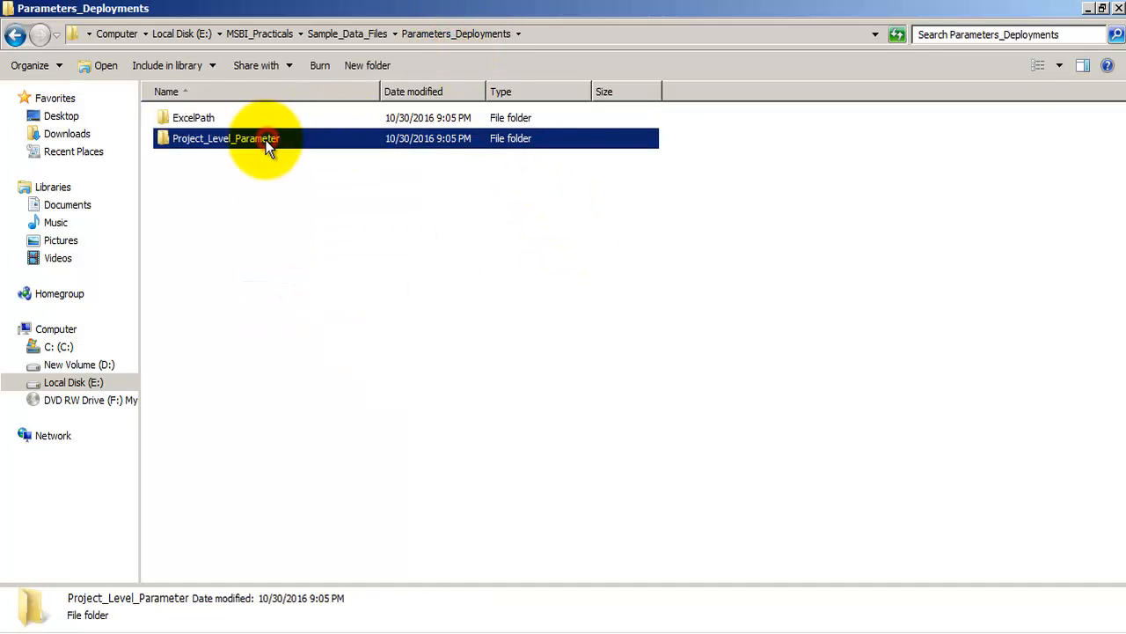
pyautogui.rightClick(266, 140)
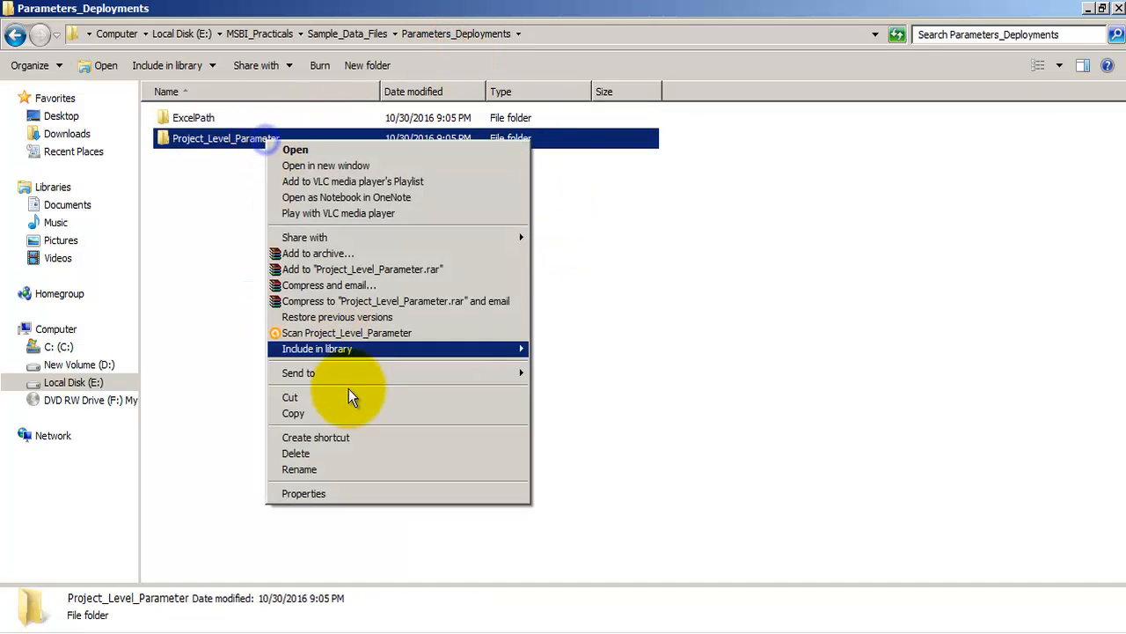
pyautogui.click(318, 454)
pyautogui.click(607, 398)
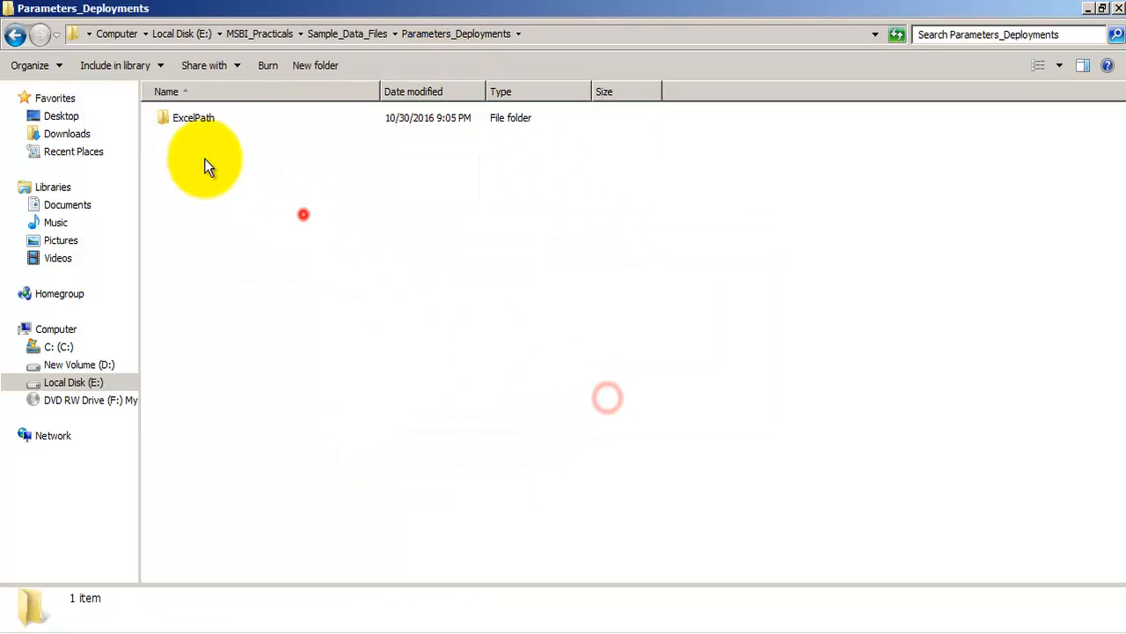
# Set the environment variable's value to the copied path E:\MSBI_Practicals\Sample_Data_Files\Parameters_Deployments\ExcelPath and save the environment properties.
pyautogui.click(182, 119)
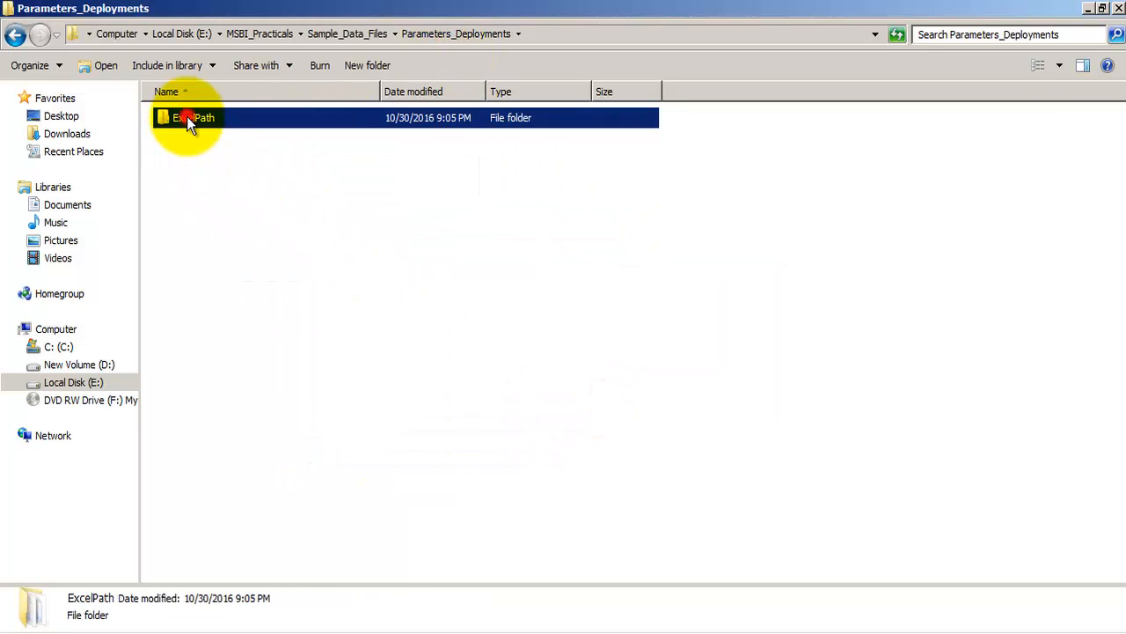
pyautogui.doubleClick(186, 117)
pyautogui.click(626, 40)
pyautogui.rightClick(384, 36)
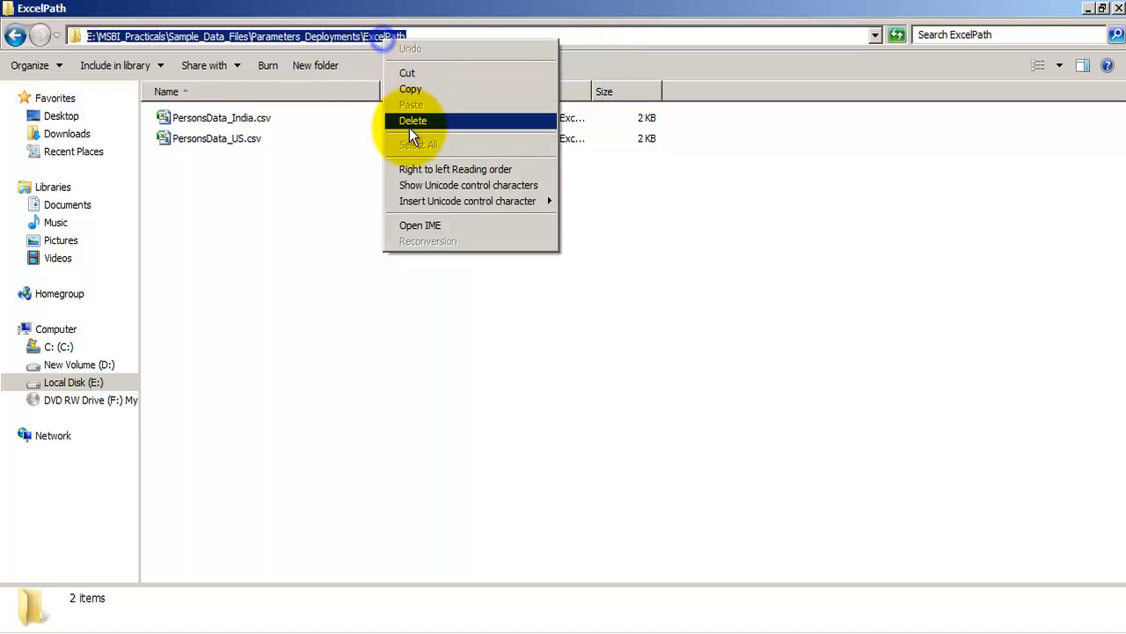
pyautogui.click(407, 90)
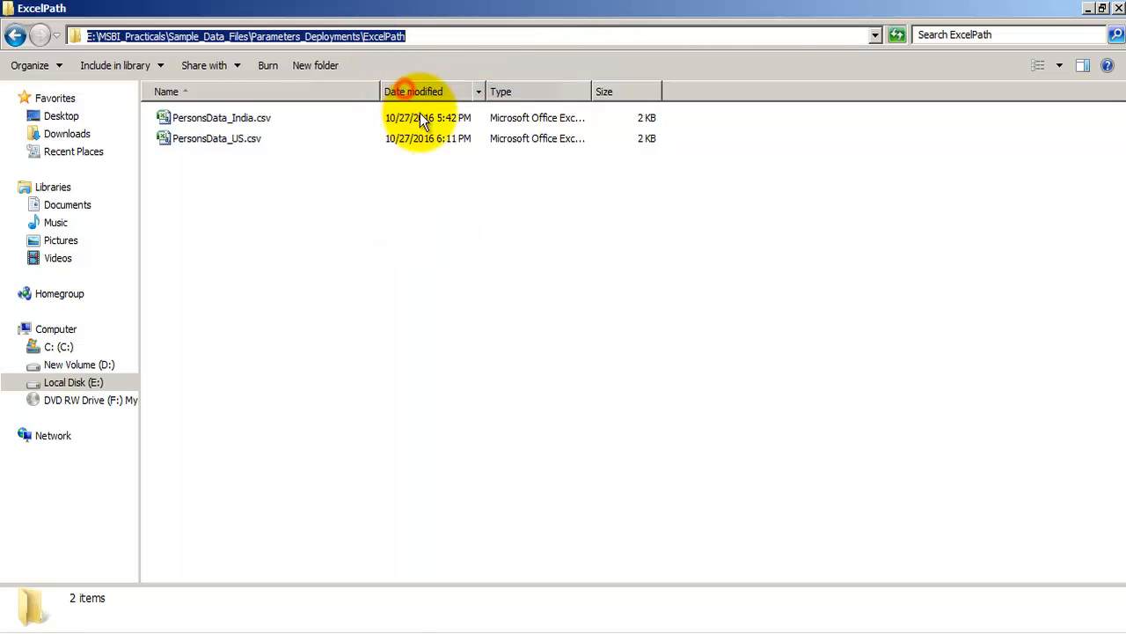
pyautogui.click(372, 630)
pyautogui.rightClick(806, 244)
pyautogui.click(812, 304)
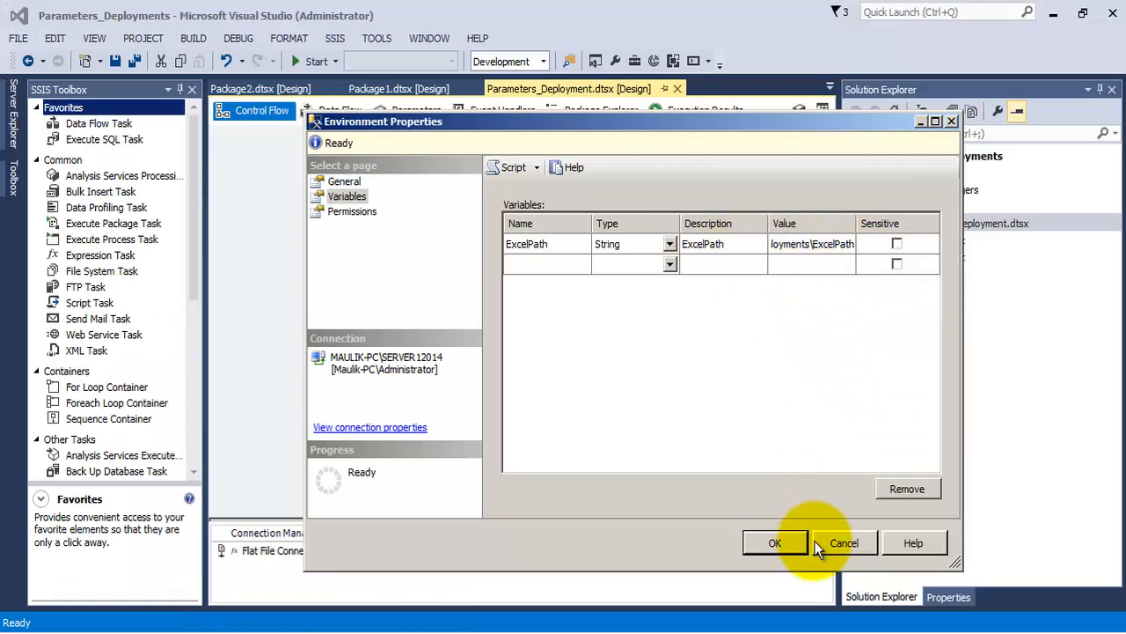
pyautogui.click(782, 542)
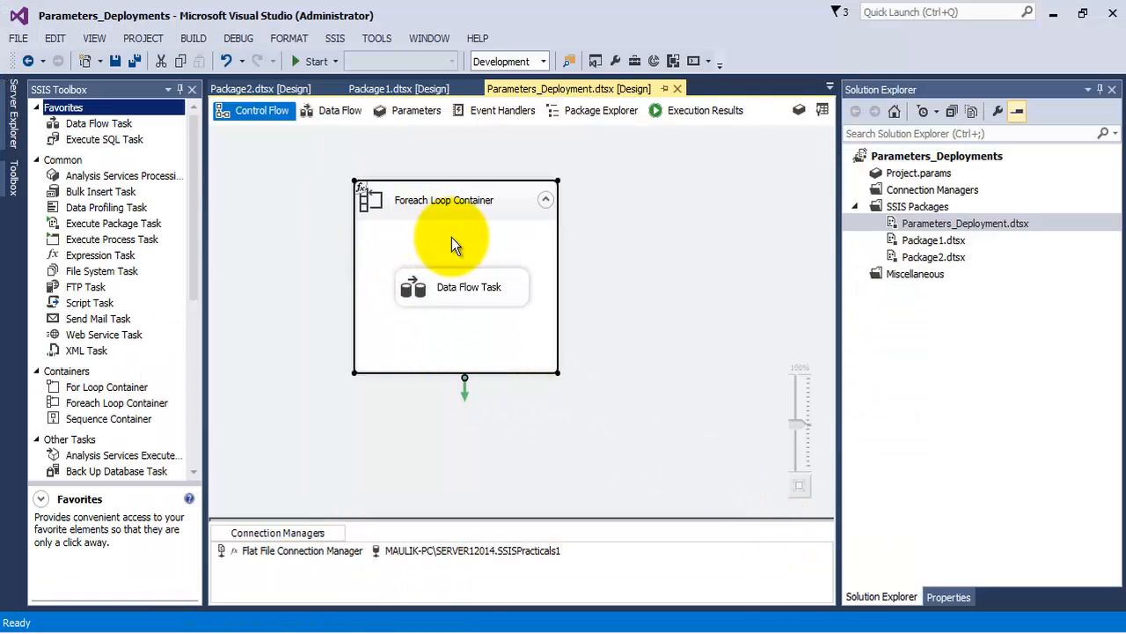
# Switch to SQL Server Management Studio and add an environment reference to the local Enviroment1 in the Parameters_Deployments project configuration.
pyautogui.click(245, 623)
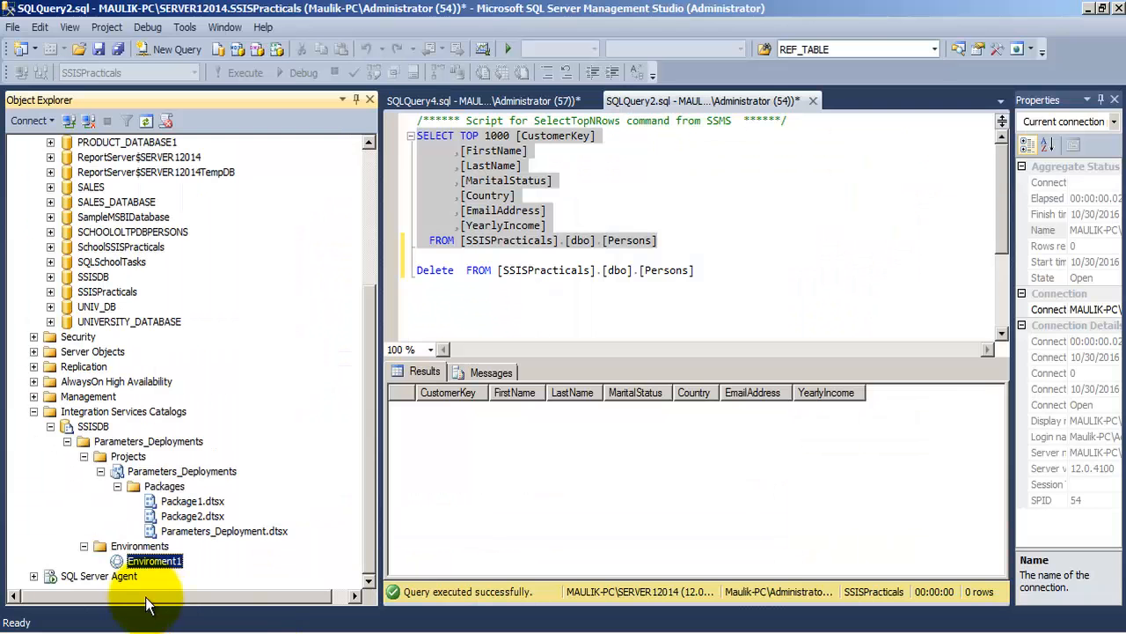
pyautogui.click(190, 530)
pyautogui.rightClick(194, 530)
pyautogui.rightClick(157, 470)
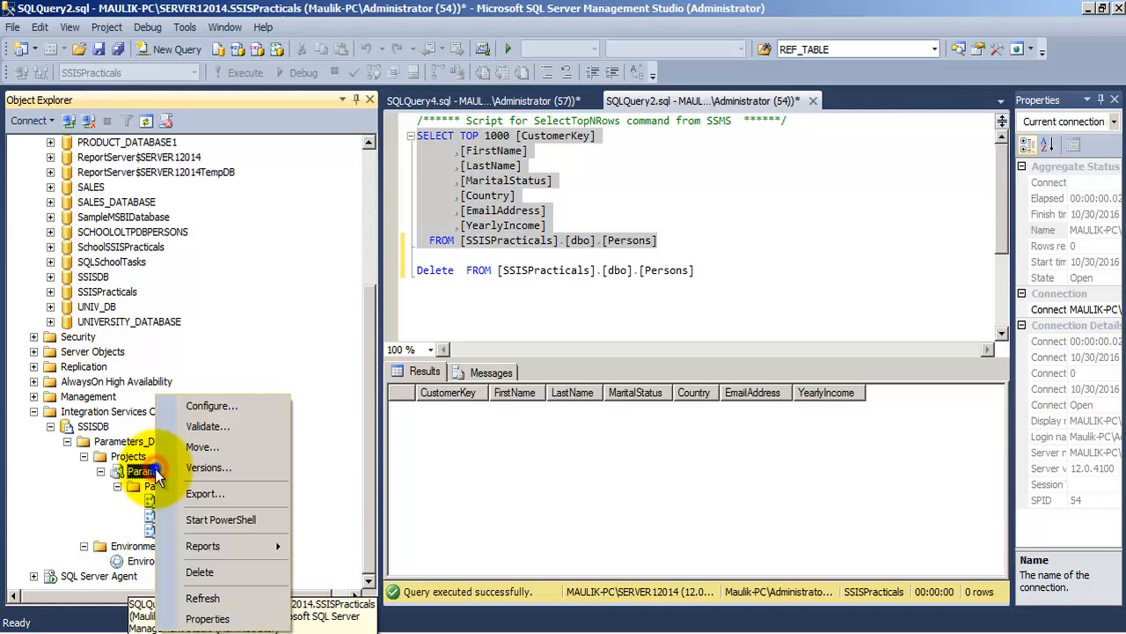
pyautogui.click(210, 406)
pyautogui.click(431, 286)
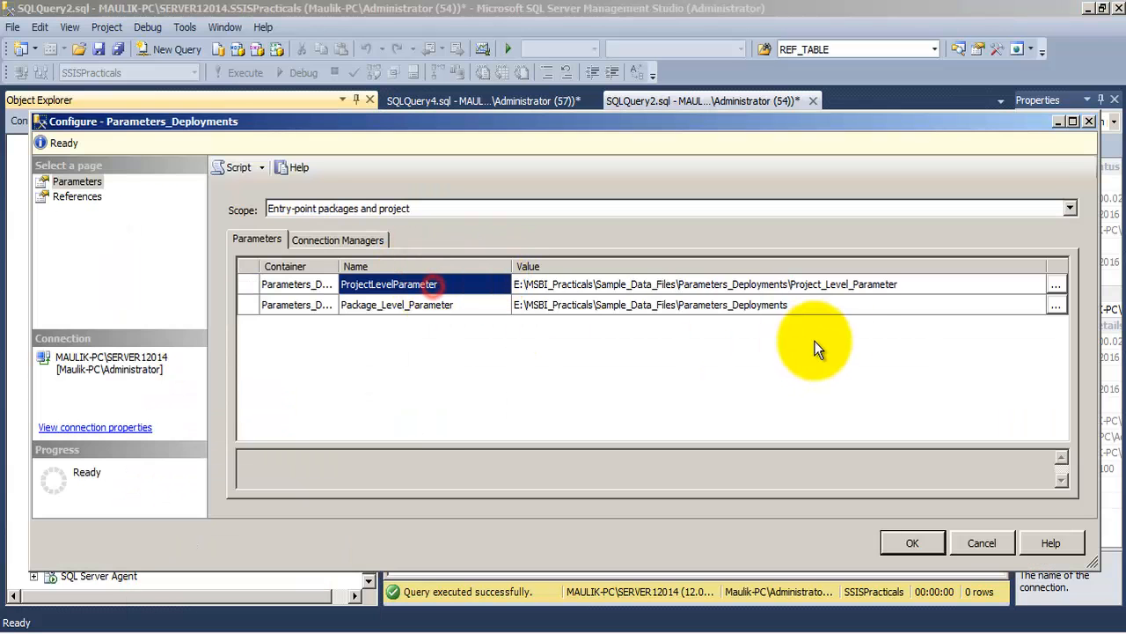
pyautogui.click(861, 285)
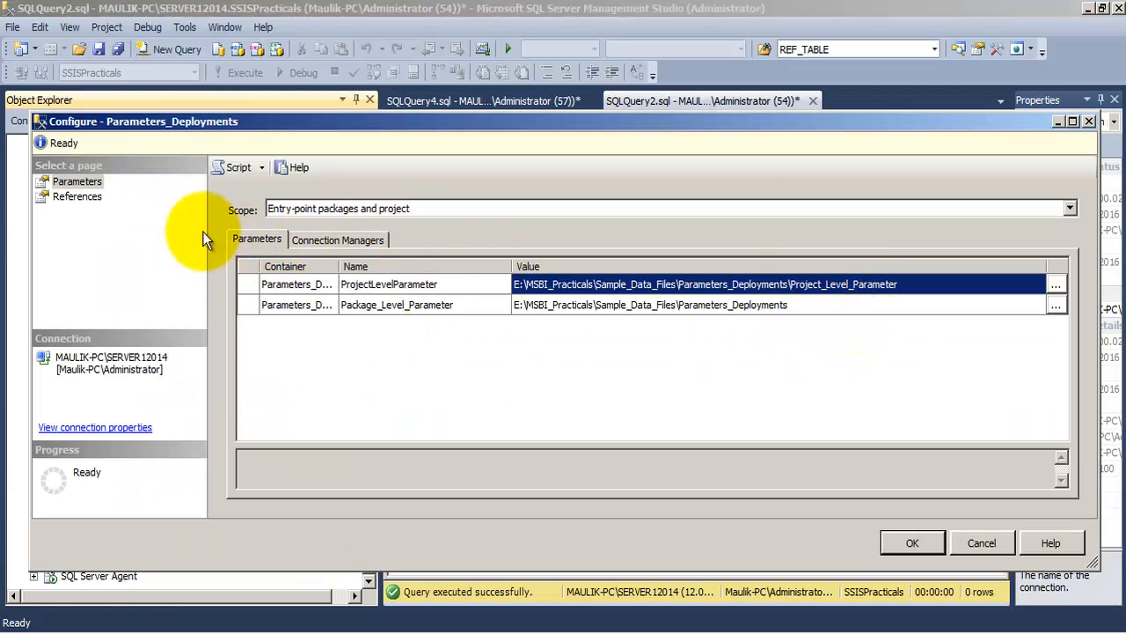
pyautogui.click(76, 196)
pyautogui.click(968, 489)
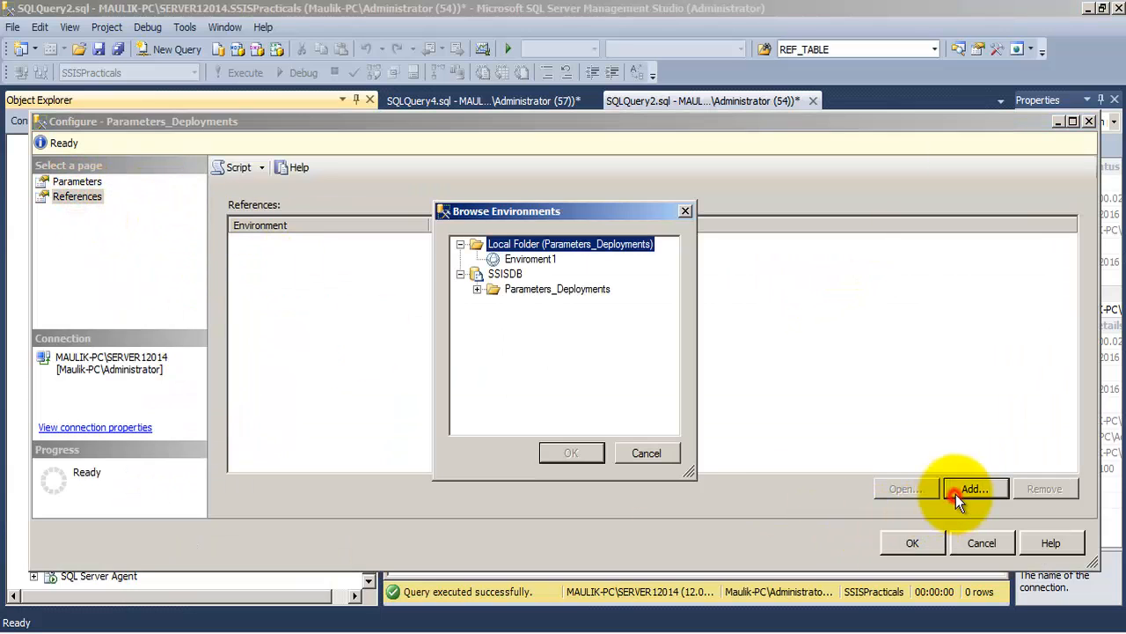
pyautogui.click(514, 260)
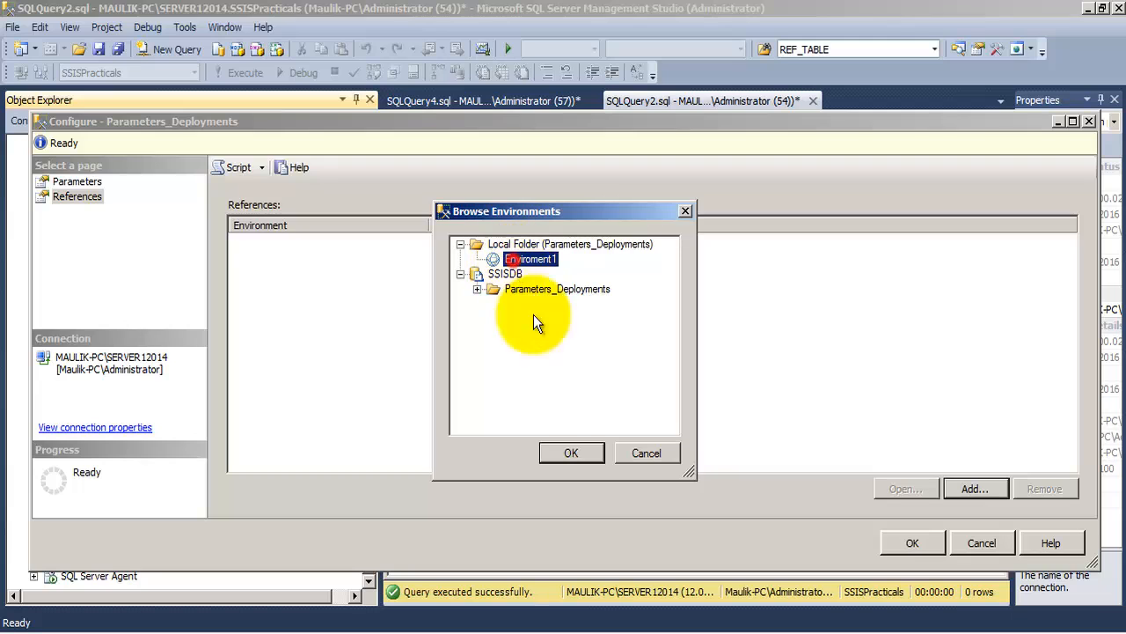
pyautogui.click(584, 452)
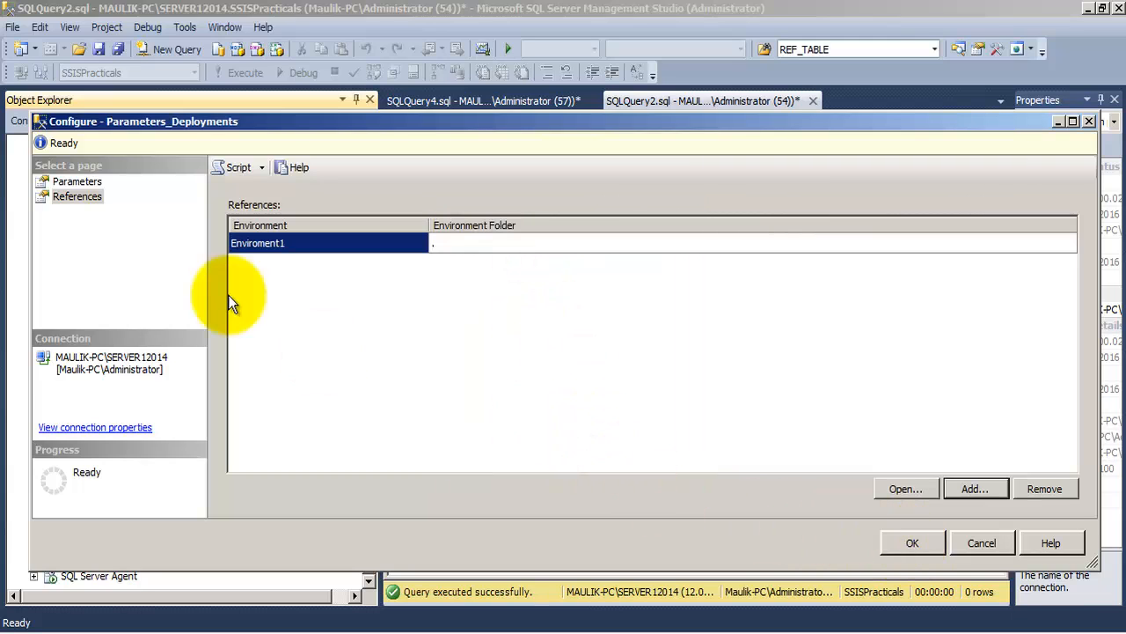
# Make ProjectLevelParameter use the environment variable ExcelPath and save the project configuration.
pyautogui.click(71, 183)
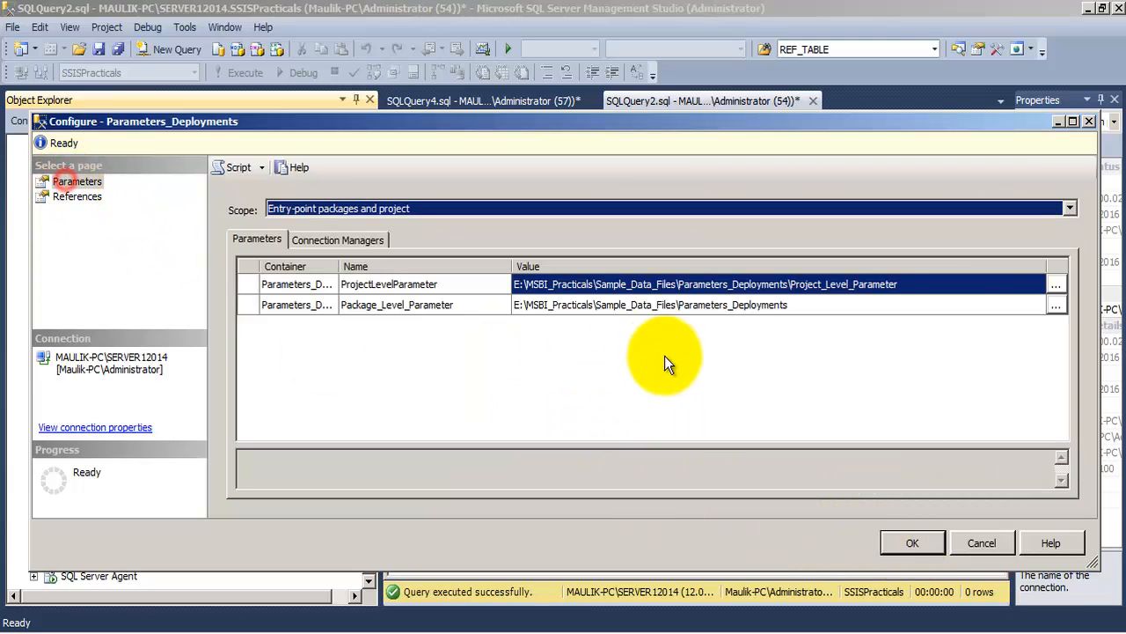
pyautogui.click(1059, 286)
pyautogui.click(398, 476)
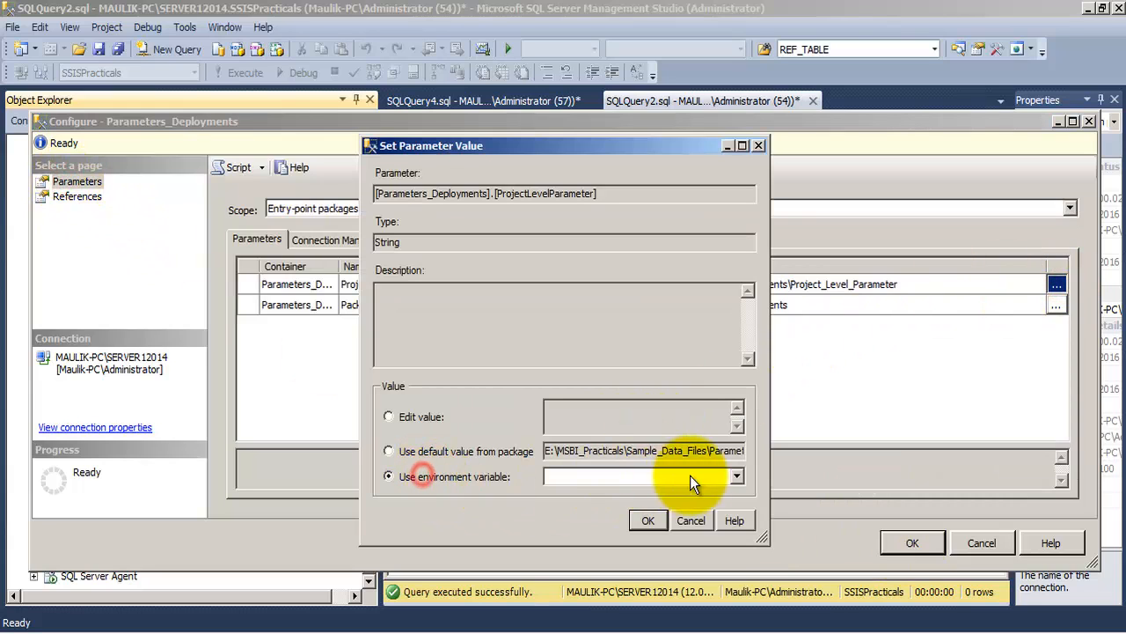
pyautogui.click(737, 476)
pyautogui.click(577, 491)
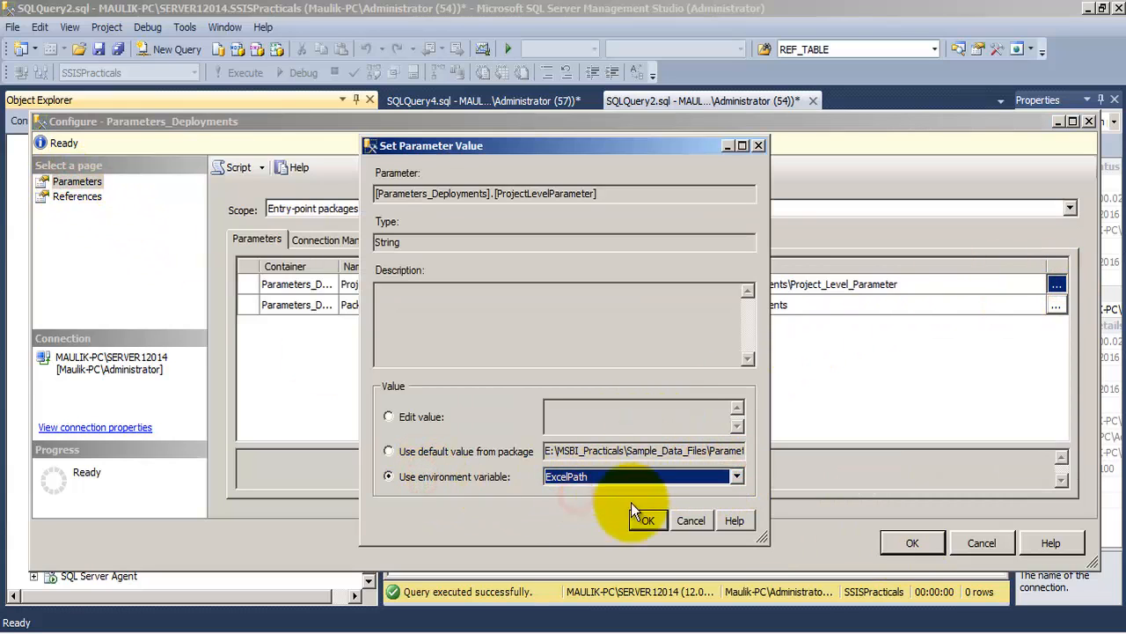
pyautogui.click(645, 519)
pyautogui.click(920, 543)
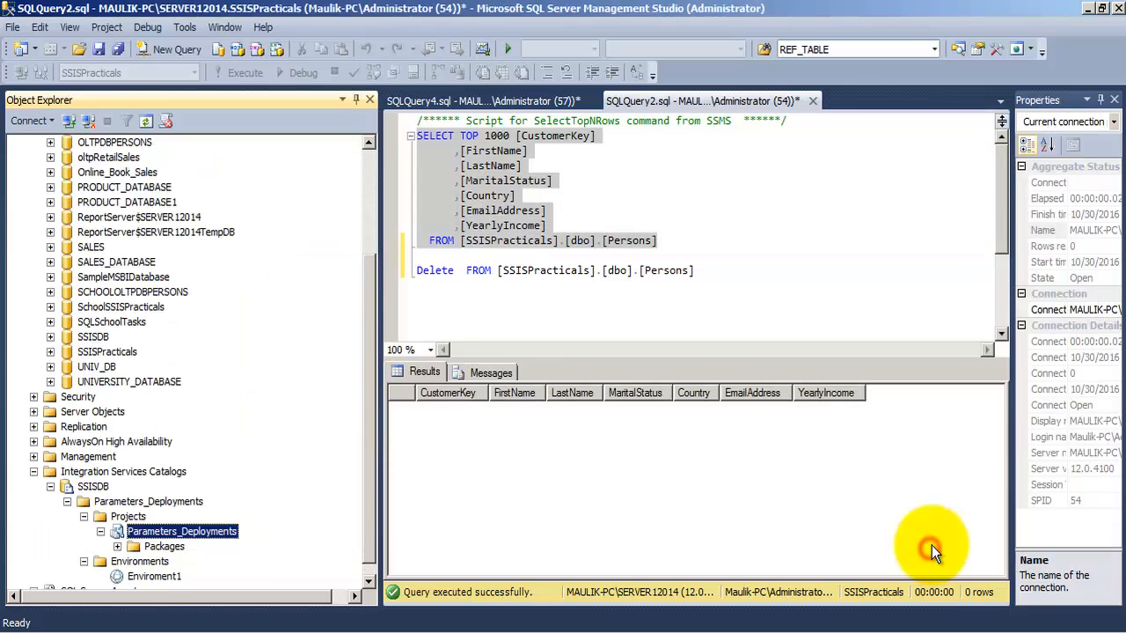
# Execute the Parameters_Deployment.dtsx catalog package with the .\Enviroment1 environment and open its overview report.
pyautogui.click(117, 546)
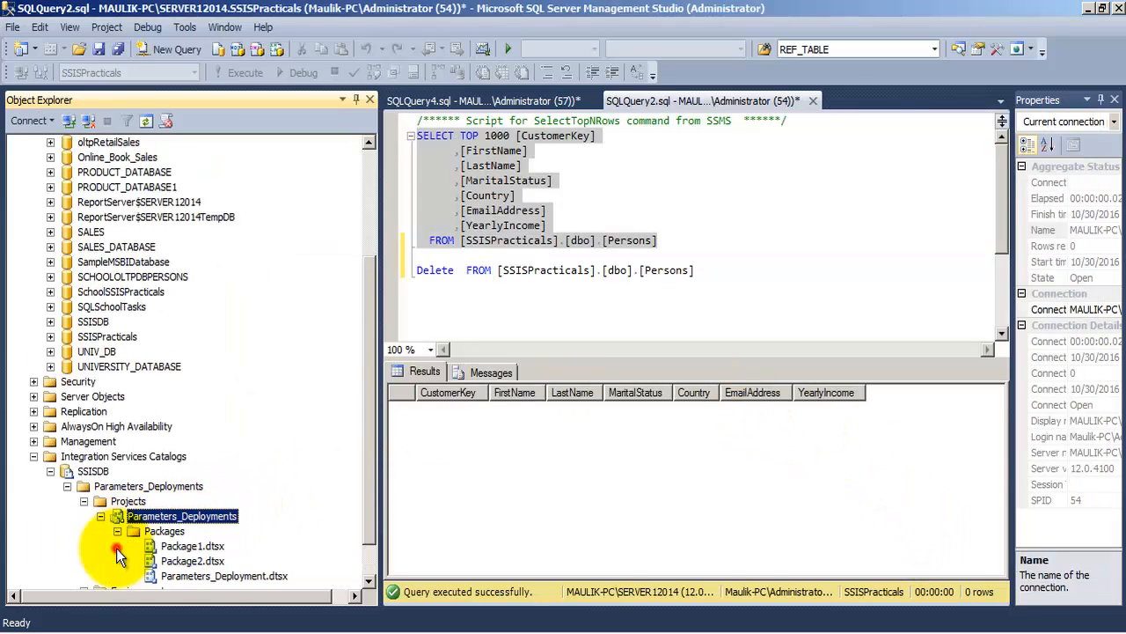
pyautogui.rightClick(214, 581)
pyautogui.click(264, 517)
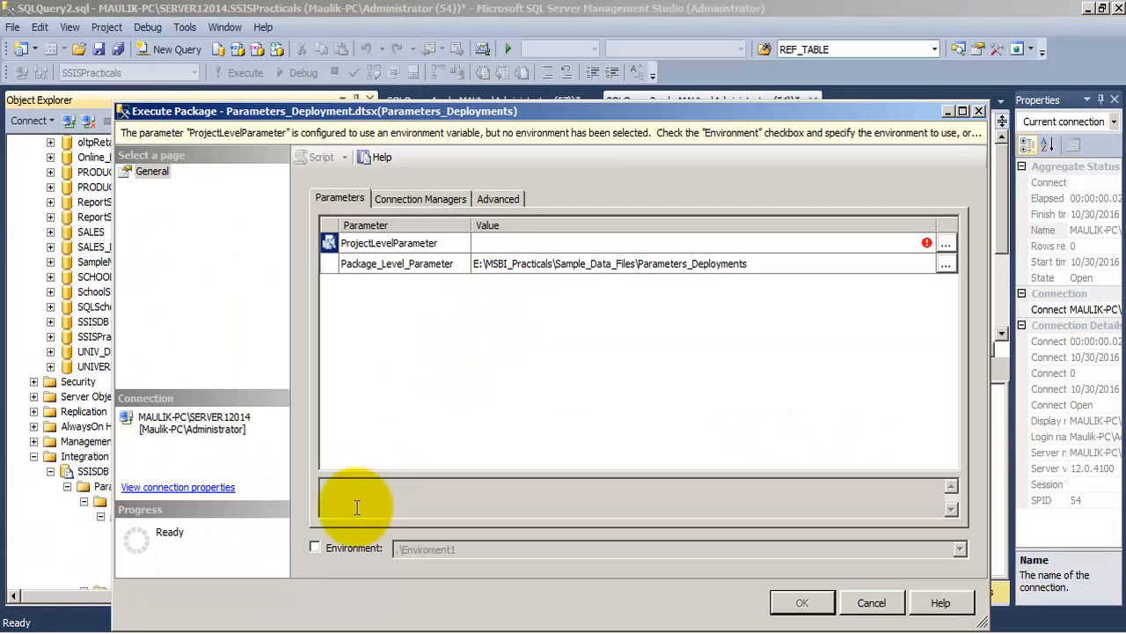
pyautogui.click(315, 547)
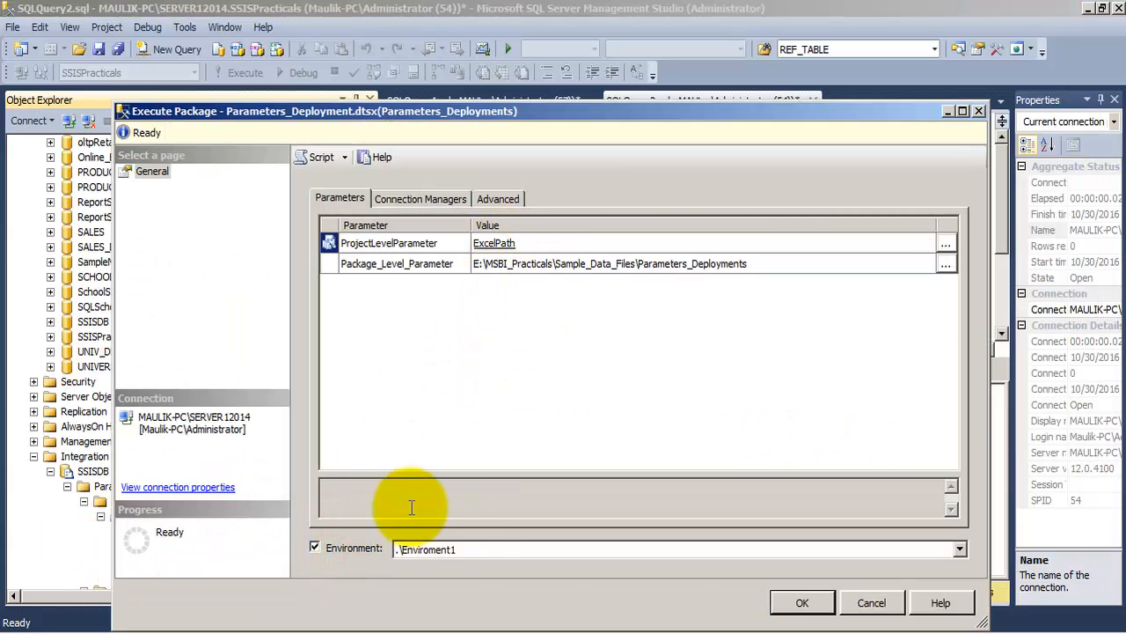
pyautogui.click(795, 603)
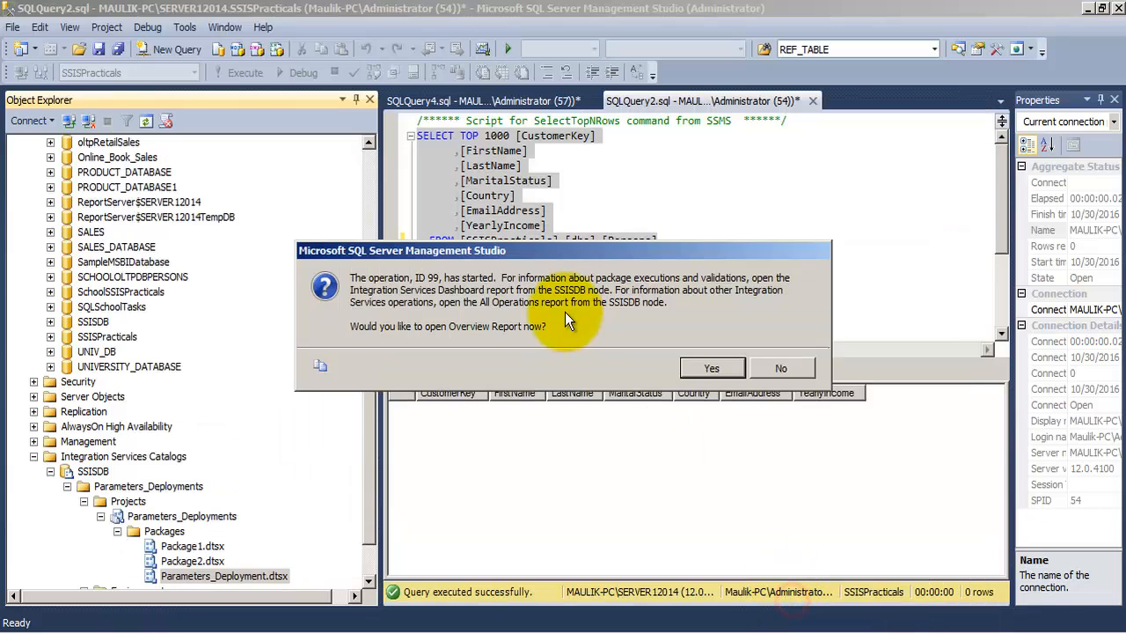
pyautogui.click(703, 370)
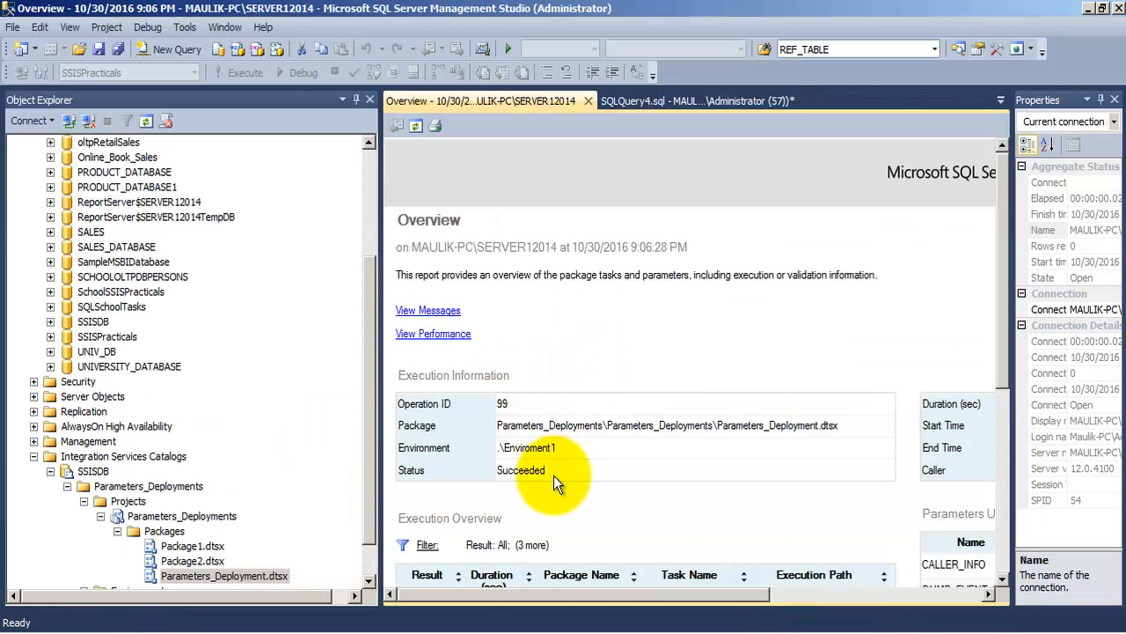
# Close the overview report and rerun the SELECT query on [SSISPracticals].[dbo].[Persons].
pyautogui.click(590, 104)
pyautogui.click(241, 72)
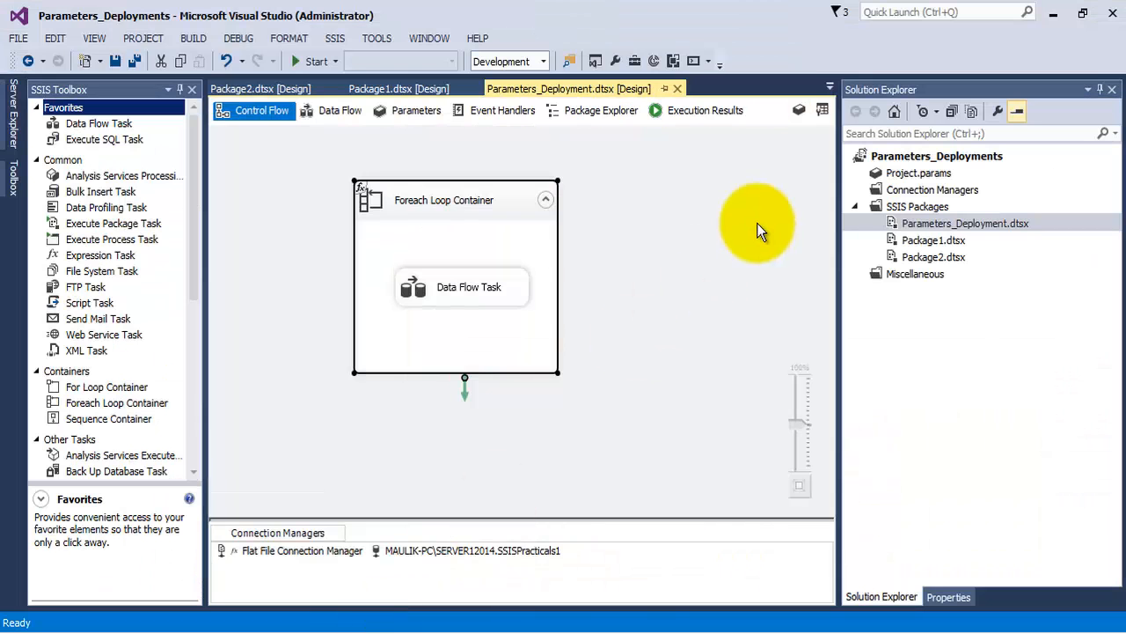
# Switch to Visual Studio and select the Parameters_Deployments project.
pyautogui.rightClick(892, 156)
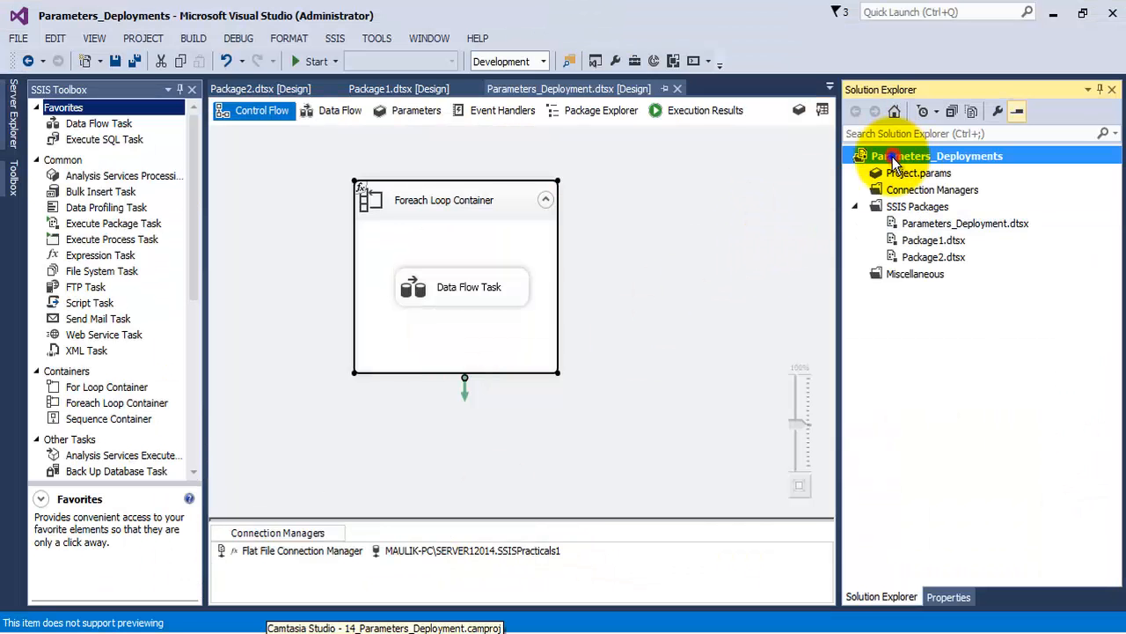